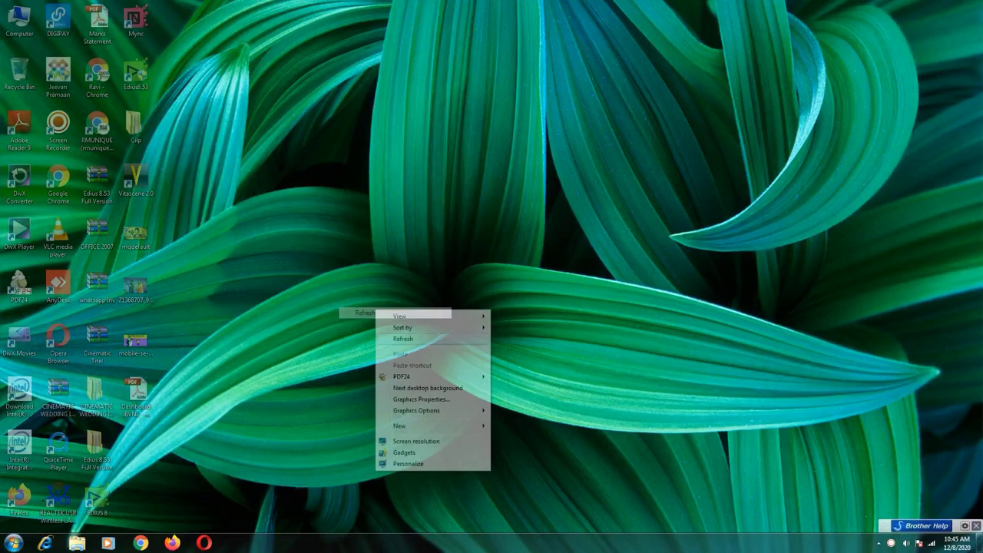
pyautogui.rightClick(325, 262)
pyautogui.click(353, 290)
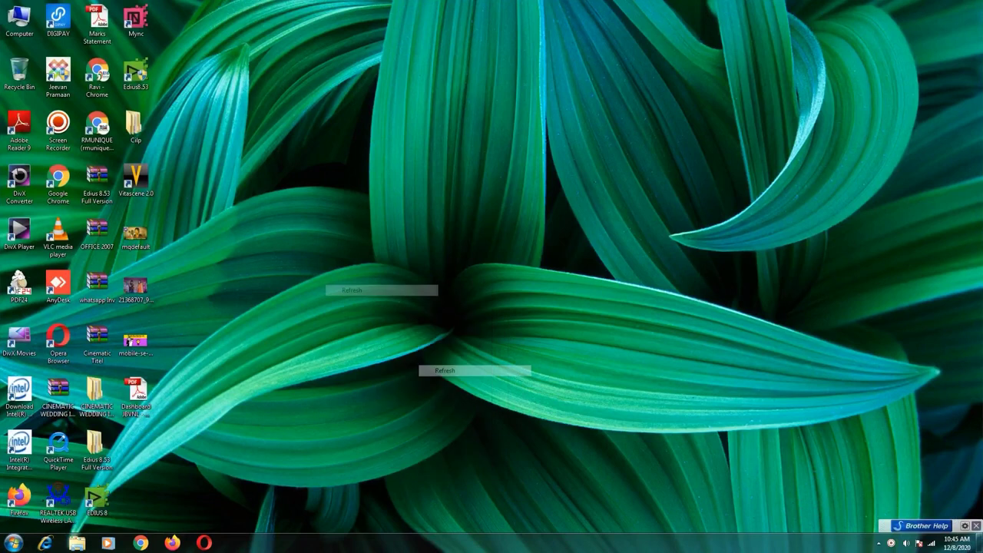
pyautogui.rightClick(365, 296)
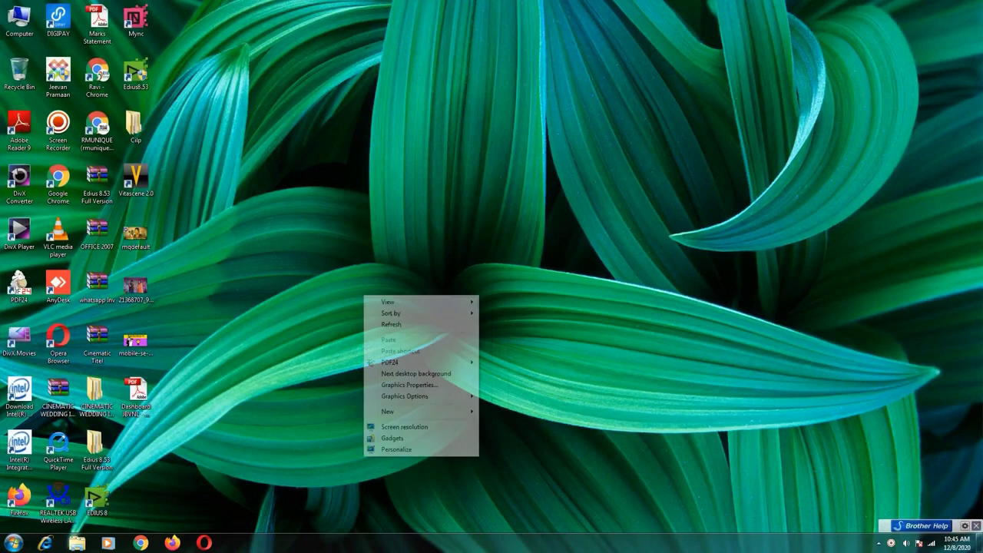
pyautogui.rightClick(345, 303)
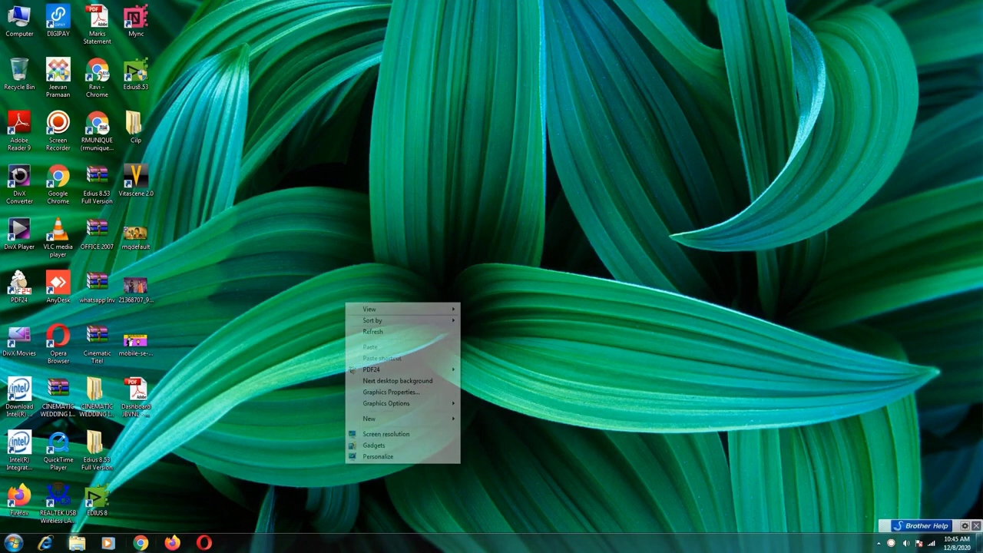
pyautogui.rightClick(377, 333)
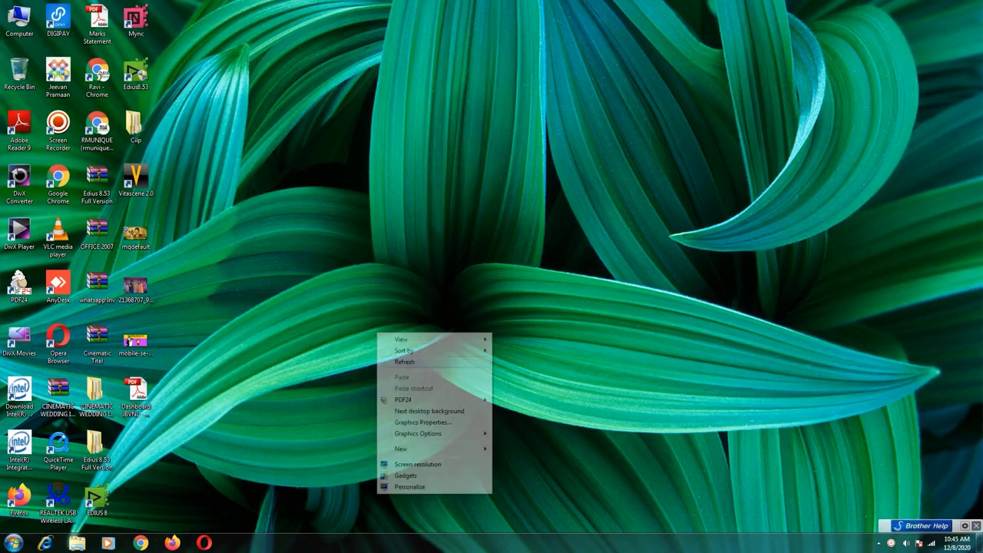
pyautogui.rightClick(293, 253)
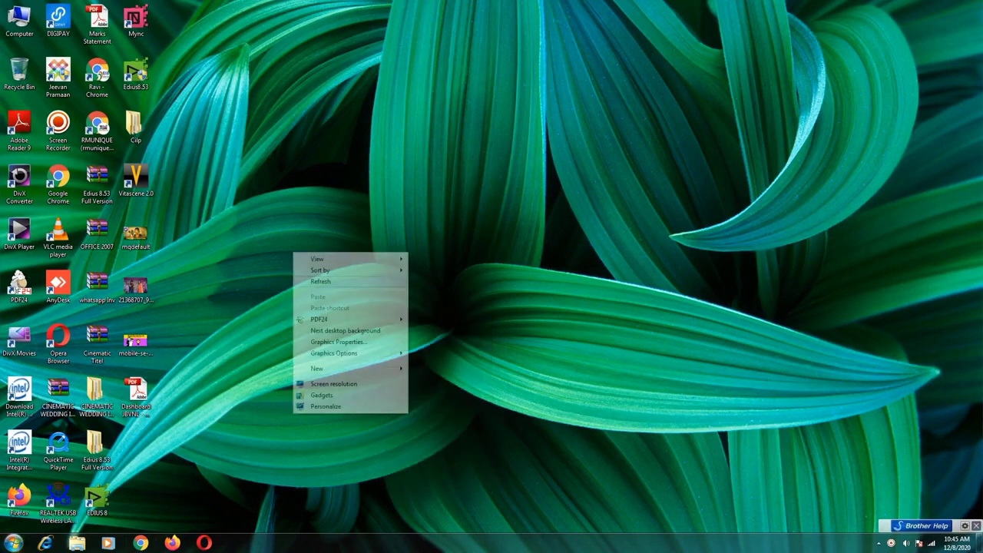
pyautogui.rightClick(365, 336)
pyautogui.rightClick(335, 325)
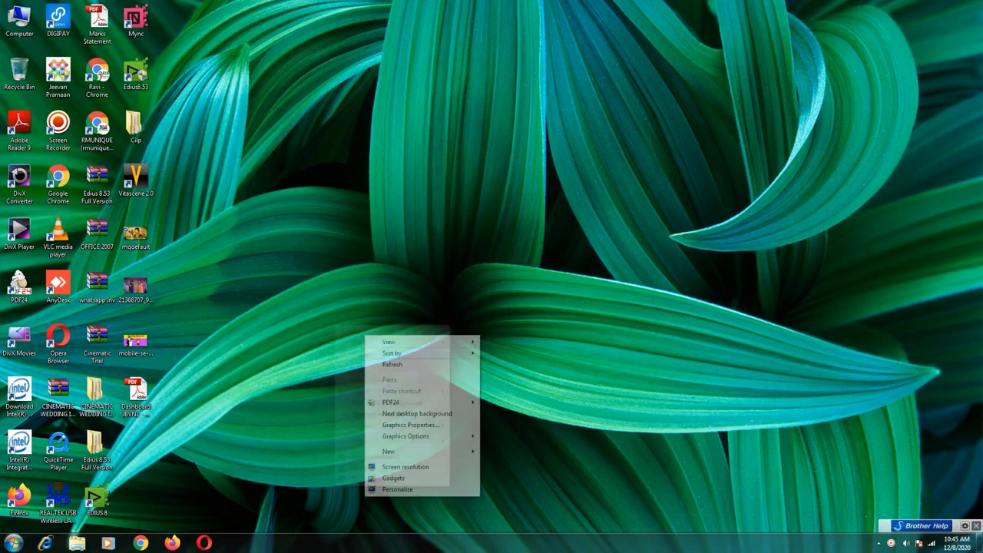
pyautogui.rightClick(317, 331)
pyautogui.rightClick(351, 362)
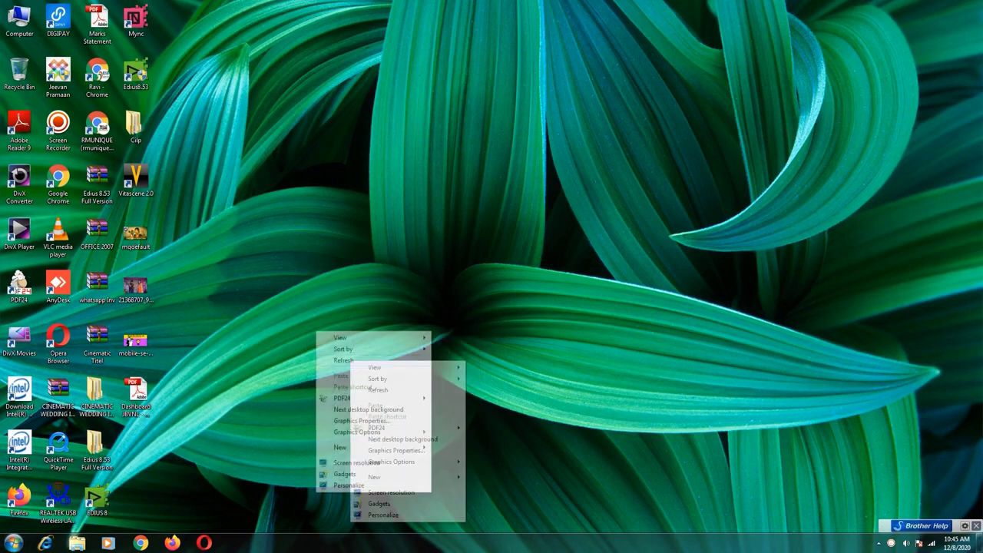
pyautogui.rightClick(322, 350)
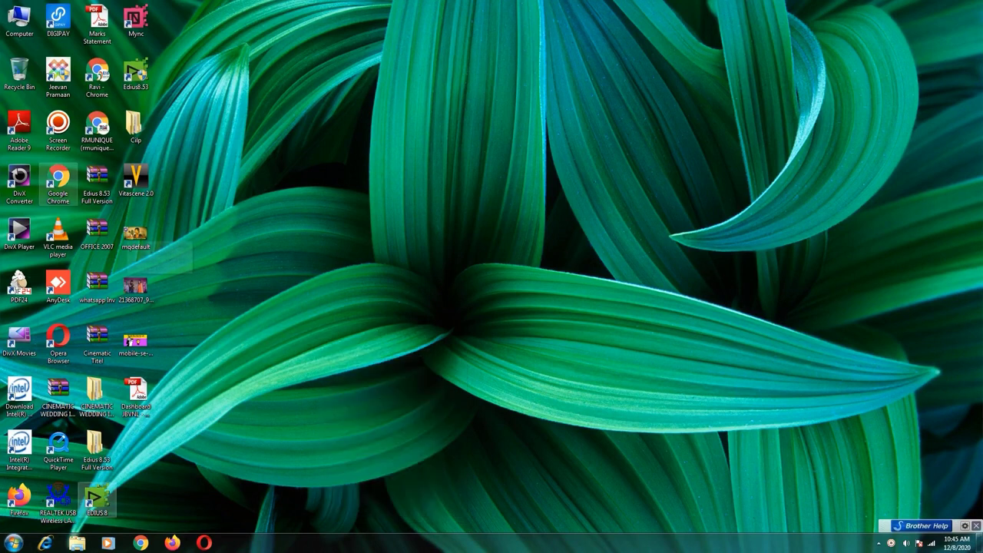
# Open Google Chrome and look through the Cartoon fonts listed under Fancy on dafont.com
pyautogui.doubleClick(57, 183)
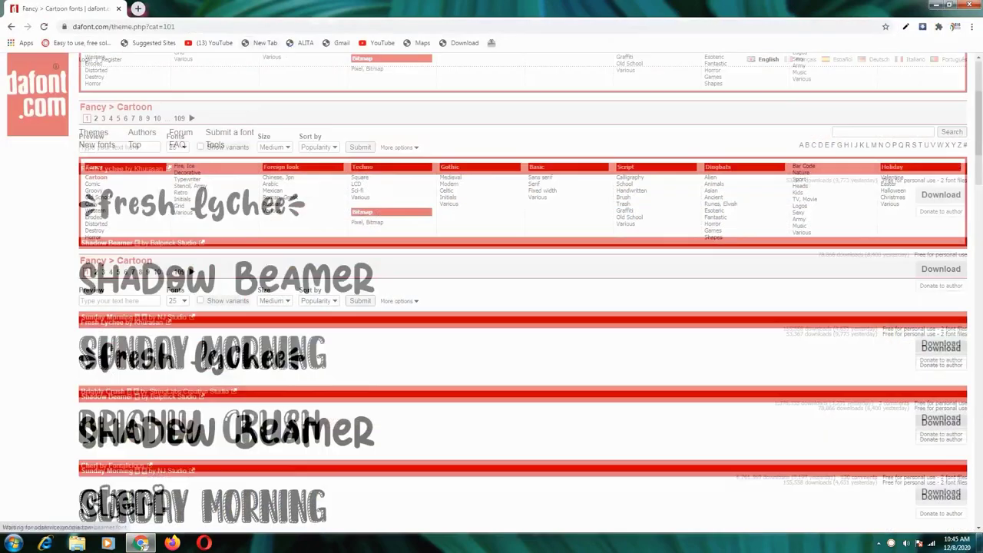
pyautogui.scroll(-2, 522, 292)
pyautogui.scroll(-5, 523, 292)
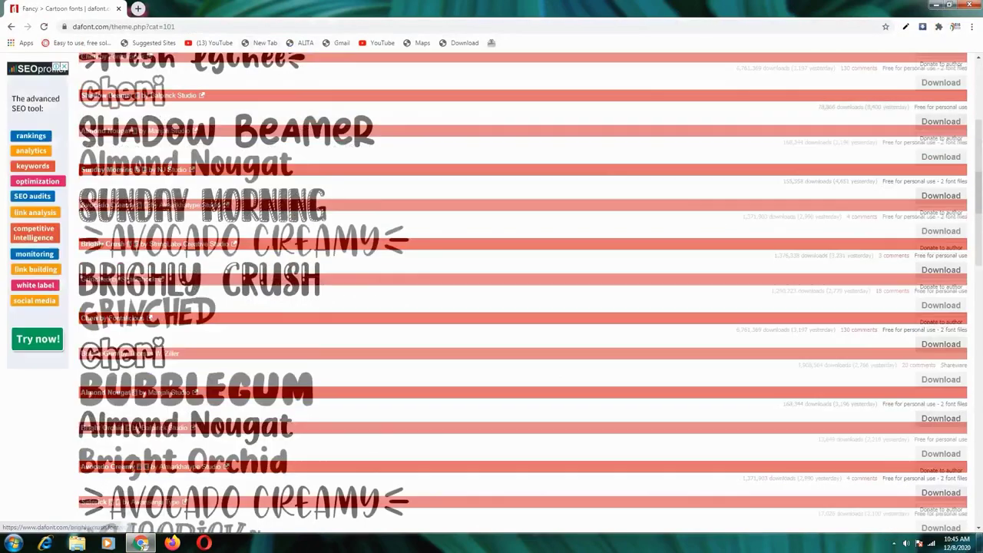
pyautogui.scroll(-7, 522, 292)
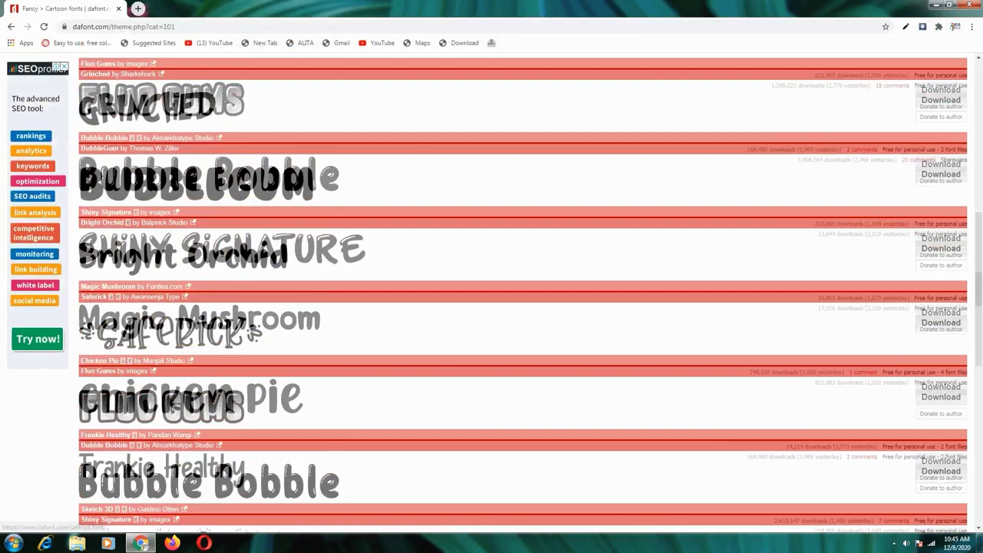
pyautogui.scroll(-5, 492, 292)
pyautogui.scroll(-5, 491, 292)
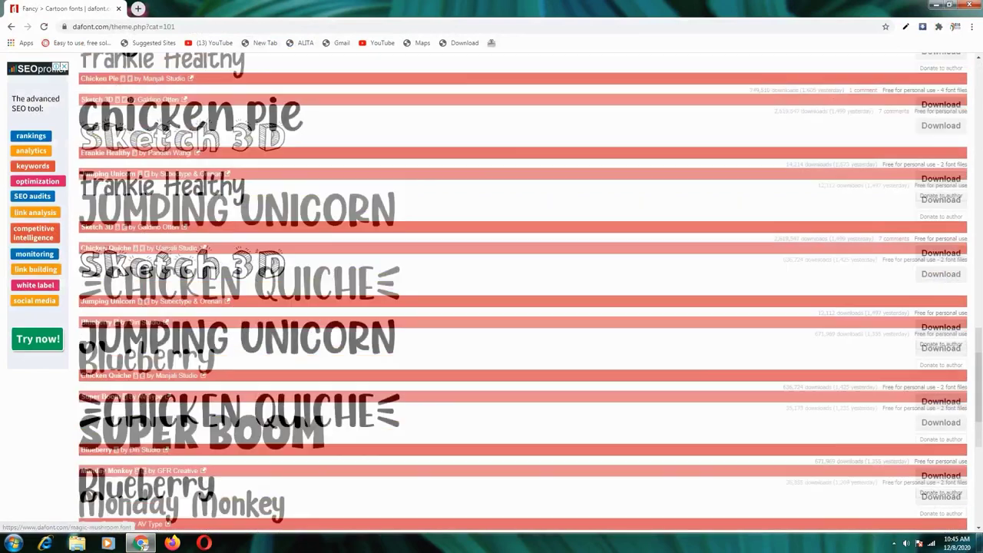
pyautogui.scroll(-3, 491, 292)
pyautogui.scroll(-4, 492, 292)
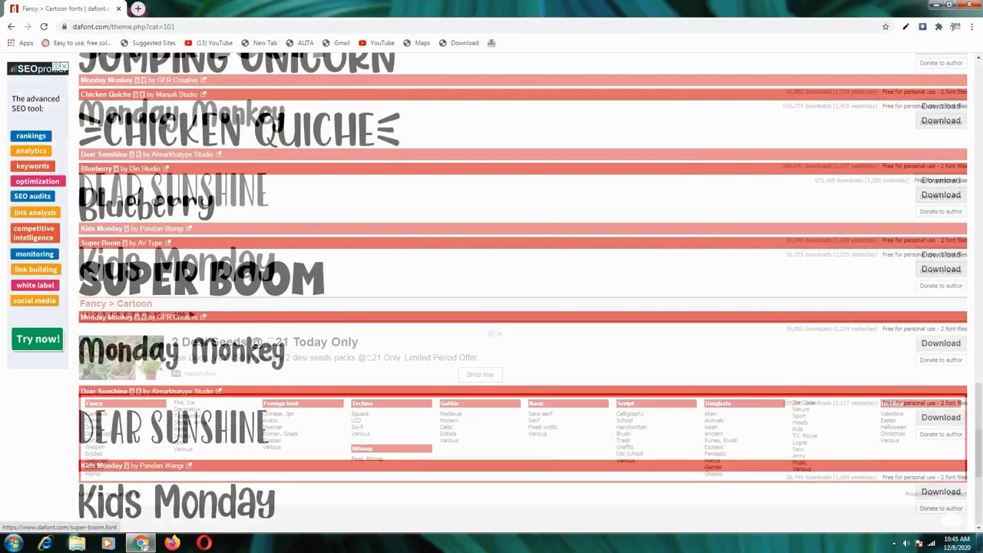
pyautogui.scroll(6, 492, 292)
pyautogui.scroll(-5, 492, 292)
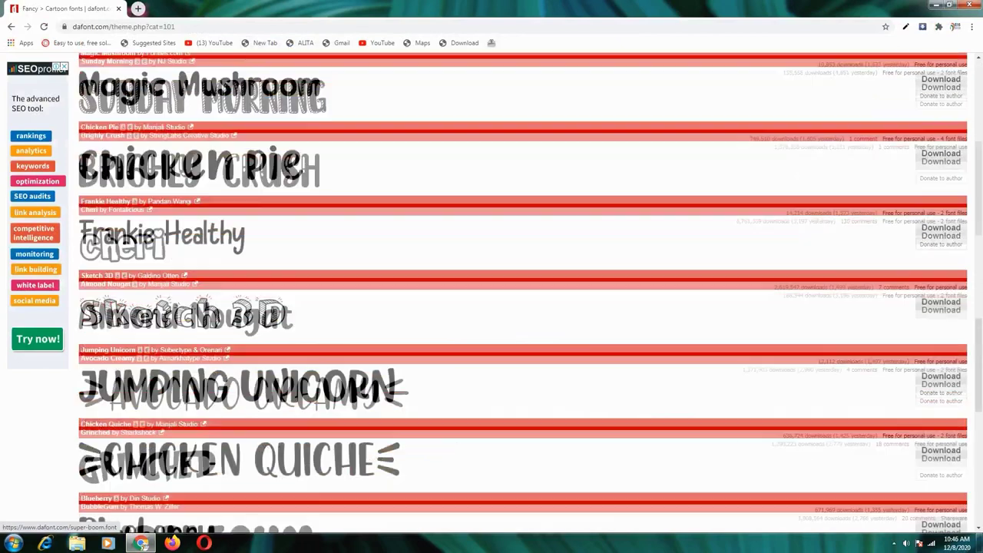
pyautogui.scroll(6, 492, 292)
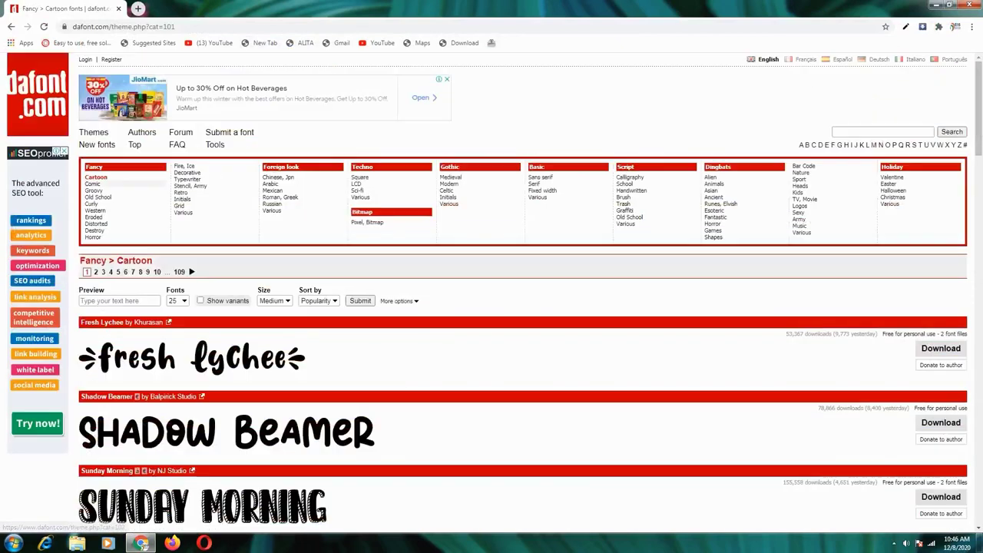
# Open the Comic, Initials and Grid categories under Fancy and look through the Grid fonts
pyautogui.click(92, 184)
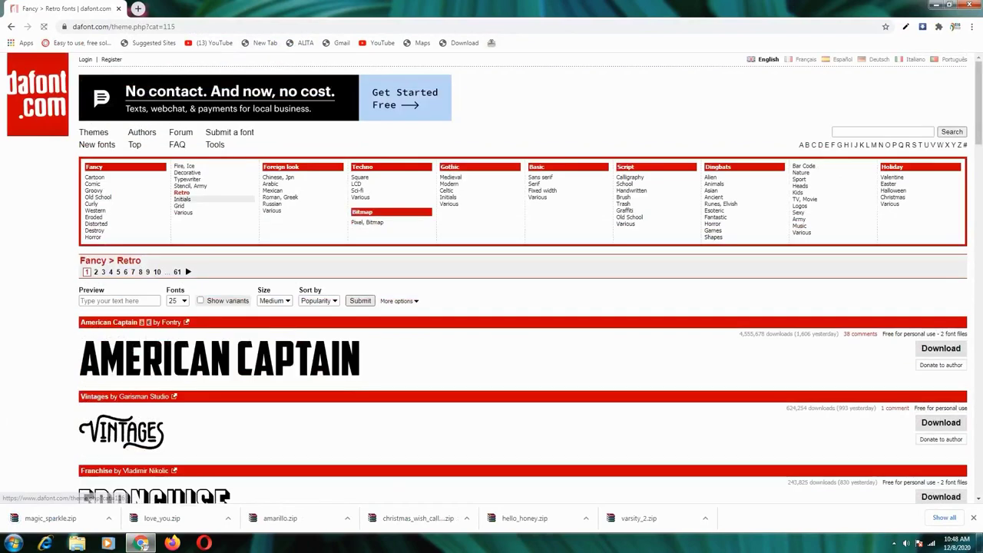
pyautogui.click(182, 199)
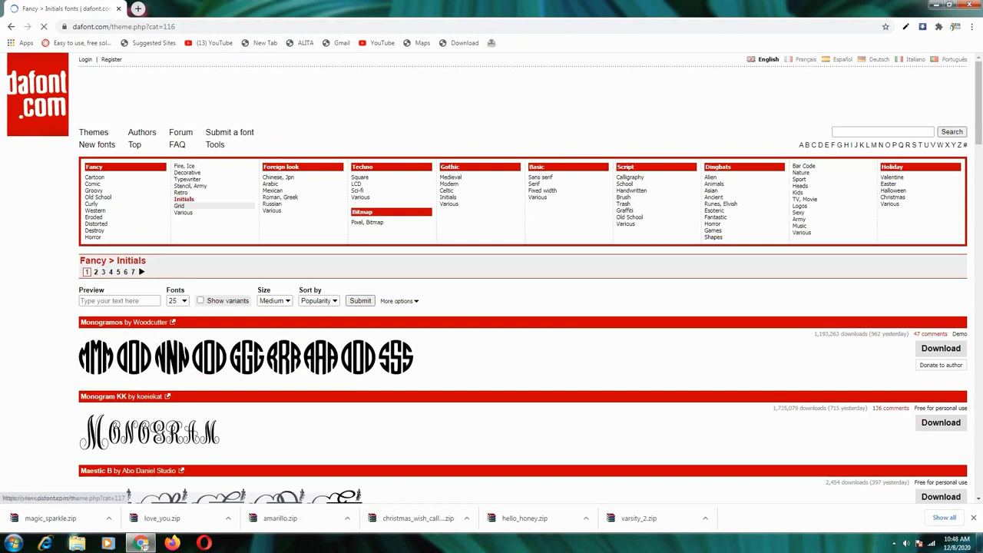
pyautogui.click(180, 206)
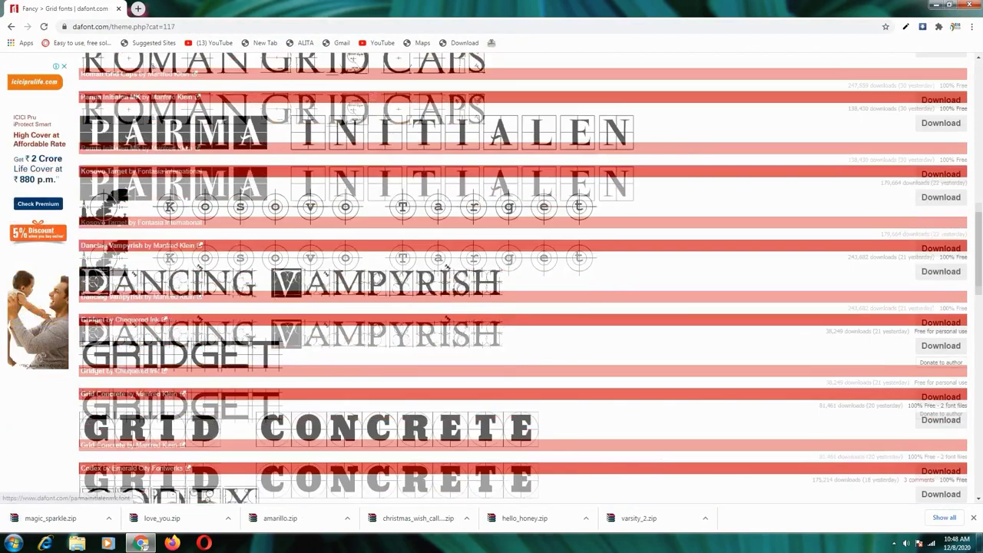
pyautogui.scroll(-2, 523, 276)
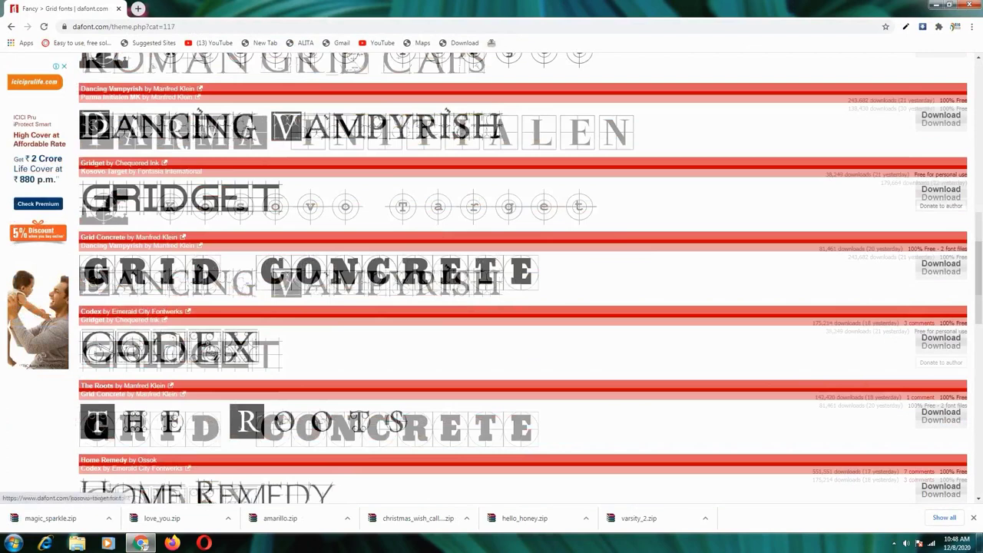
pyautogui.scroll(-4, 523, 277)
pyautogui.scroll(-10, 522, 276)
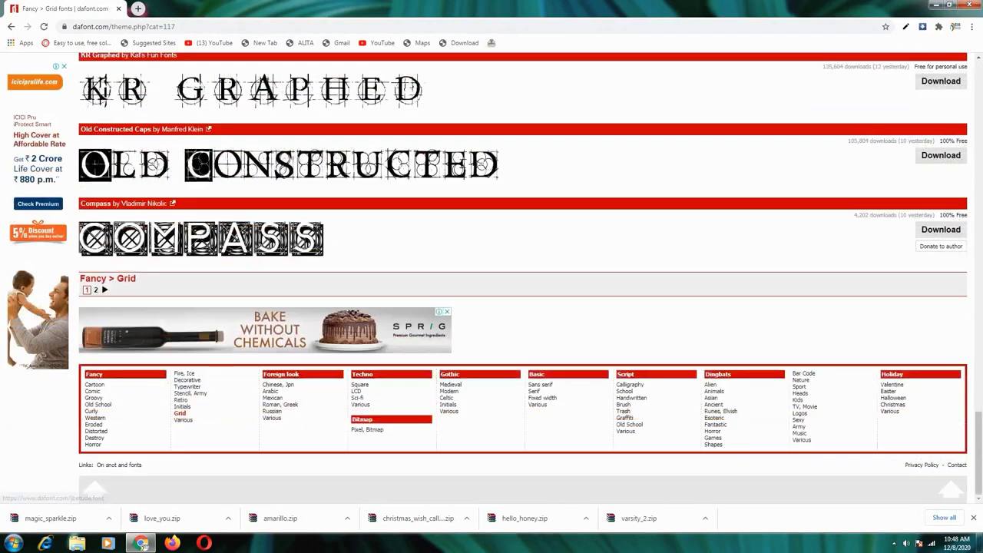
pyautogui.scroll(5, 523, 276)
pyautogui.scroll(5, 523, 277)
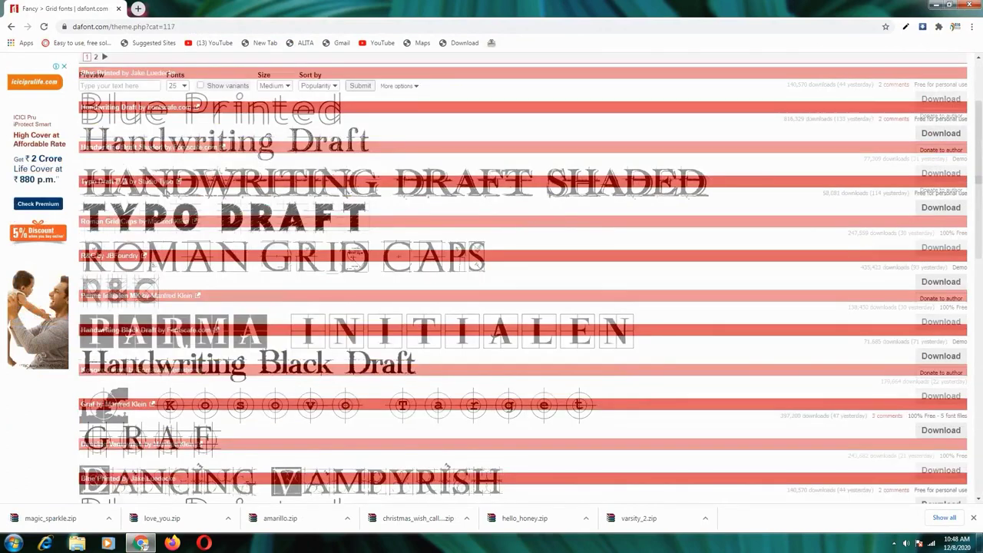
pyautogui.scroll(5, 523, 277)
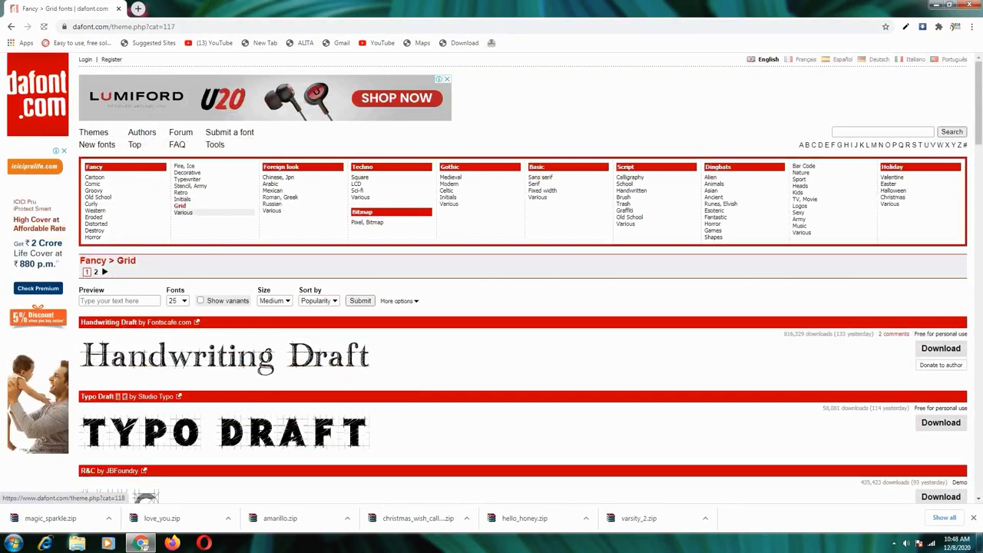
# Open the Various category under Fancy and look through its fonts
pyautogui.click(183, 212)
pyautogui.scroll(-3, 522, 307)
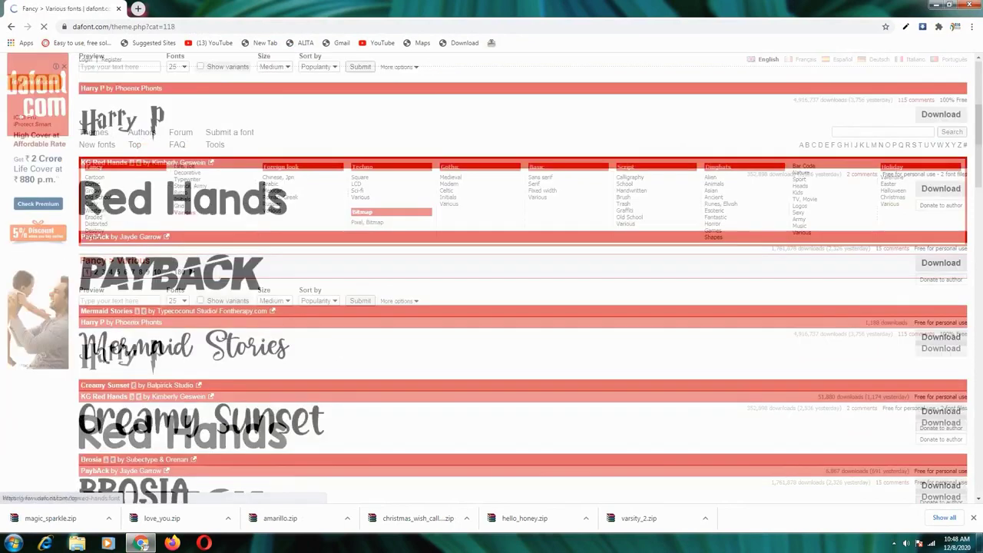
pyautogui.scroll(-2, 523, 307)
pyautogui.scroll(-2, 522, 307)
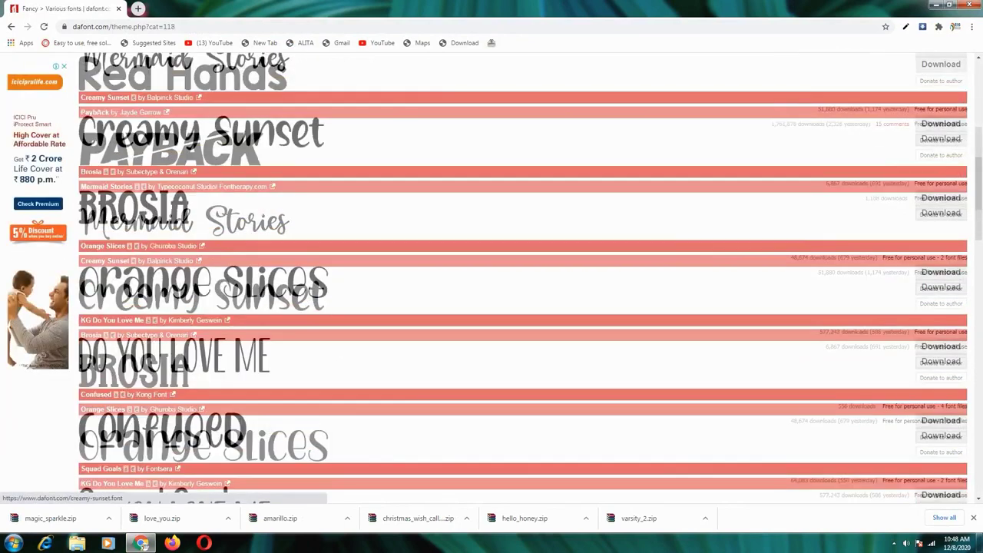
pyautogui.scroll(-1, 522, 307)
pyautogui.click(894, 544)
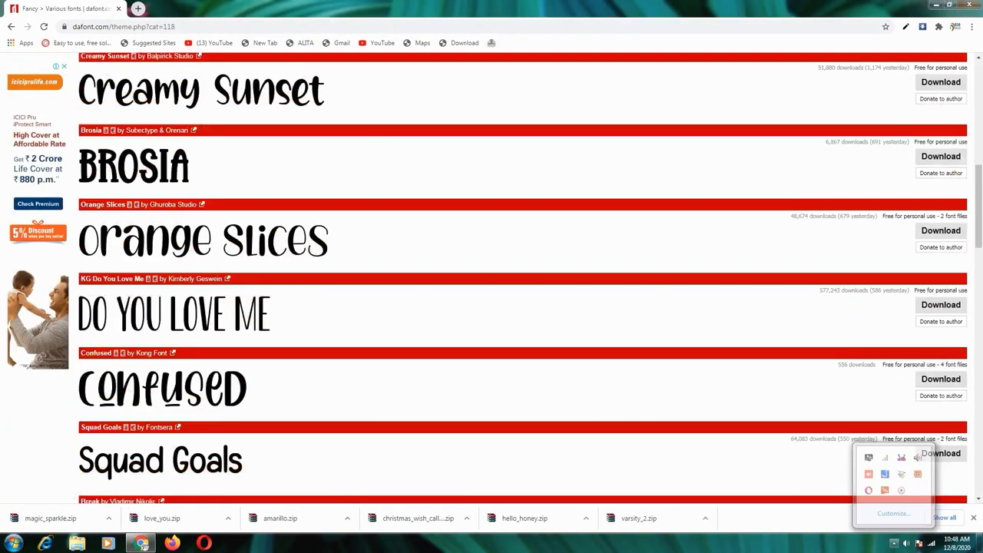
pyautogui.click(902, 490)
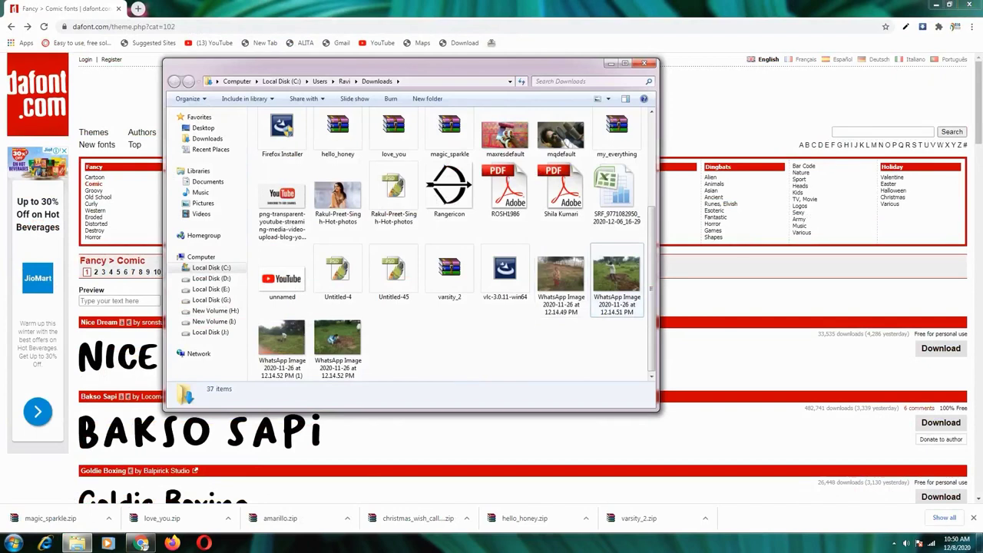
# Delete the four WhatsApp images dated 2020-11-26 from the Downloads folder
pyautogui.click(561, 275)
pyautogui.press('Delete')
pyautogui.press('Return')
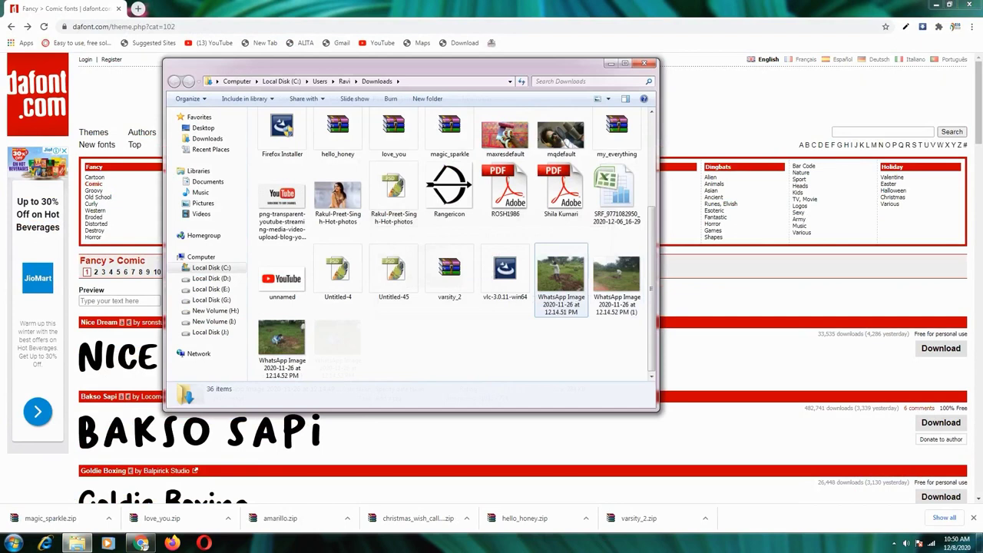
pyautogui.click(561, 276)
pyautogui.press('Delete')
pyautogui.press('Return')
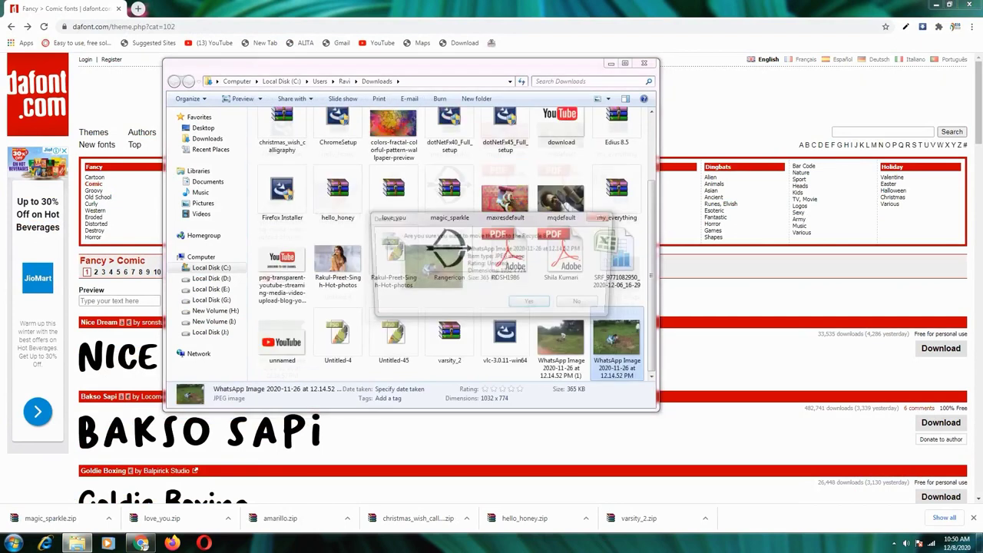
pyautogui.press('Return')
pyautogui.press('Delete')
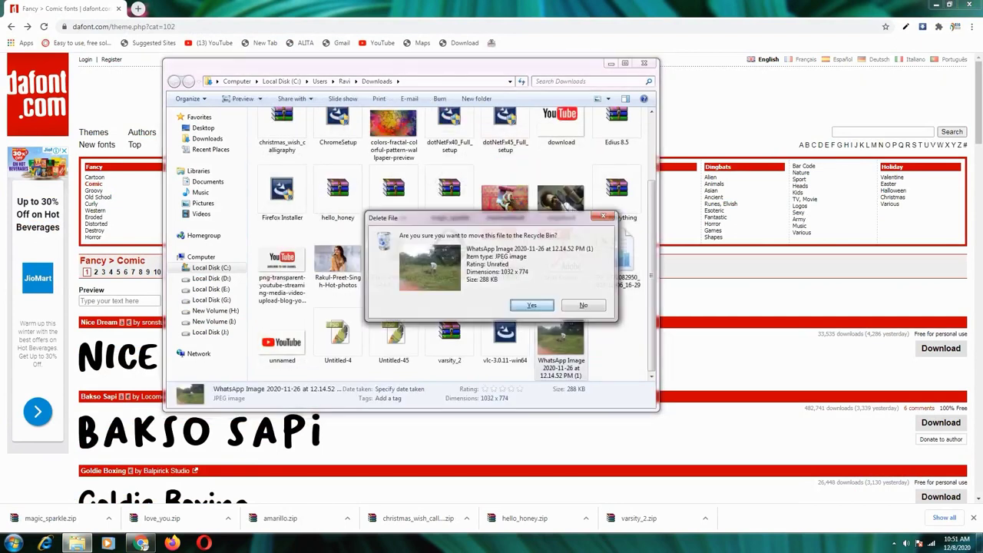
pyautogui.press('Return')
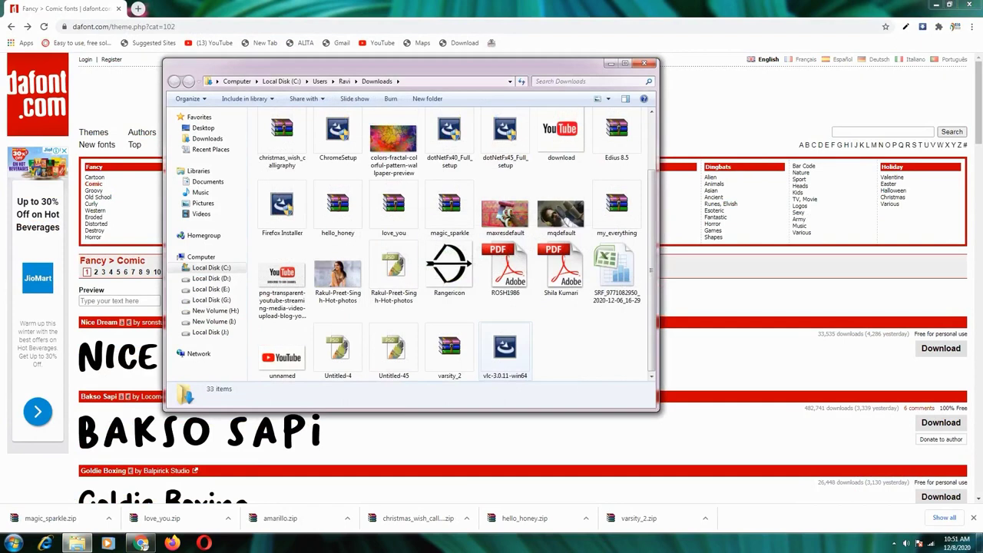
# Delete the vlc-3.0.11-win64 installer from the Downloads folder
pyautogui.click(504, 350)
pyautogui.press('Delete')
pyautogui.press('Return')
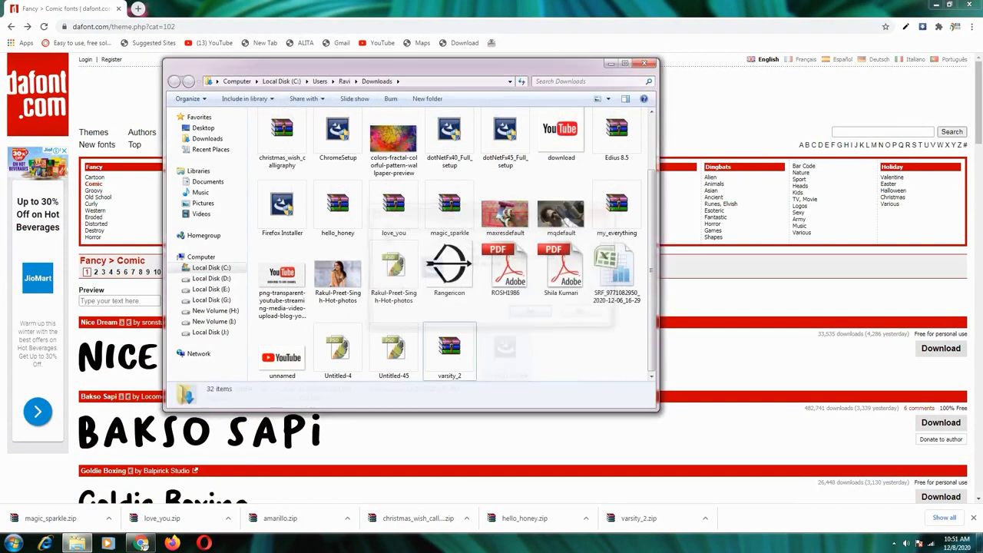
# Delete the two PDF files and the Excel file beside them, and the mqdefault image, from the Downloads folder
pyautogui.moveTo(505, 350); pyautogui.dragTo(624, 269)
pyautogui.press('Delete')
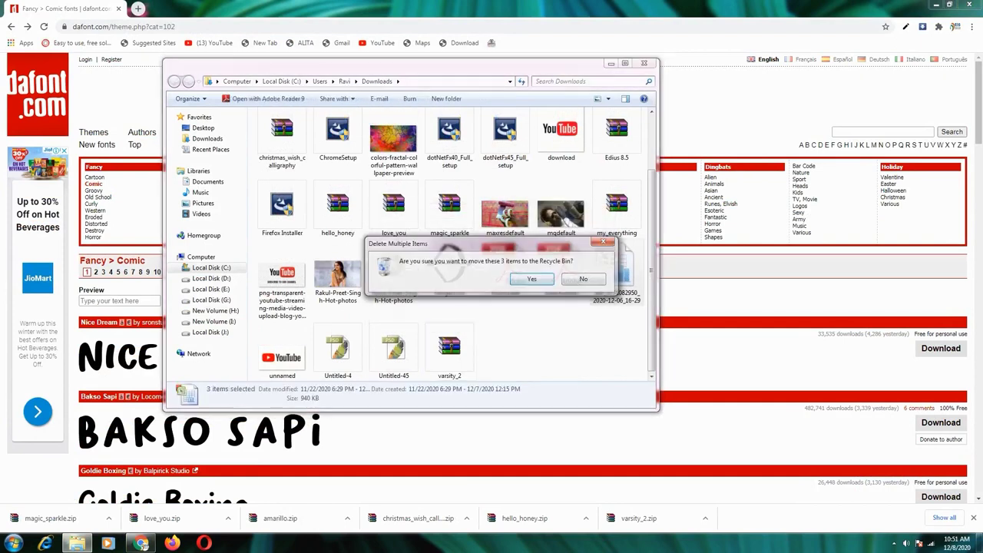
pyautogui.press('Return')
pyautogui.click(562, 216)
pyautogui.press('Delete')
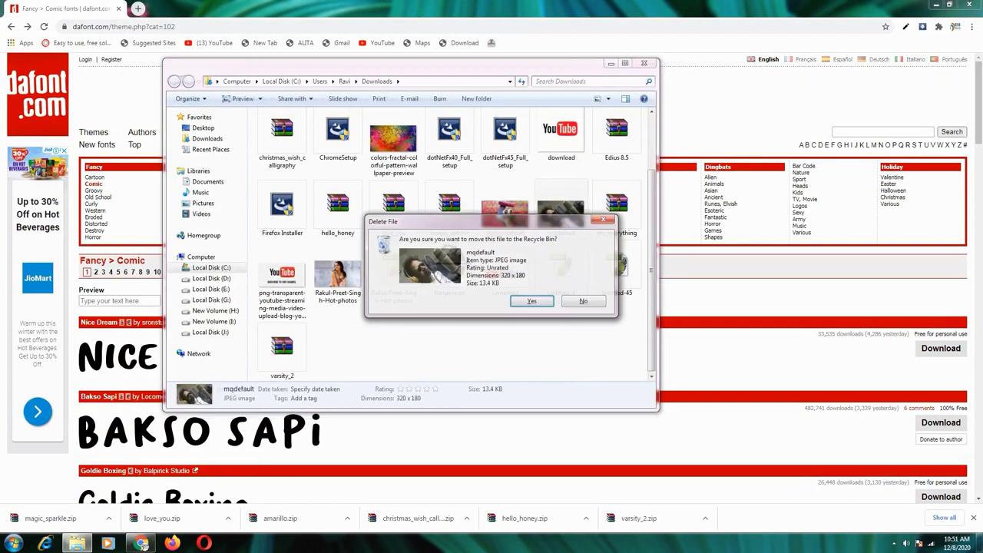
pyautogui.press('Return')
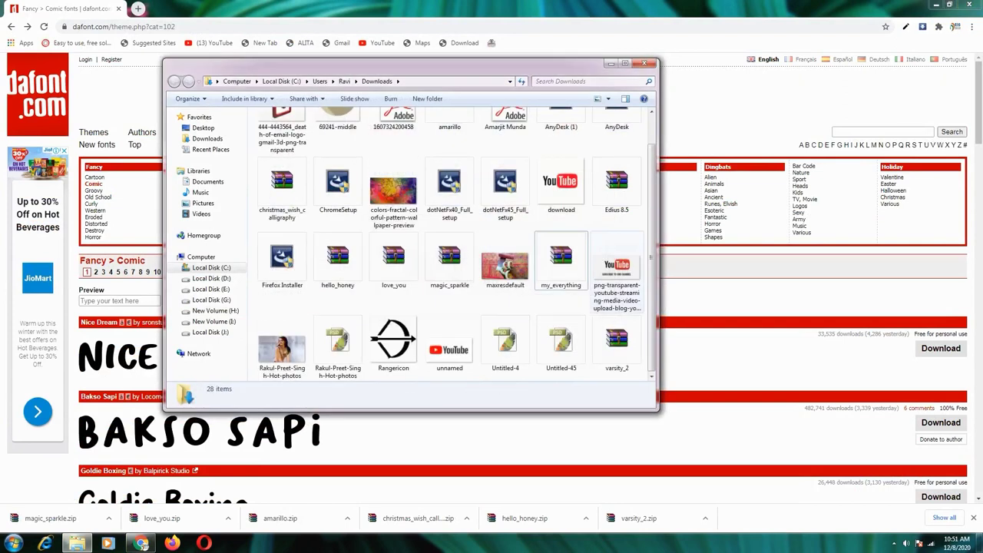
pyautogui.click(561, 261)
pyautogui.click(282, 261)
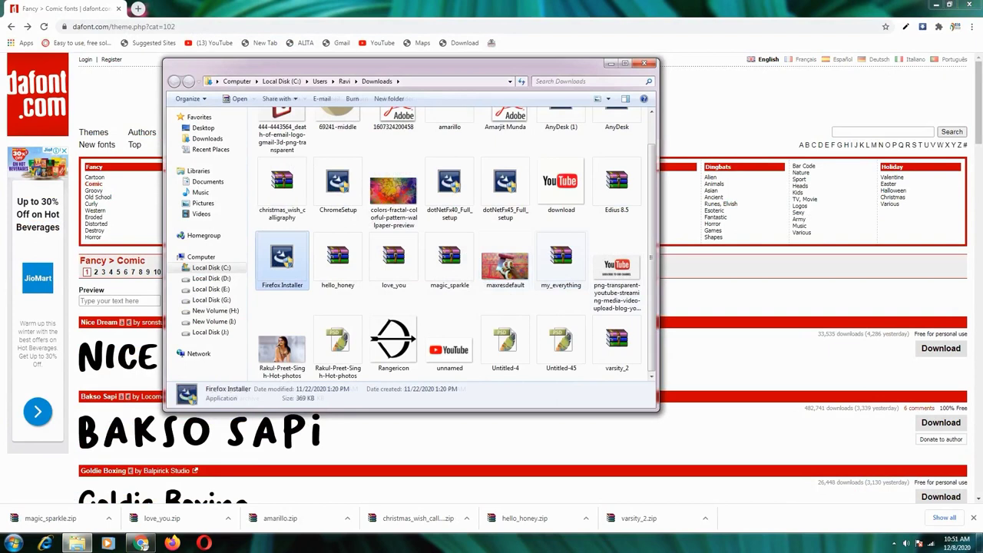
pyautogui.scroll(1, 449, 246)
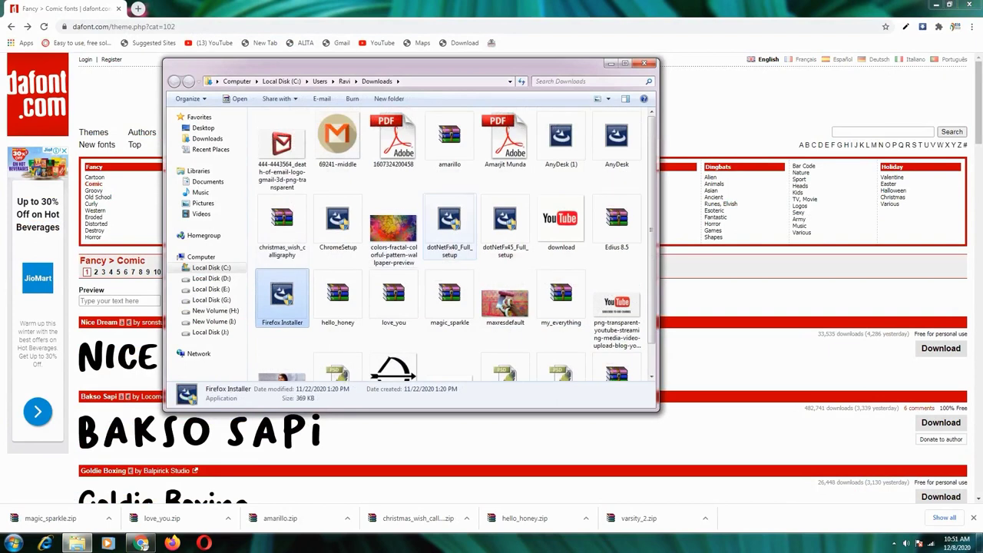
pyautogui.click(282, 226)
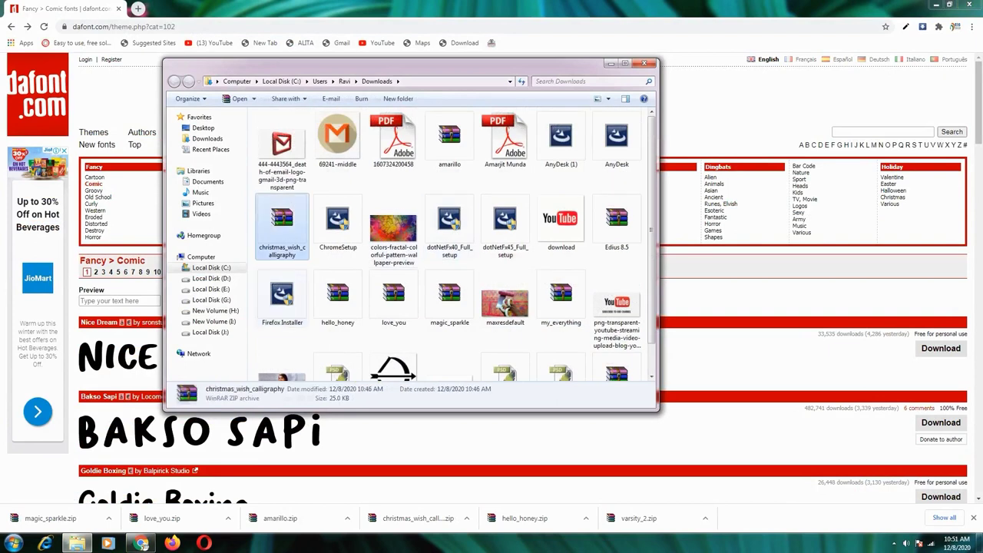
pyautogui.scroll(-1, 411, 246)
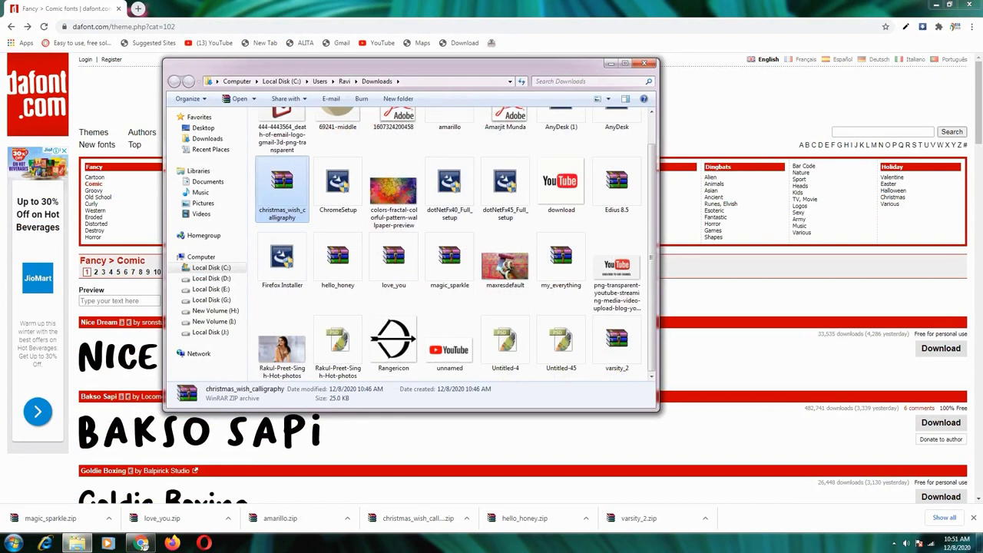
# Cut the magic_sparkle archive in the Downloads folder and create a new folder there with the default name
pyautogui.hotkey('alt', 'Tab')
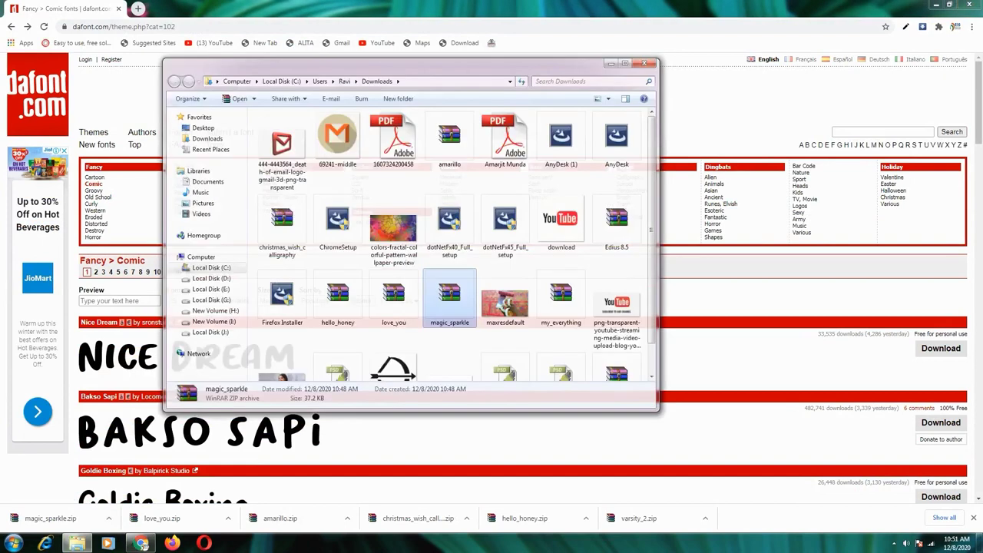
pyautogui.rightClick(436, 307)
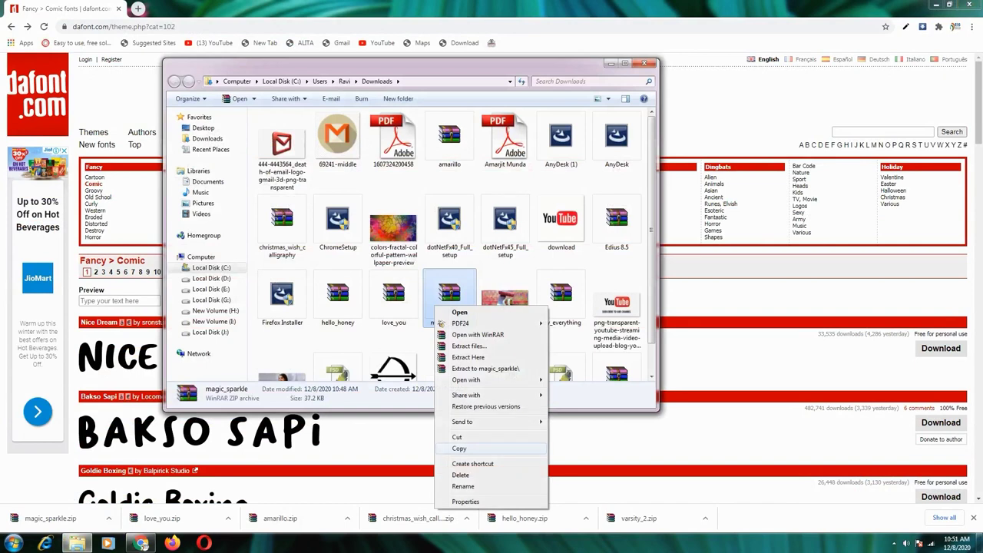
pyautogui.click(459, 448)
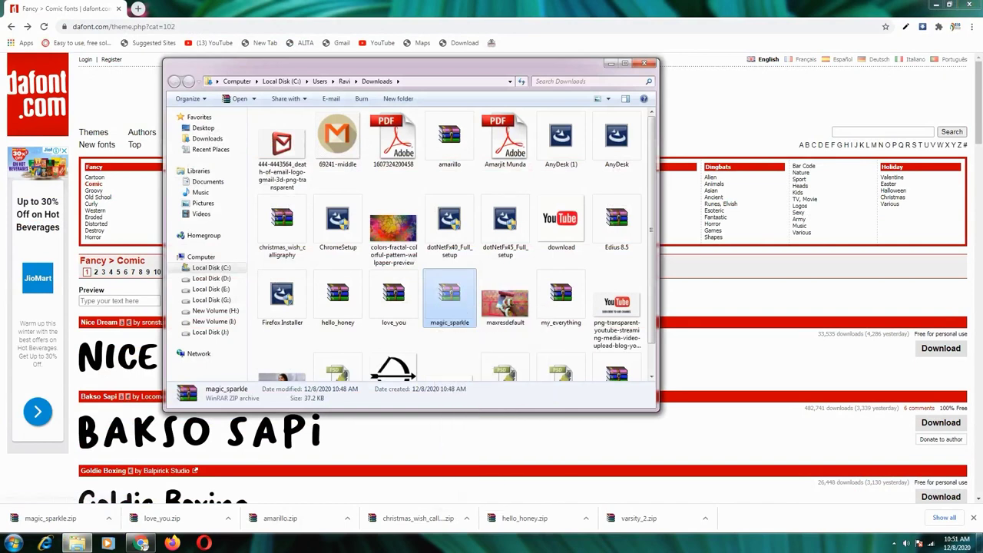
pyautogui.rightClick(451, 342)
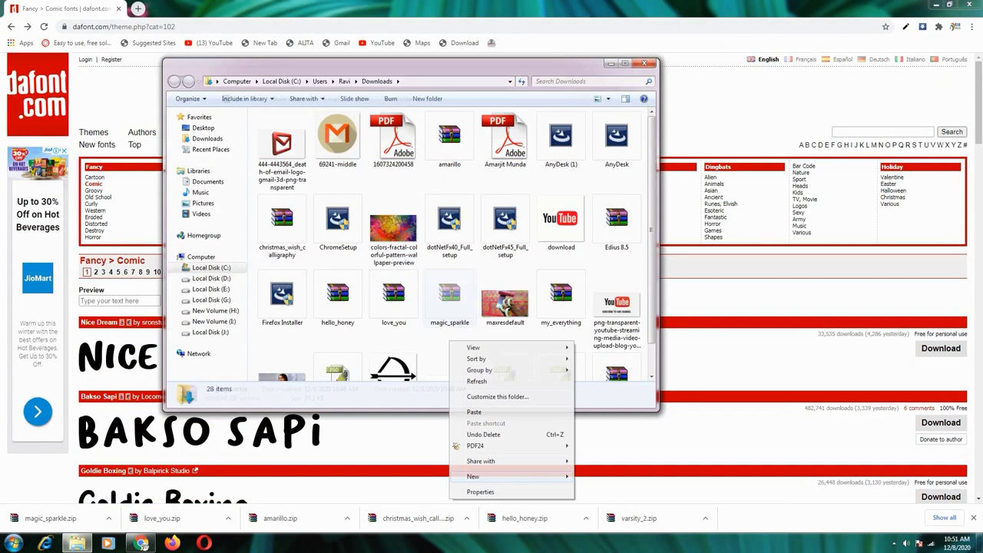
pyautogui.moveTo(492, 476)
pyautogui.click(598, 269)
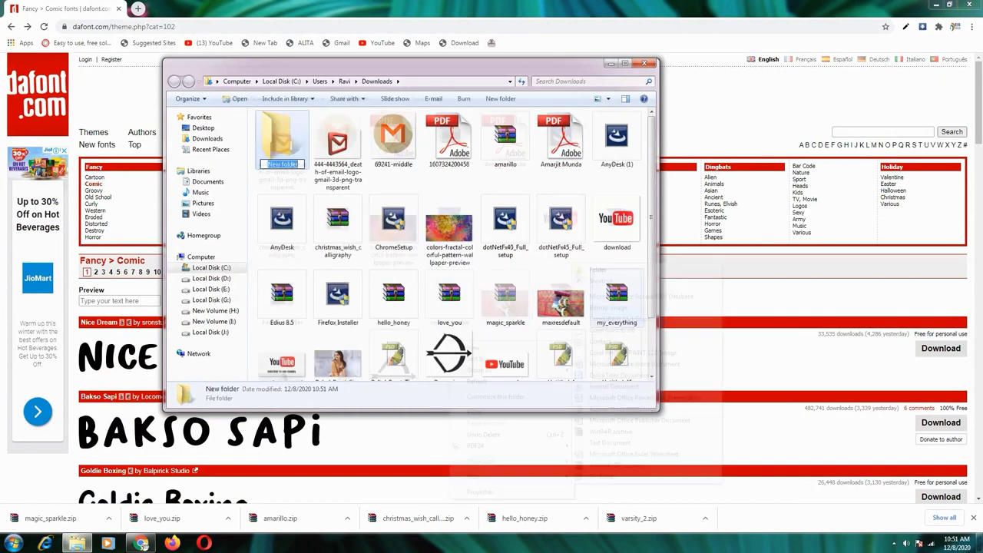
pyautogui.click(598, 263)
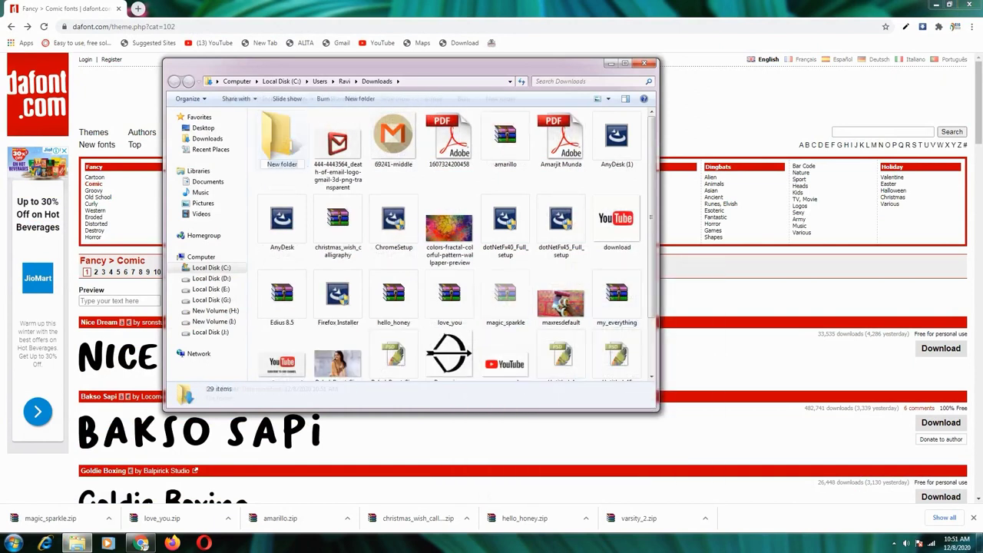
# Open New folder and paste the magic_sparkle archive into it
pyautogui.doubleClick(293, 142)
pyautogui.rightClick(354, 208)
pyautogui.click(381, 247)
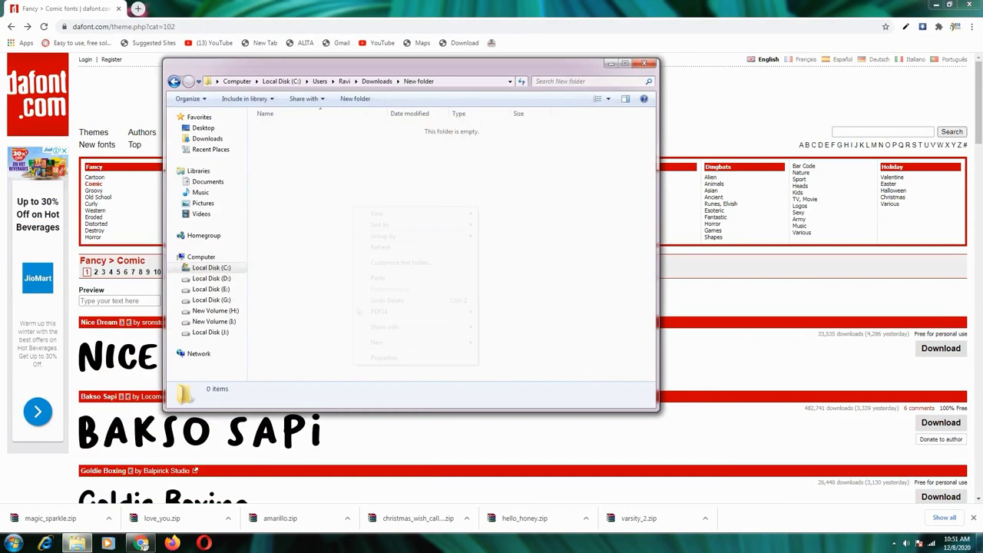
pyautogui.hotkey('ctrl', 'v')
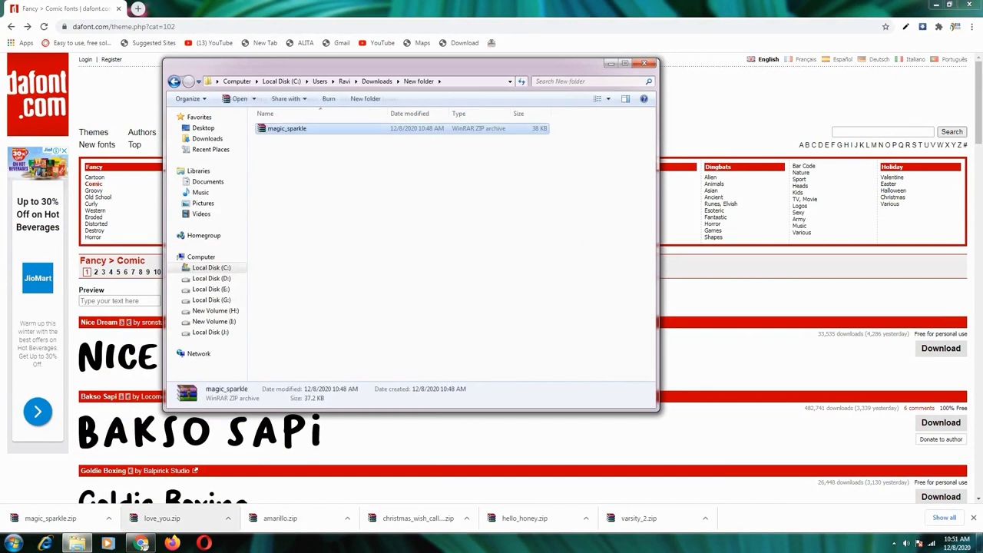
# Locate the downloaded love_you archive in Downloads and move it into New folder
pyautogui.click(227, 518)
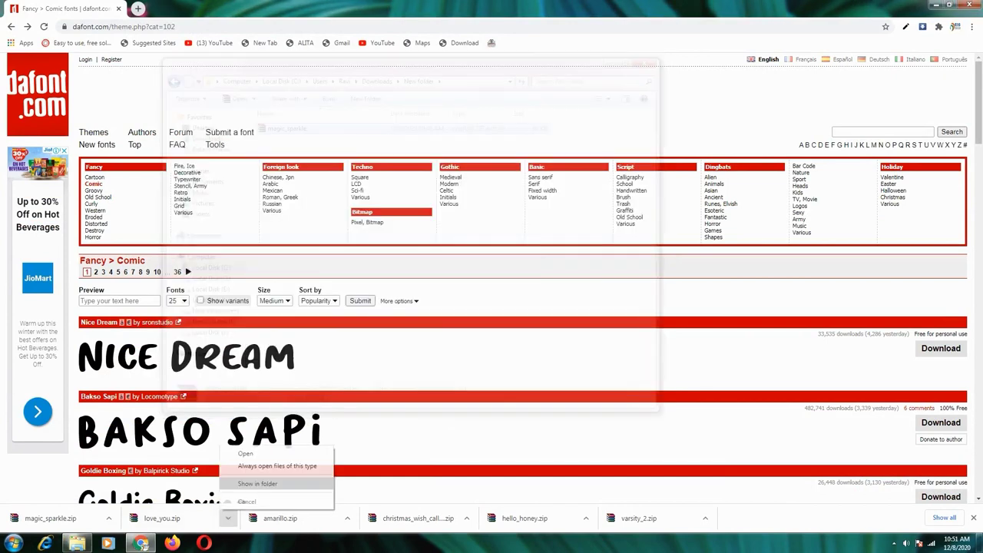
pyautogui.click(257, 483)
pyautogui.rightClick(479, 306)
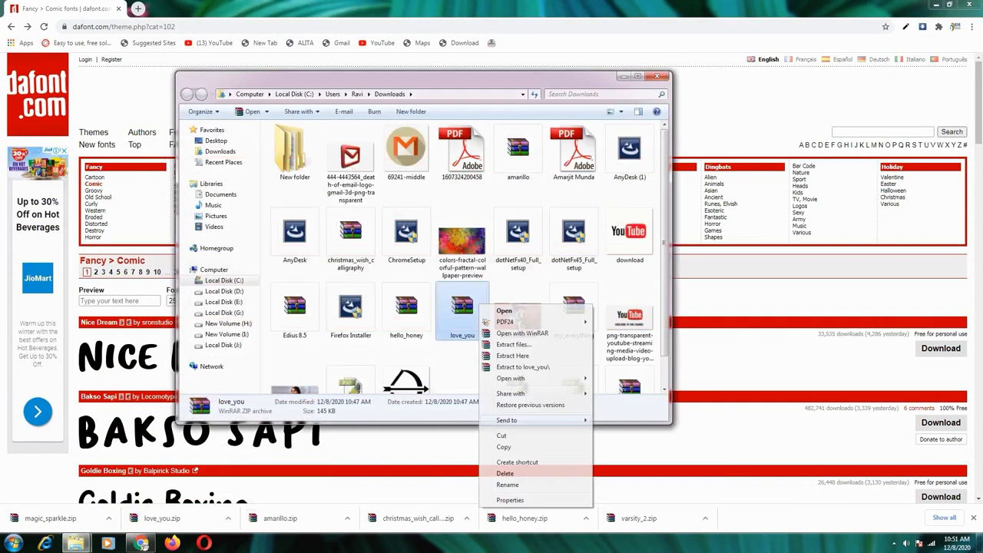
pyautogui.click(503, 435)
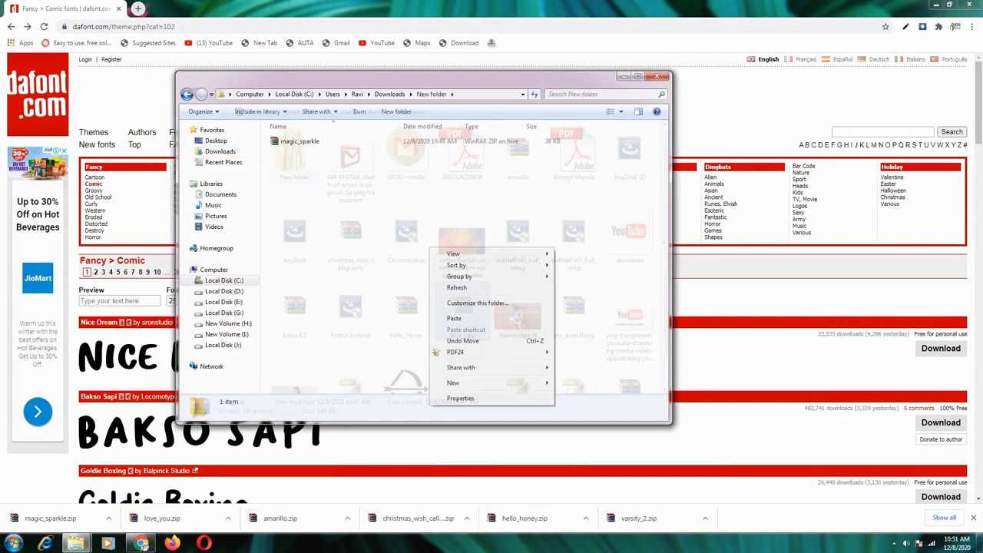
pyautogui.click(454, 318)
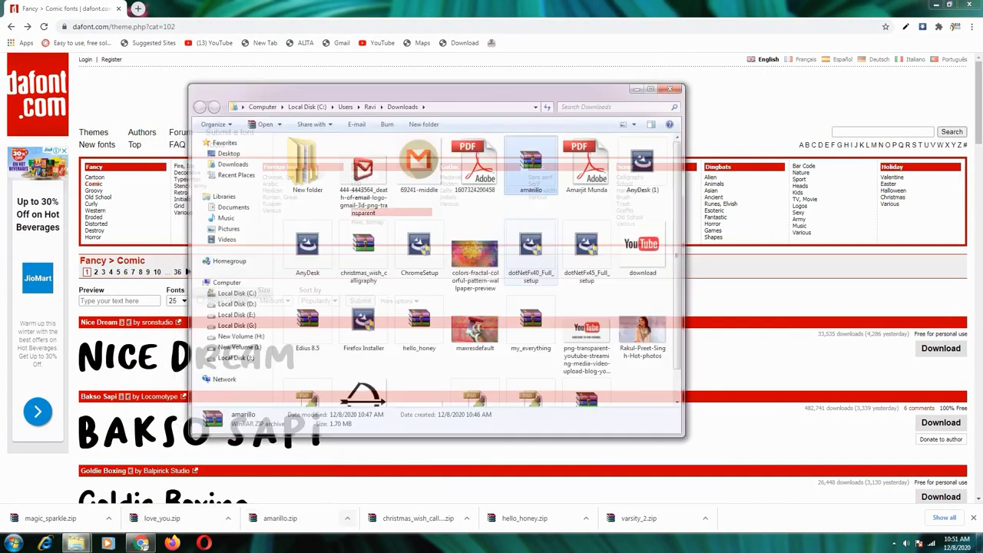
# Move the amarillo and christmas_wish_calligraphy archives from Downloads into New folder
pyautogui.rightClick(527, 169)
pyautogui.click(308, 166)
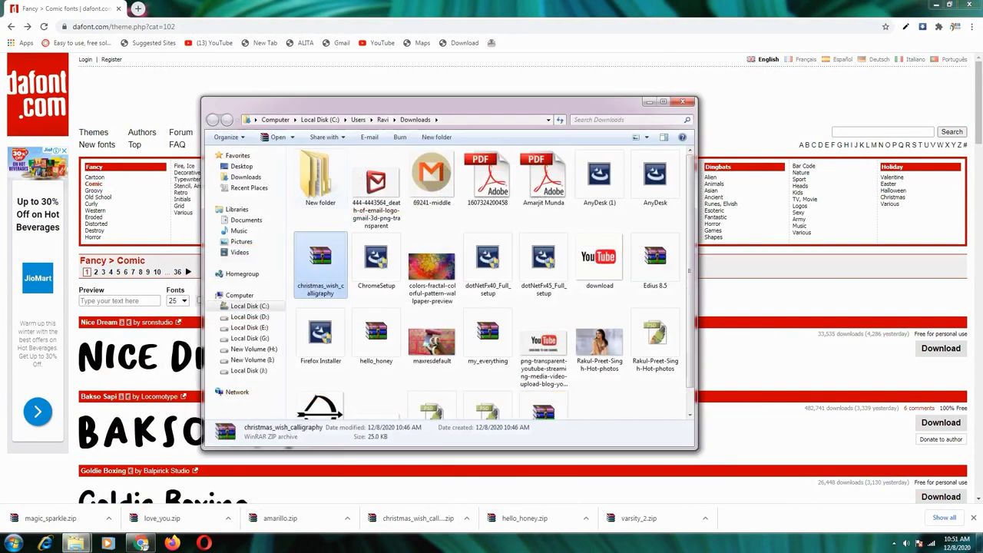
pyautogui.rightClick(327, 265)
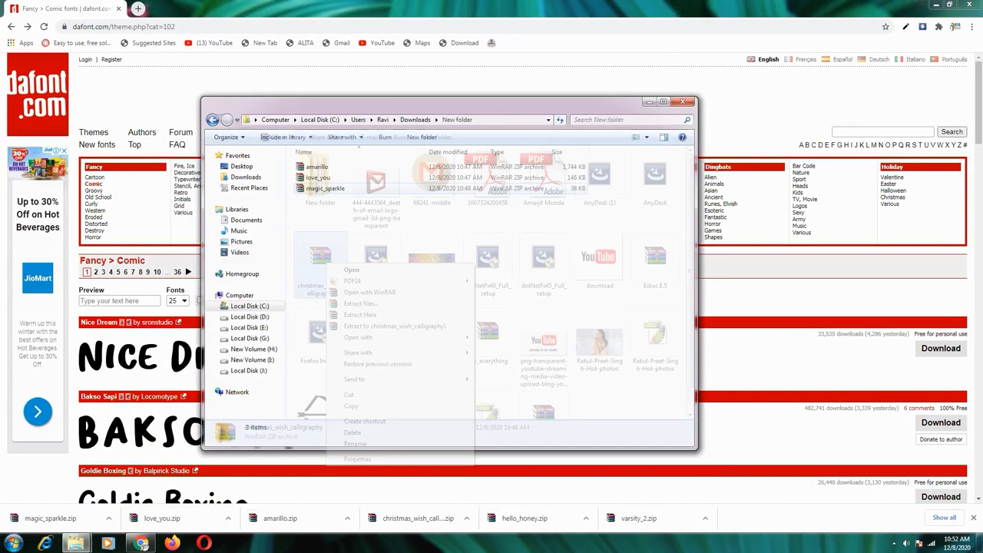
pyautogui.rightClick(428, 314)
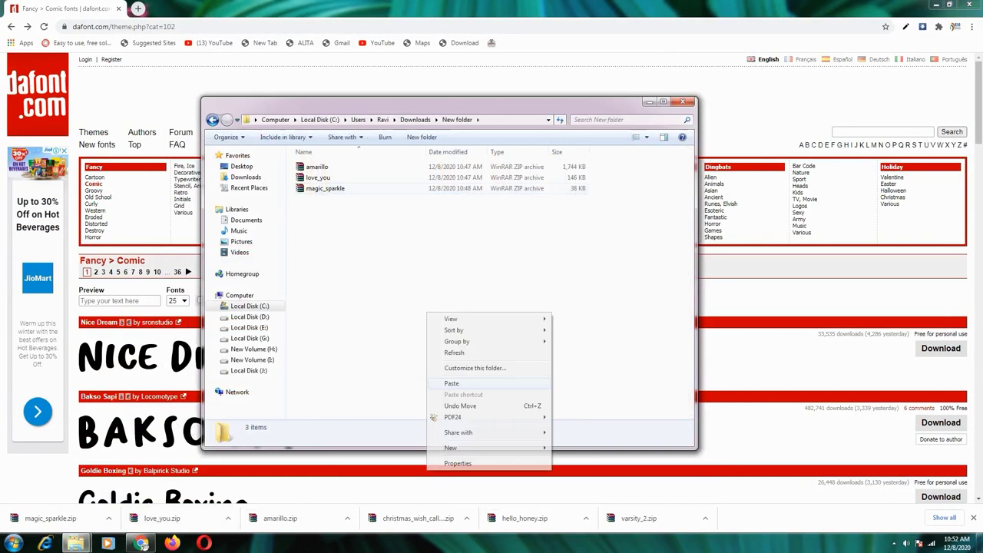
pyautogui.click(452, 382)
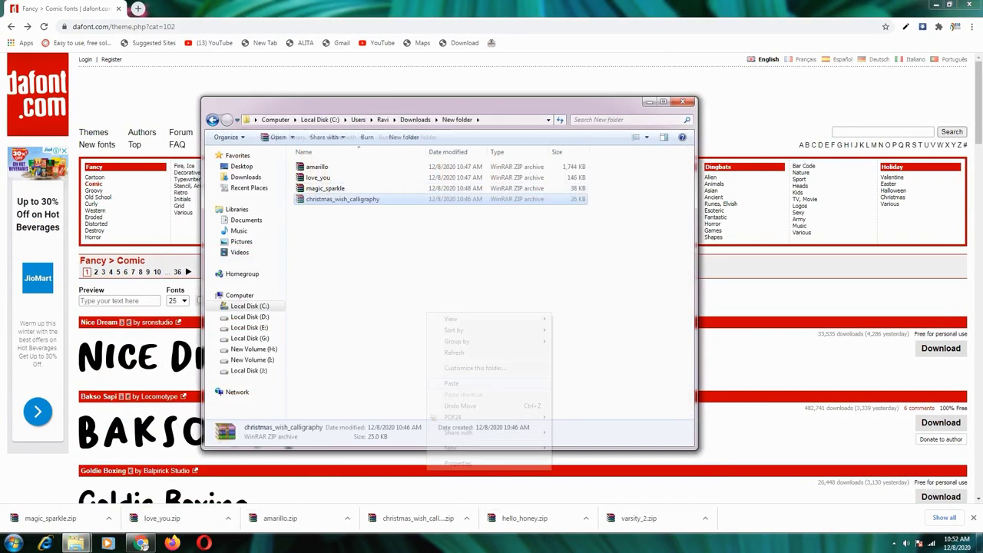
# Move the downloaded hello_honey and varsity_2 archives from Downloads into New folder
pyautogui.click(585, 519)
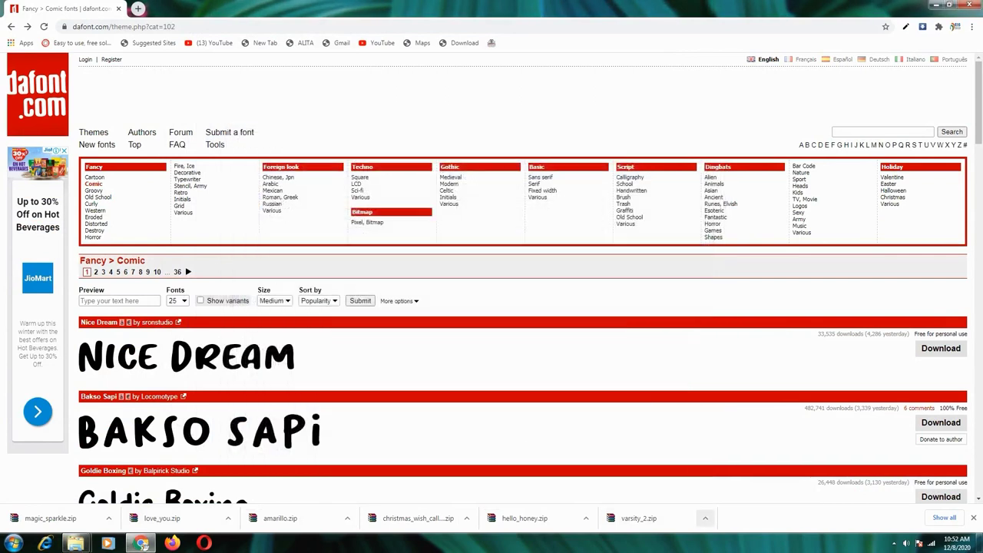
pyautogui.click(706, 518)
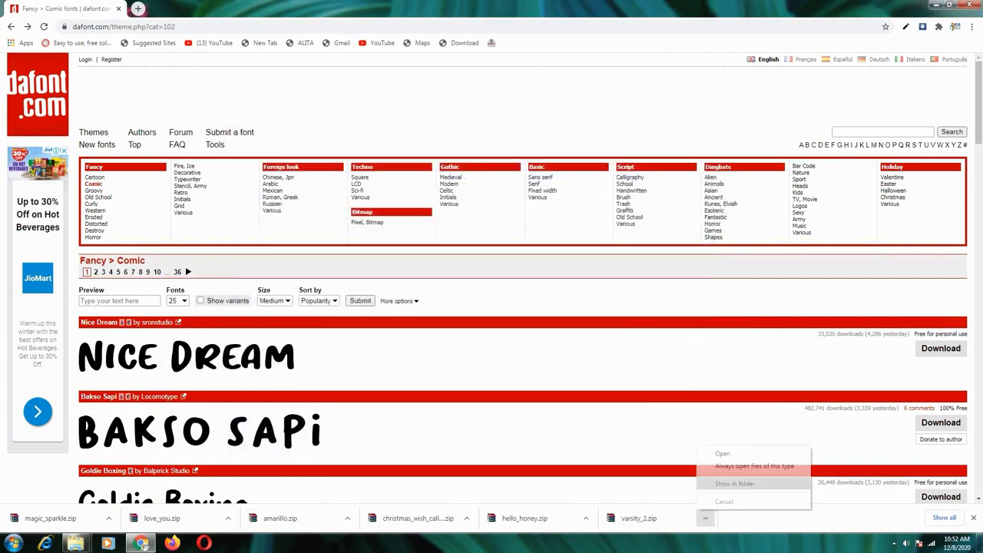
pyautogui.click(736, 483)
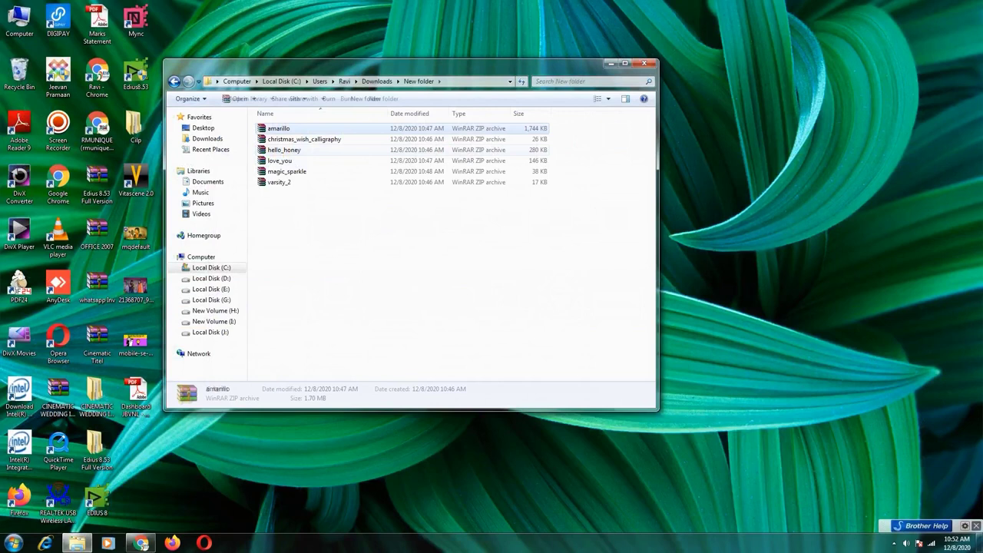
# Extract the amarillo archive inside New folder and install its OpenType and TrueType Amarillo fonts
pyautogui.rightClick(278, 129)
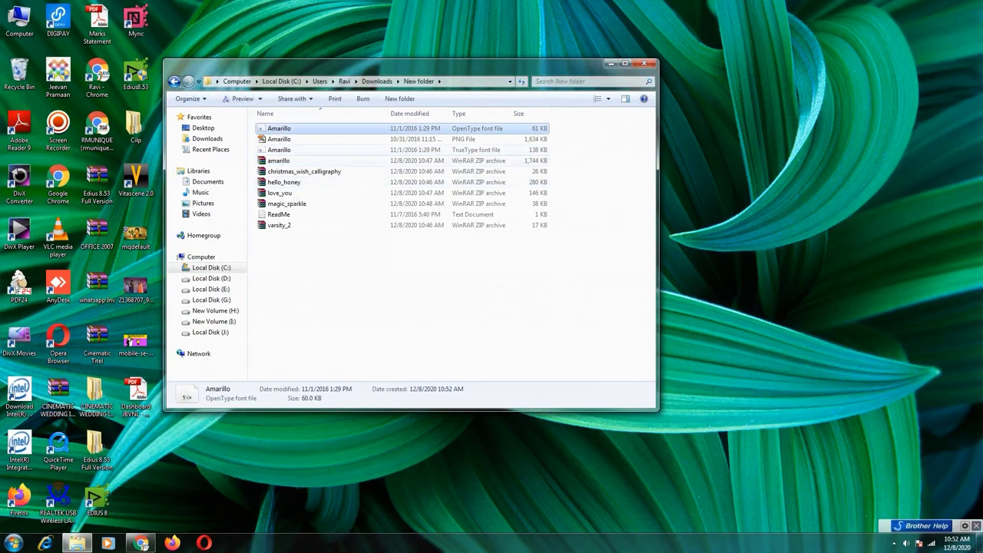
pyautogui.click(279, 150)
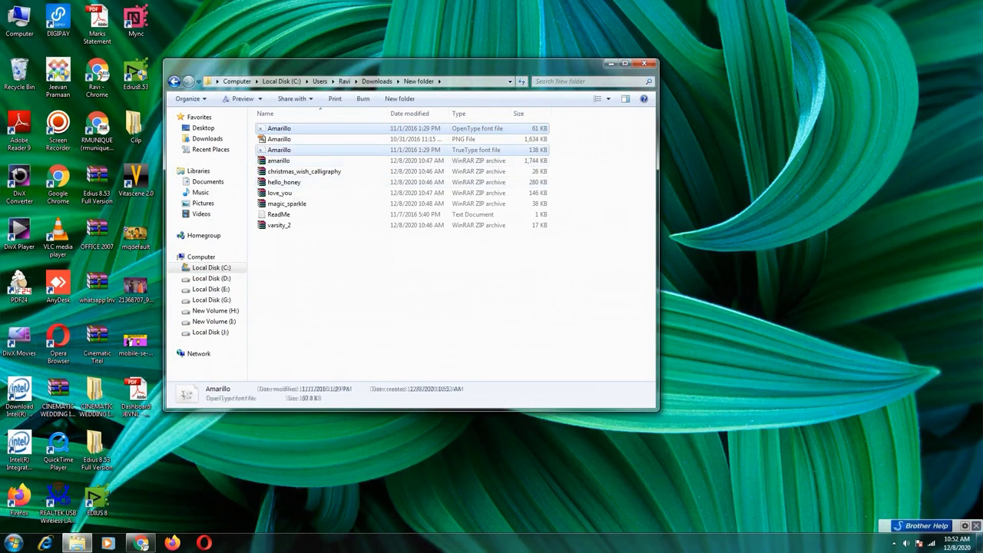
pyautogui.rightClick(280, 130)
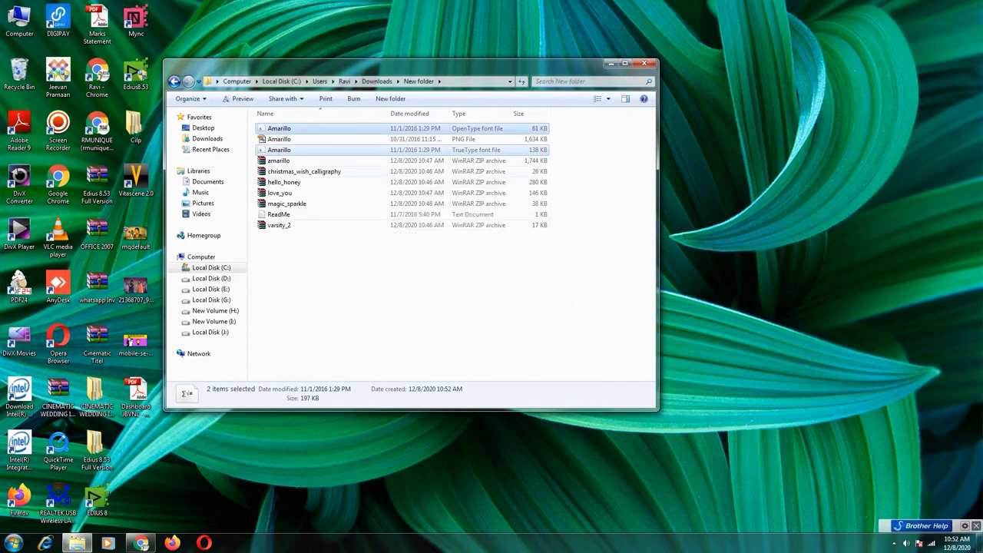
# Extract the christmas_wish_calligraphy archive in place and install the ChristmasWish-Calligraphy OpenType font
pyautogui.rightClick(300, 172)
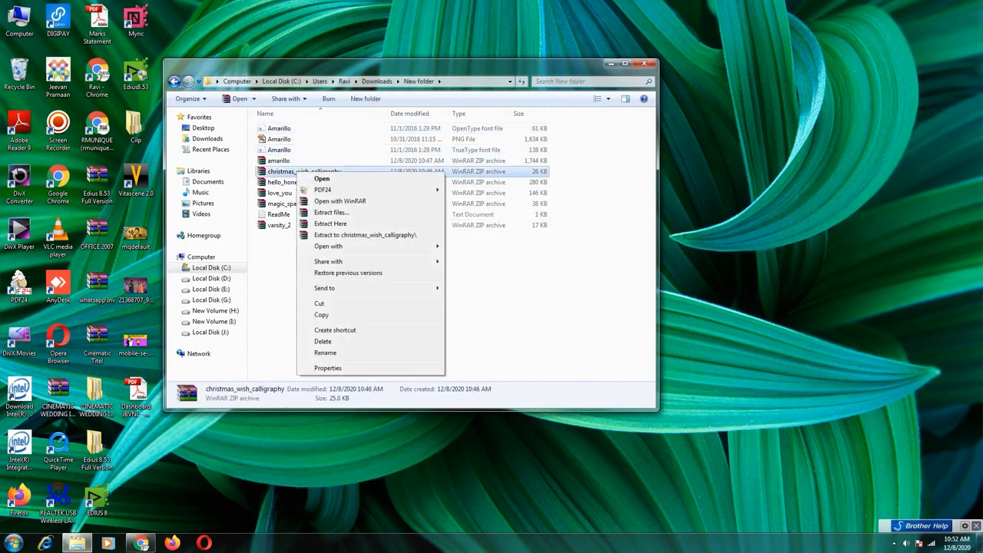
pyautogui.click(331, 223)
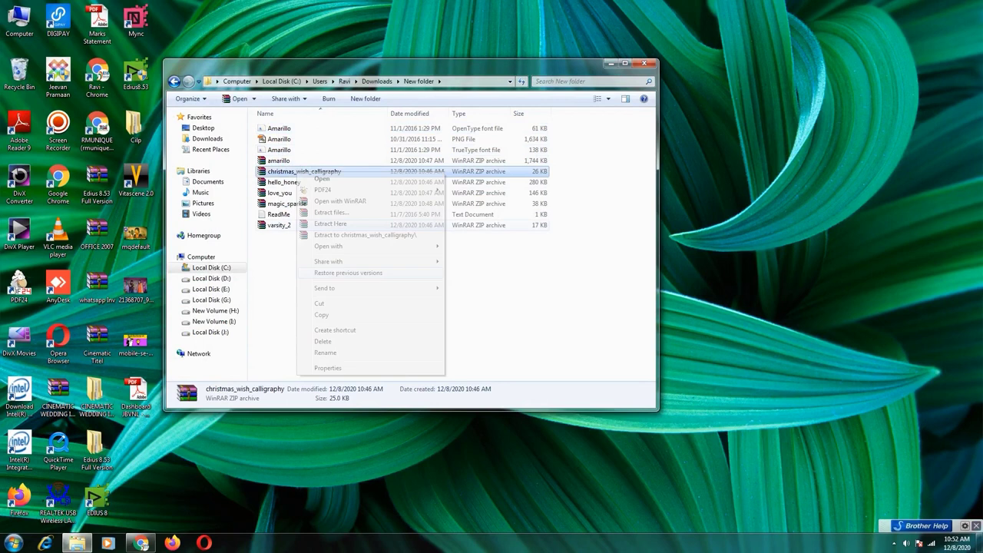
pyautogui.click(305, 182)
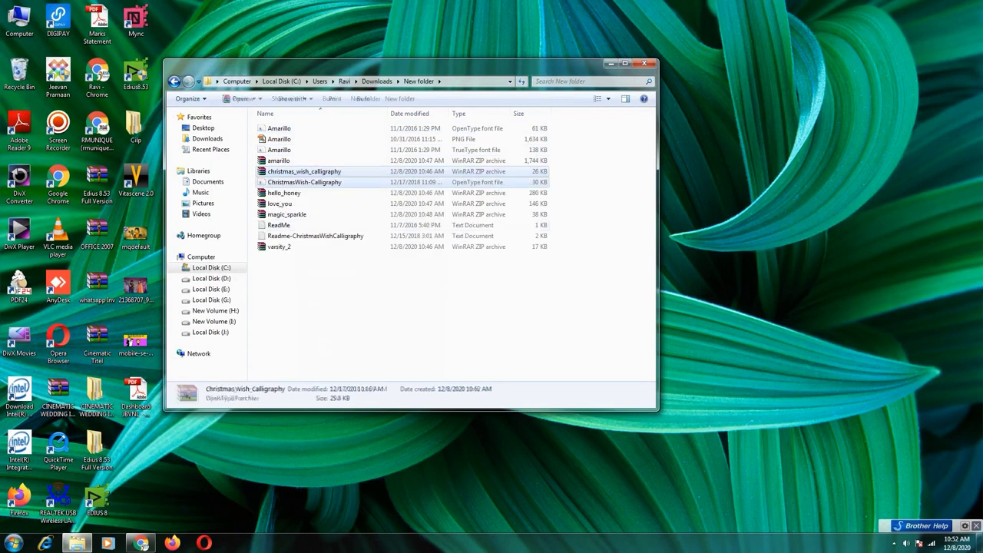
pyautogui.rightClick(304, 183)
pyautogui.click(326, 222)
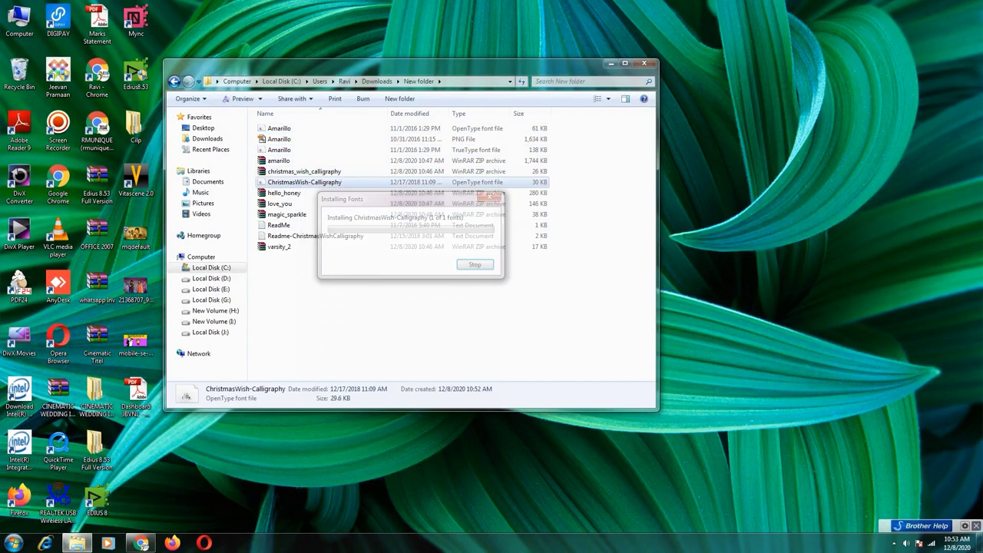
# Extract the hello_honey archive inside New folder and install the hello honey OpenType font
pyautogui.rightClick(295, 194)
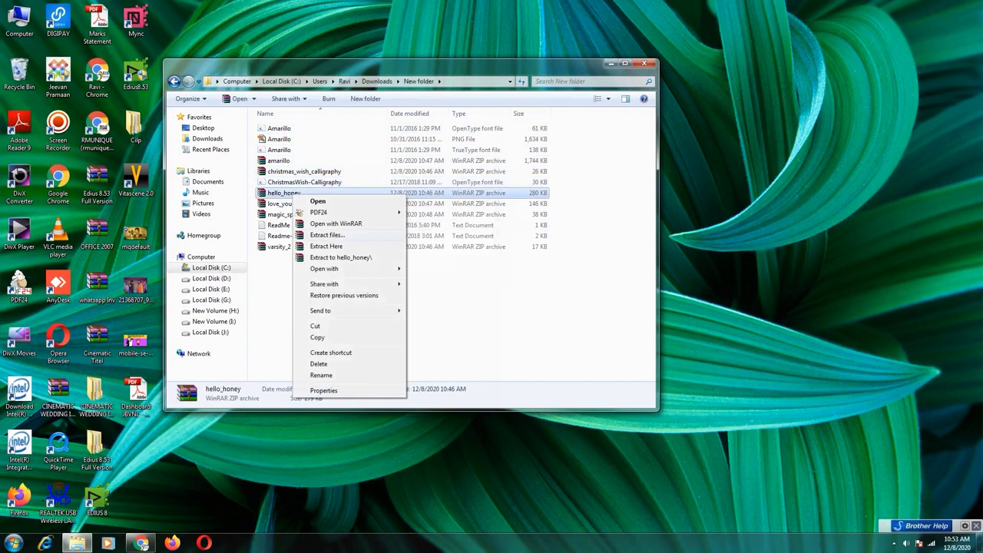
pyautogui.click(327, 234)
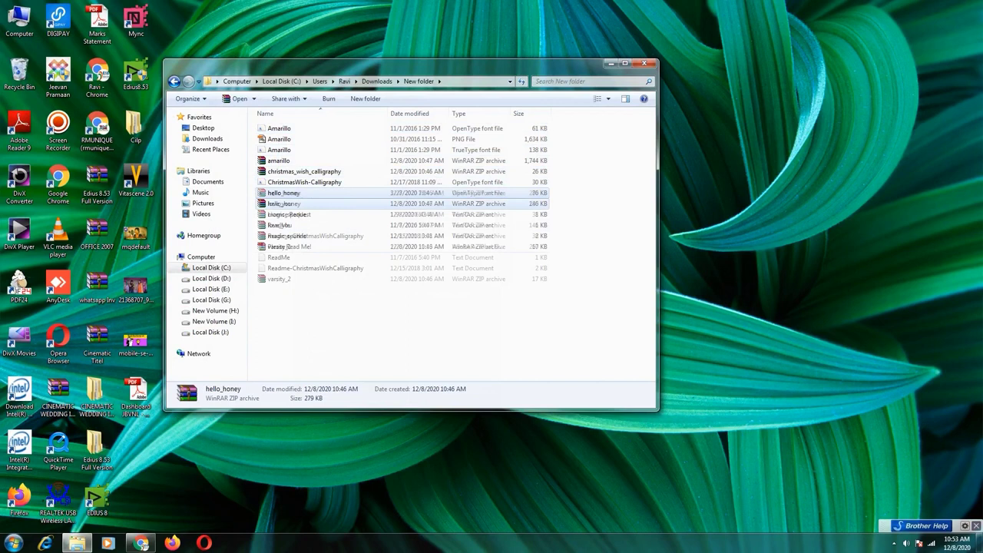
pyautogui.rightClick(289, 194)
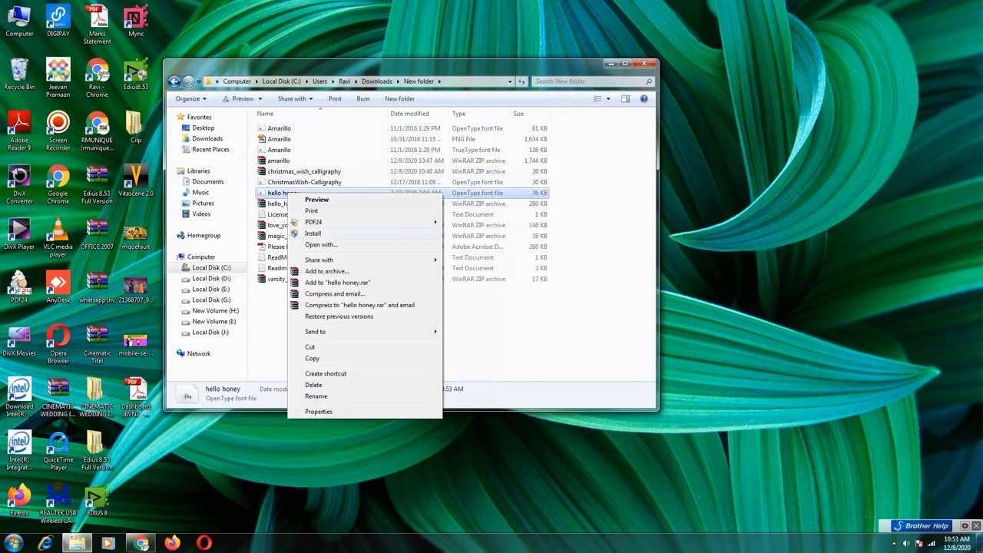
pyautogui.click(312, 233)
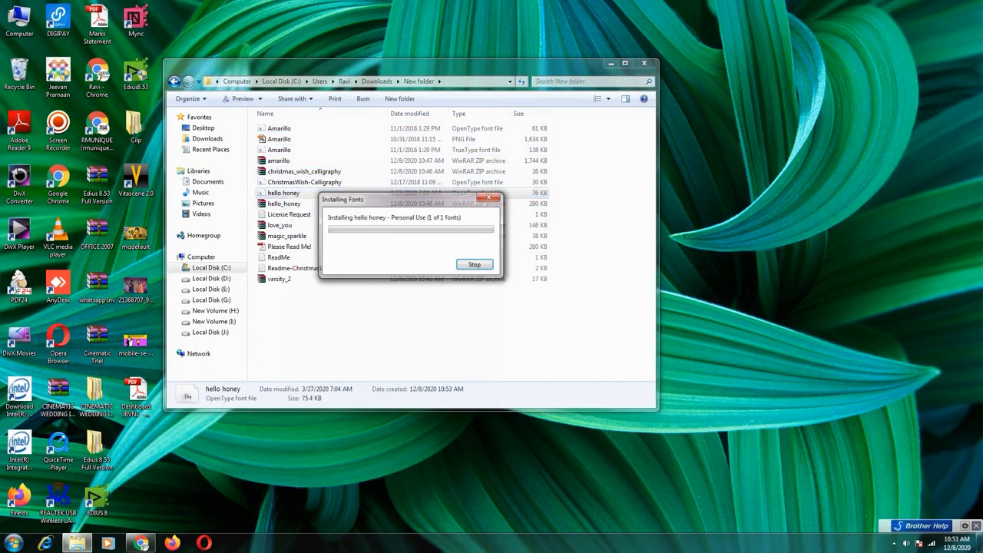
# Extract the love_you archive inside New folder and install the loveyou OpenType font
pyautogui.rightClick(292, 227)
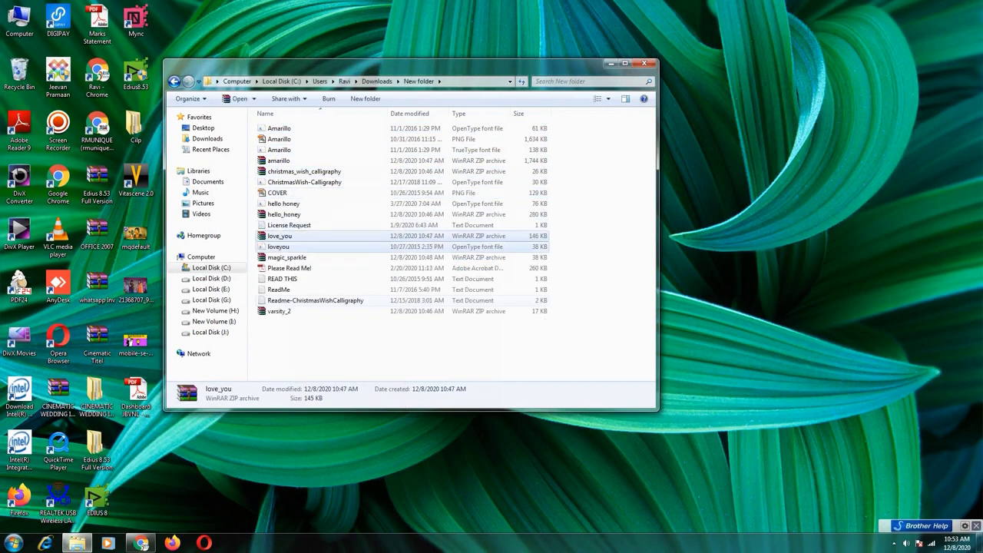
pyautogui.rightClick(279, 246)
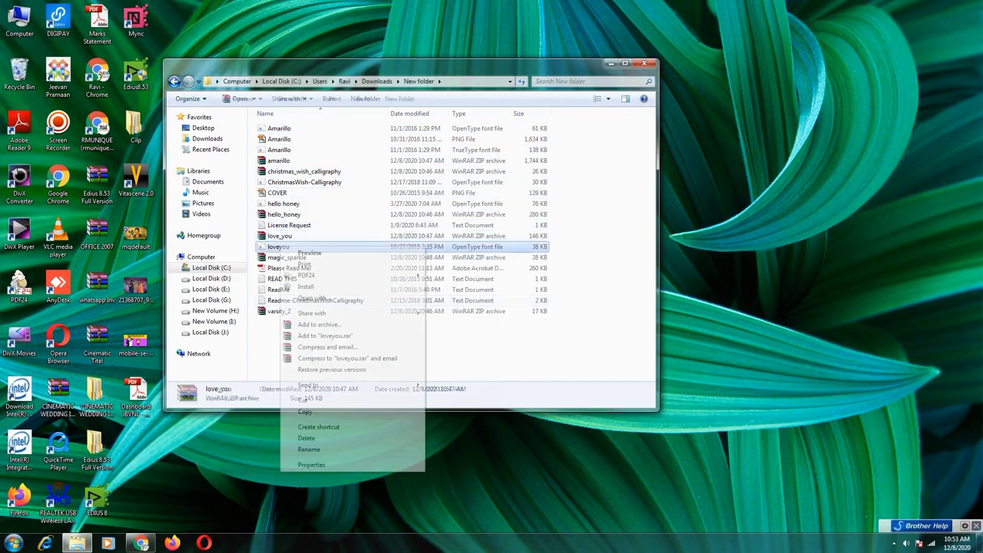
pyautogui.click(305, 287)
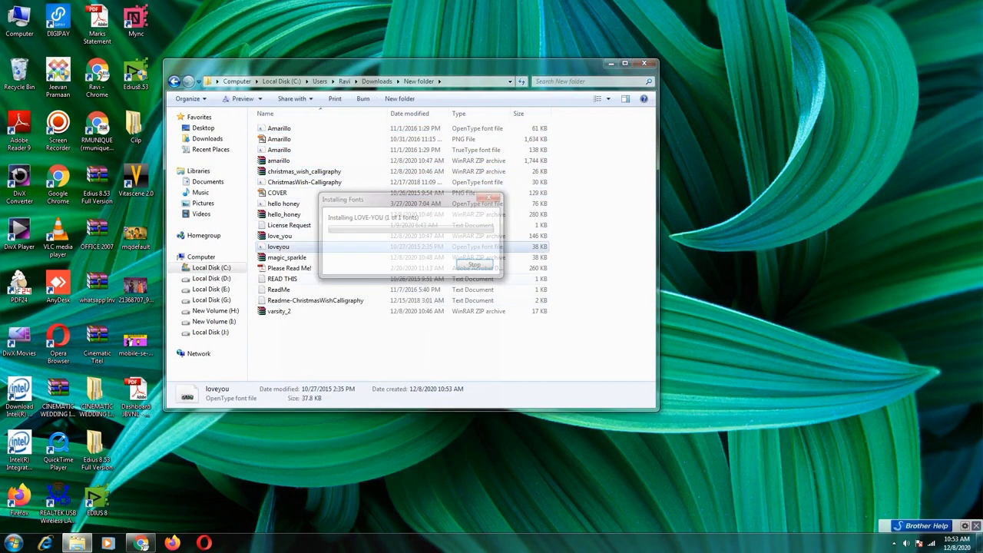
# Extract the magic_sparkle archive in place and install the Magic Sparkle TrueType font
pyautogui.click(288, 258)
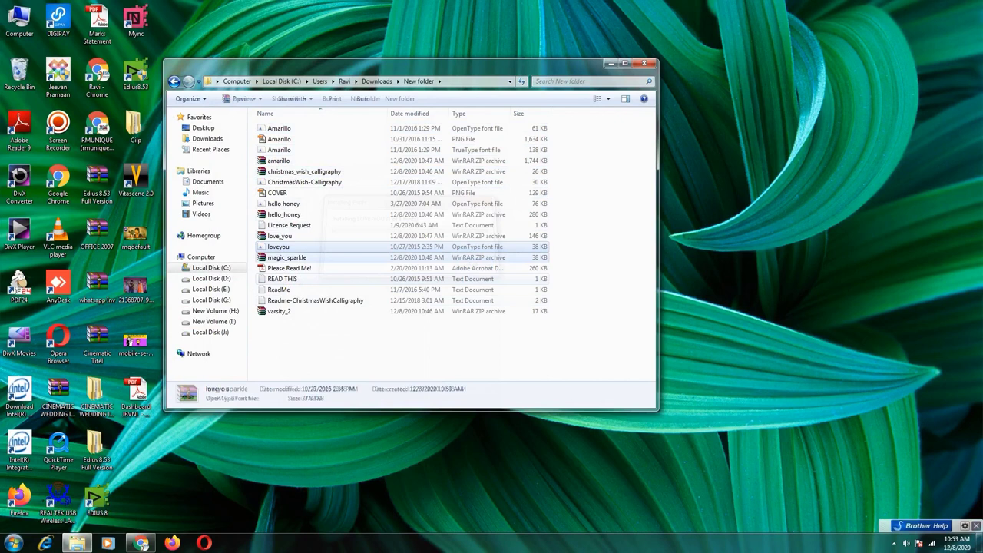
pyautogui.rightClick(295, 260)
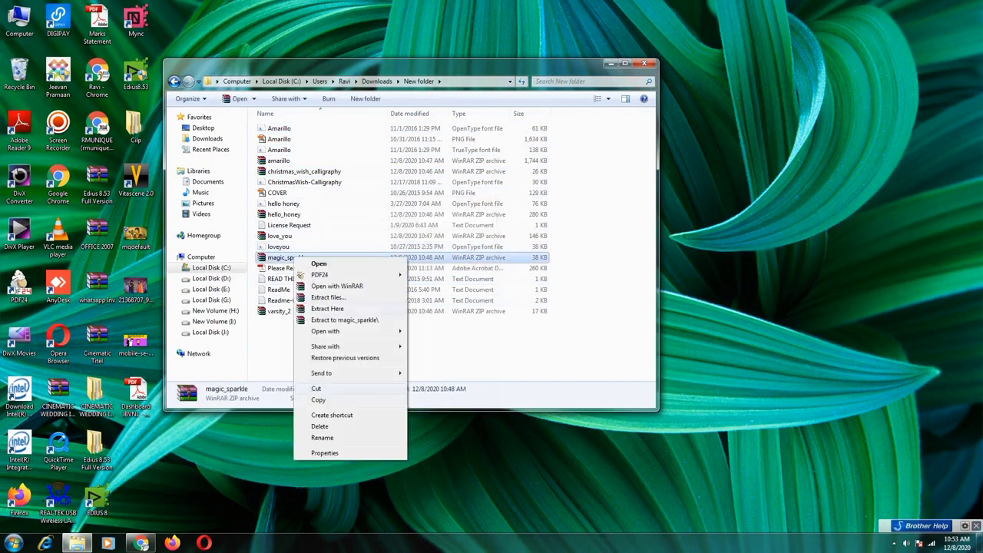
pyautogui.click(328, 309)
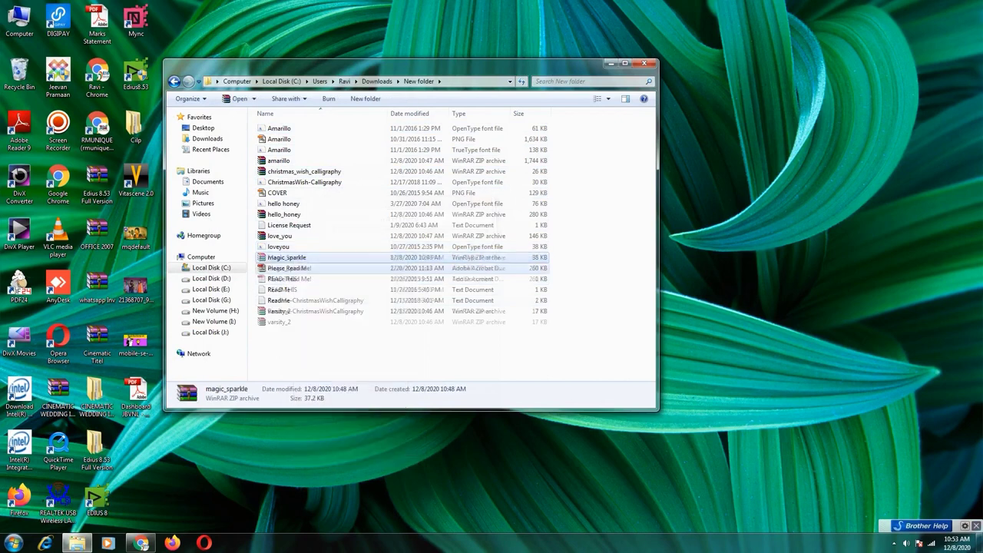
pyautogui.rightClick(291, 257)
pyautogui.click(316, 297)
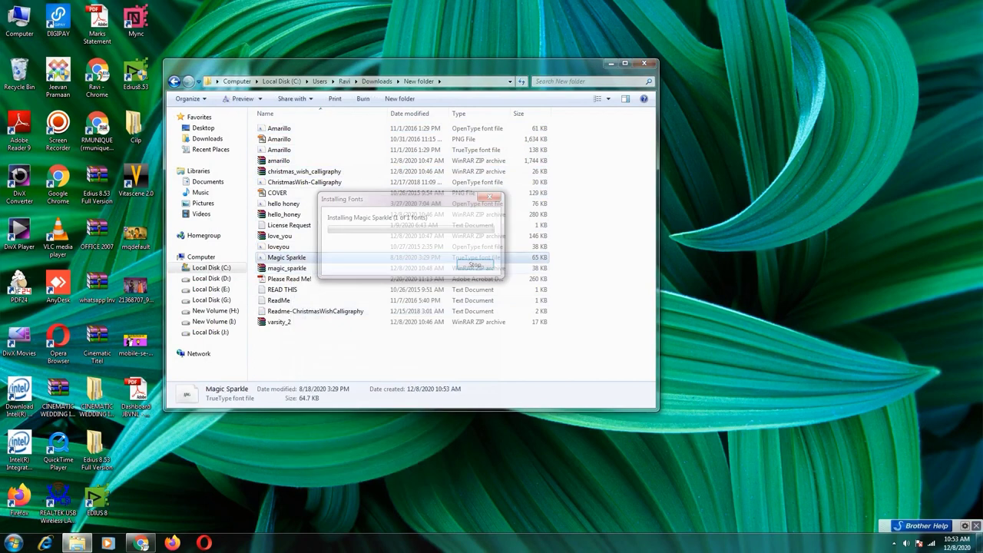
# Extract the varsity_2 archive inside New folder and install the varsity_regular TrueType font
pyautogui.rightClick(267, 323)
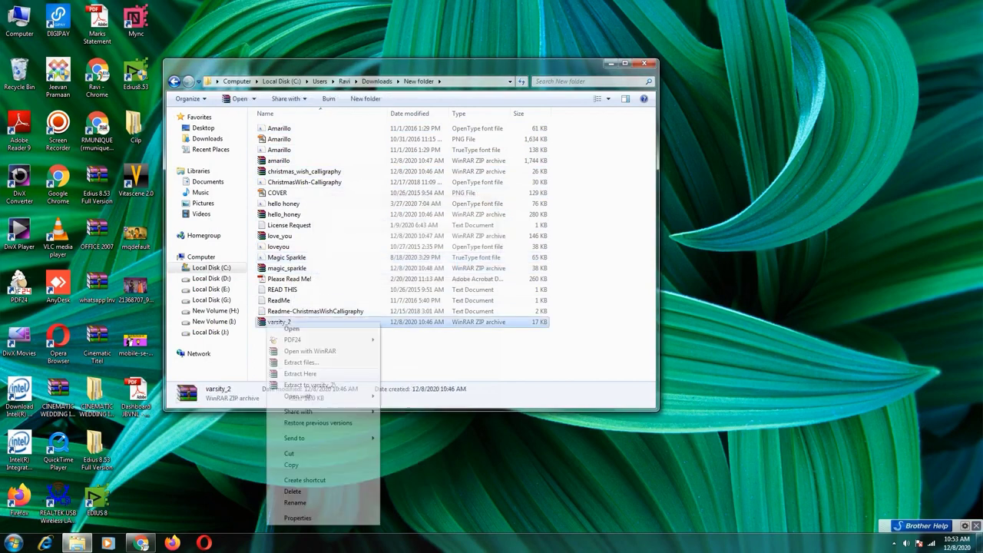
pyautogui.click(301, 374)
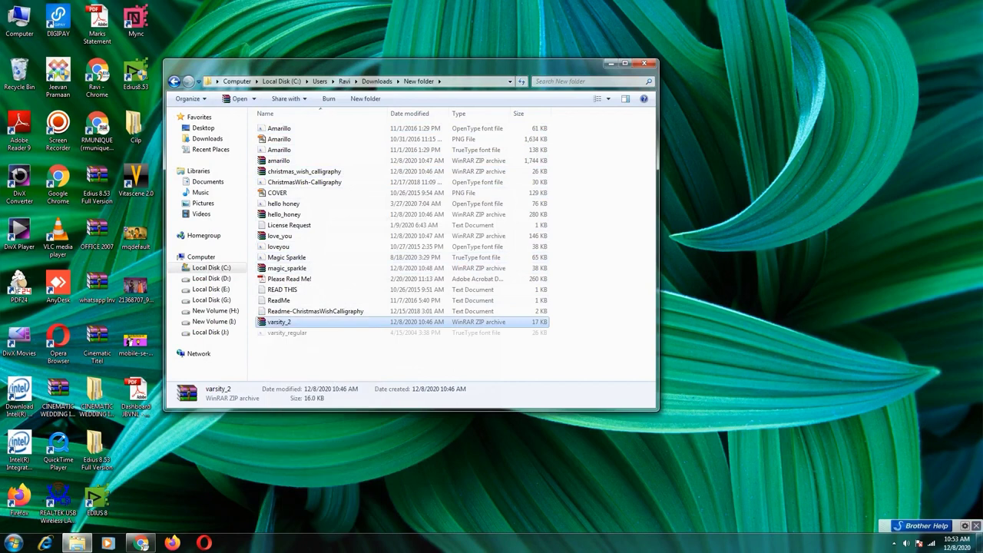
pyautogui.rightClick(286, 333)
pyautogui.rightClick(297, 332)
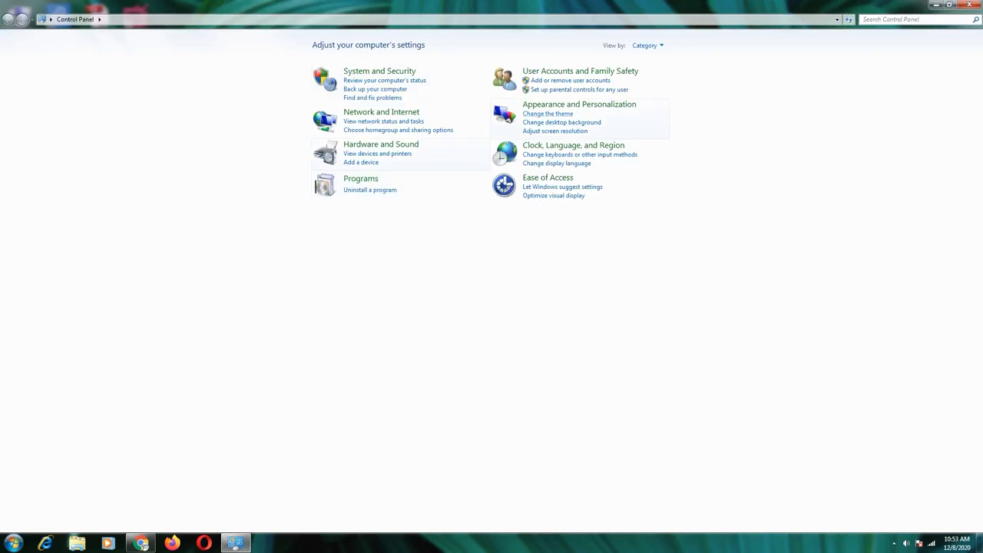
# Show the Control Panel items as large icons and look through the installed fonts in the Fonts folder
pyautogui.click(361, 179)
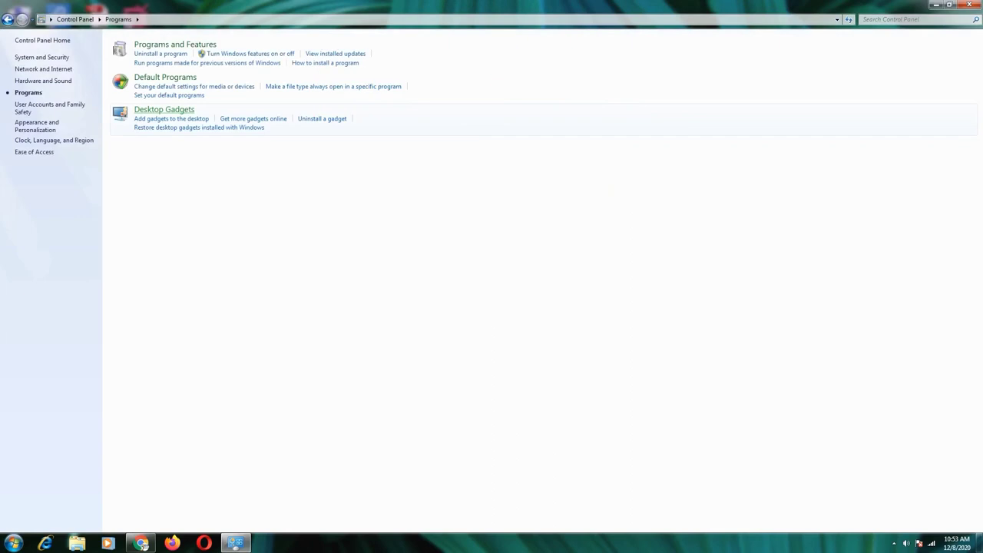
pyautogui.click(8, 19)
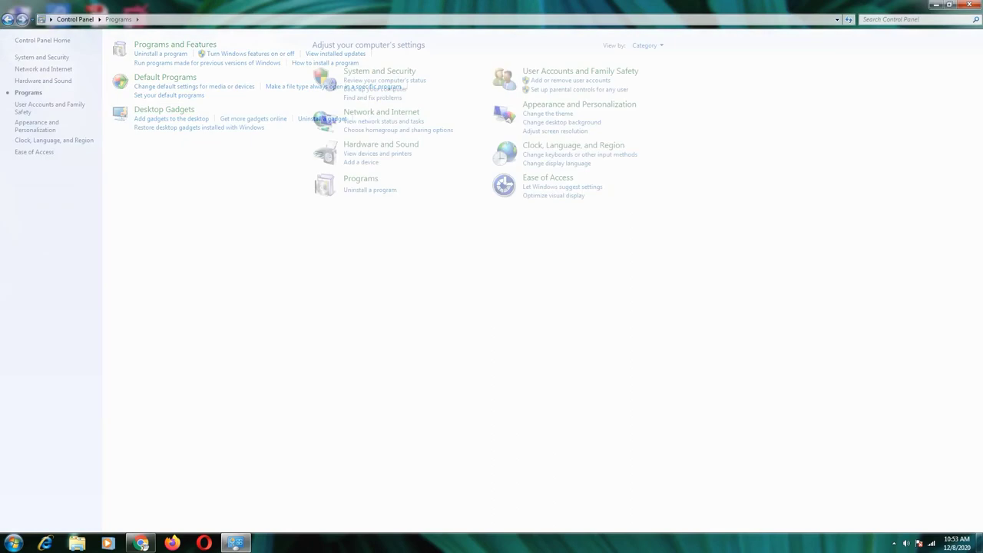
pyautogui.click(648, 46)
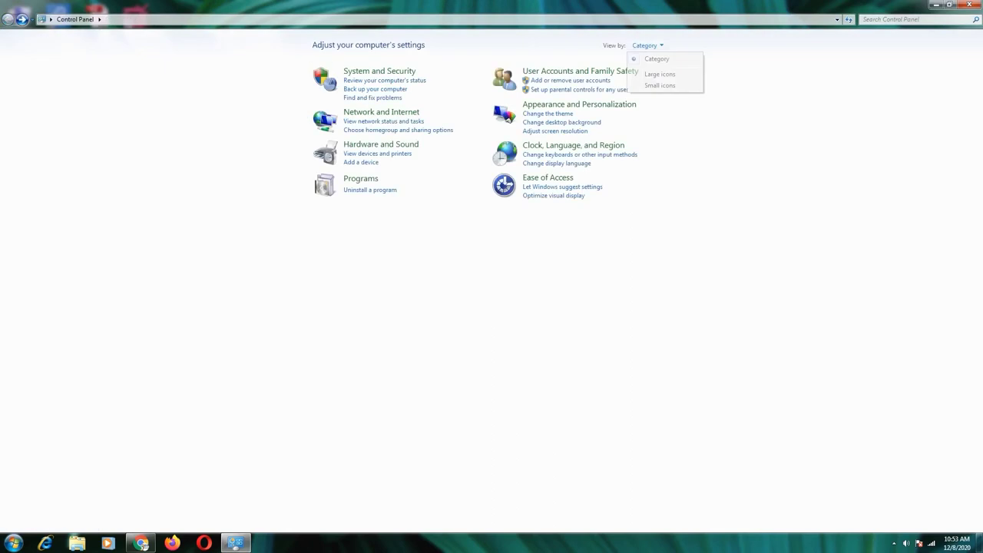
pyautogui.click(660, 75)
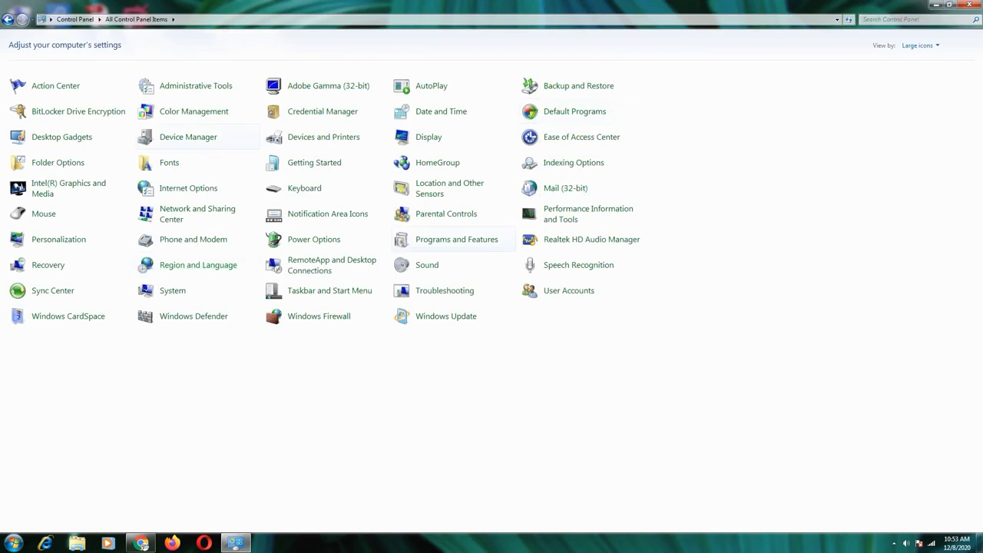
pyautogui.click(169, 162)
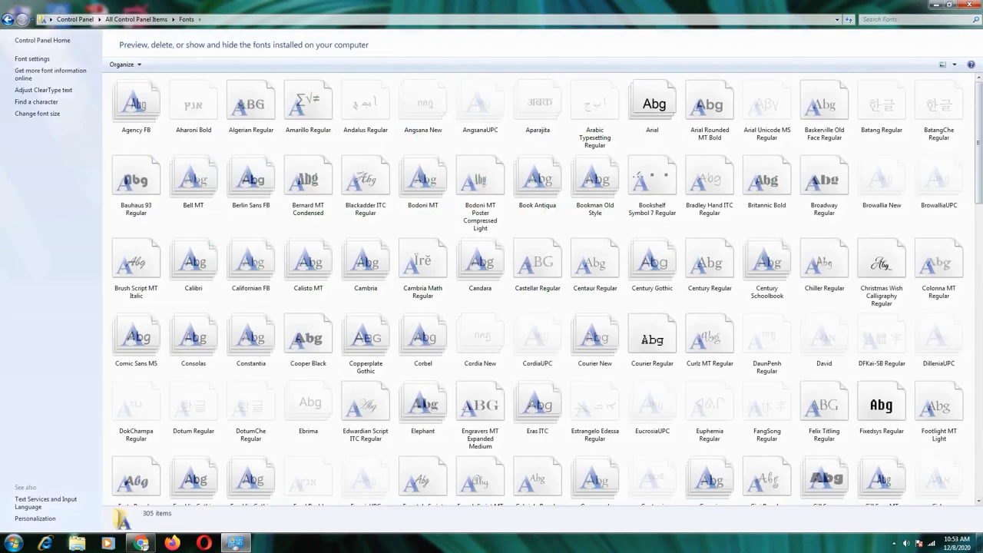
pyautogui.scroll(-3, 538, 288)
pyautogui.scroll(-3, 631, 143)
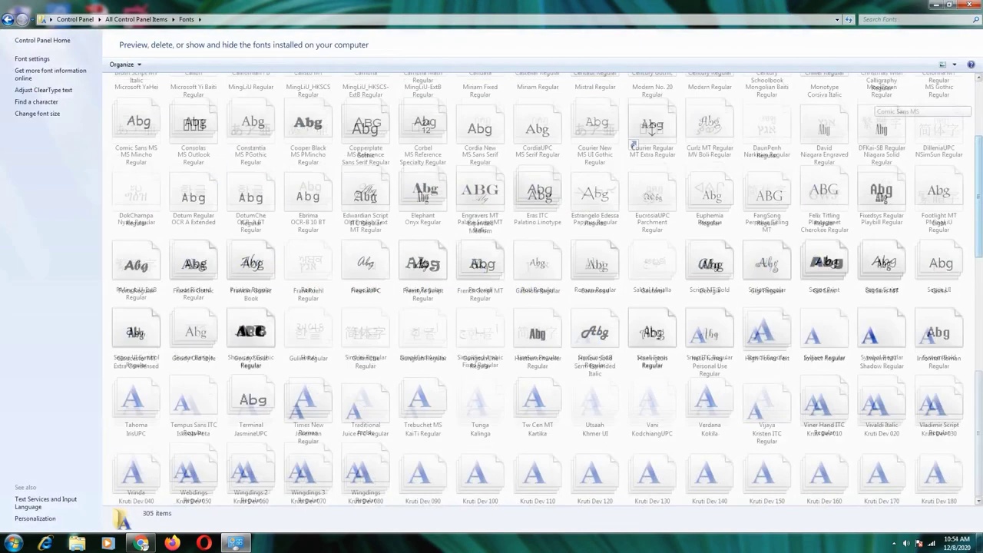
pyautogui.rightClick(515, 374)
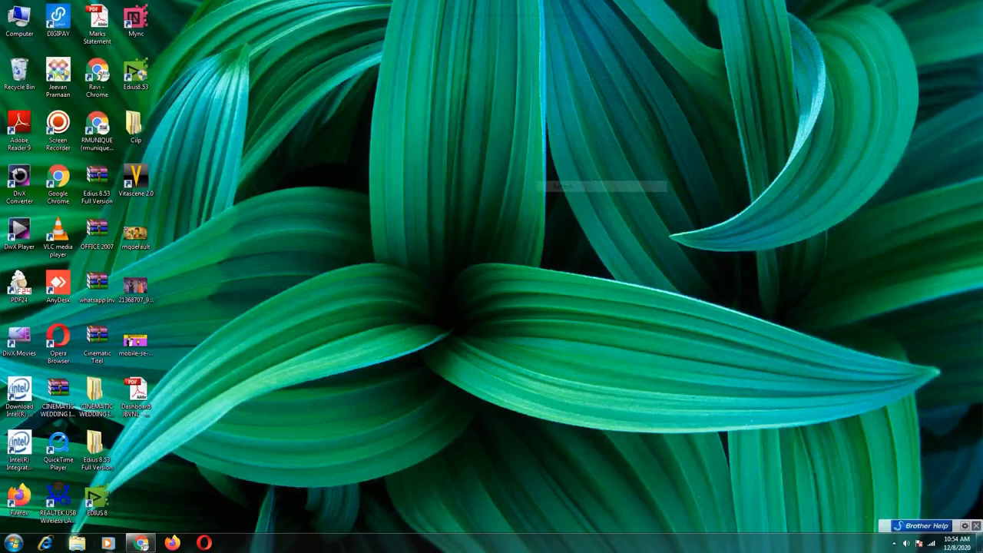
# Switch to Photoshop, create a new blank document and start a text layer with the text color F10452
pyautogui.press('super')
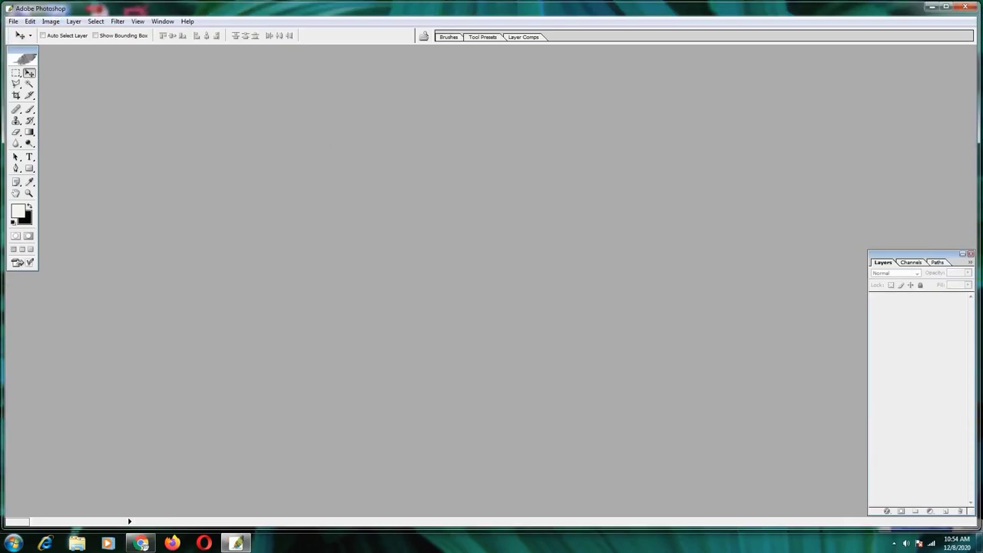
pyautogui.hotkey('ctrl', 'n')
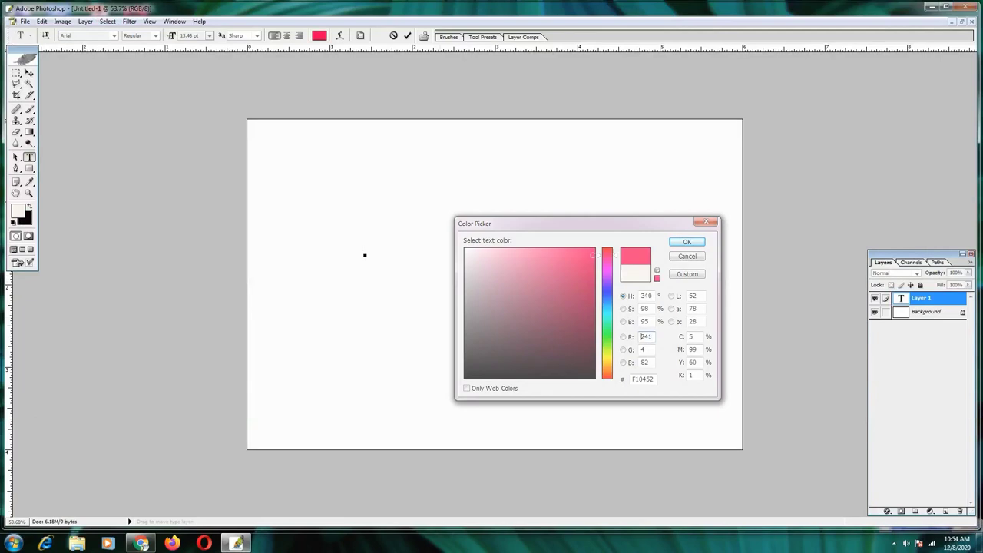
pyautogui.press('Return')
# Enter "All in One E" as the beginning of the text line on the canvas
pyautogui.write('A')
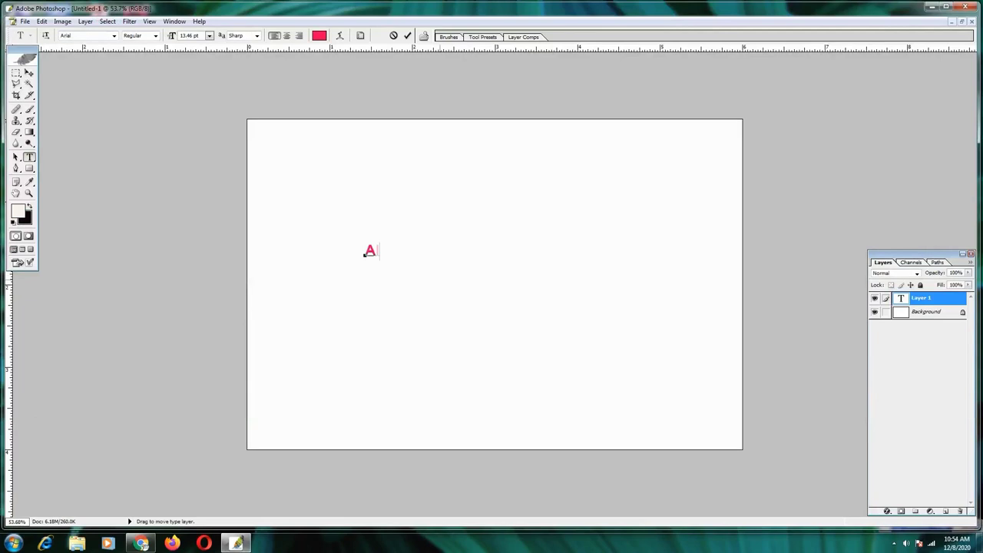
pyautogui.write('ll Z')
pyautogui.press('BackSpace')
pyautogui.write('In')
pyautogui.press('BackSpace')
pyautogui.write('n One E')
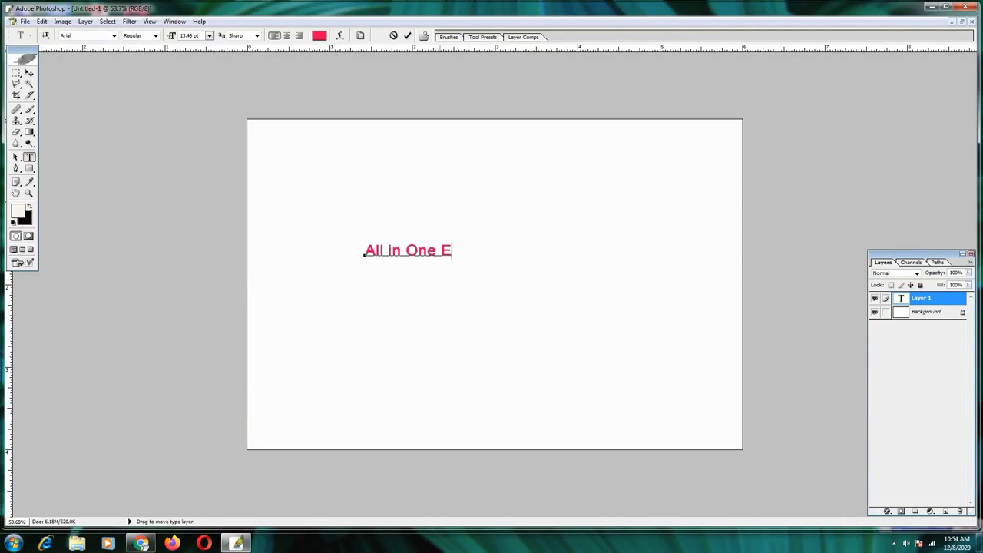
pyautogui.write('d')
pyautogui.write('u')
pyautogui.write('ct')
pyautogui.write('io')
pyautogui.write('n')
pyautogui.press('Left')
pyautogui.press('Left')
pyautogui.press('Left')
pyautogui.press('Left')
pyautogui.press('Left')
pyautogui.press('Delete')
pyautogui.press('Delete')
pyautogui.press('Delete')
pyautogui.press('Delete')
pyautogui.press('Delete')
pyautogui.press('BackSpace')
pyautogui.press('BackSpace')
pyautogui.write('di')
pyautogui.click(894, 542)
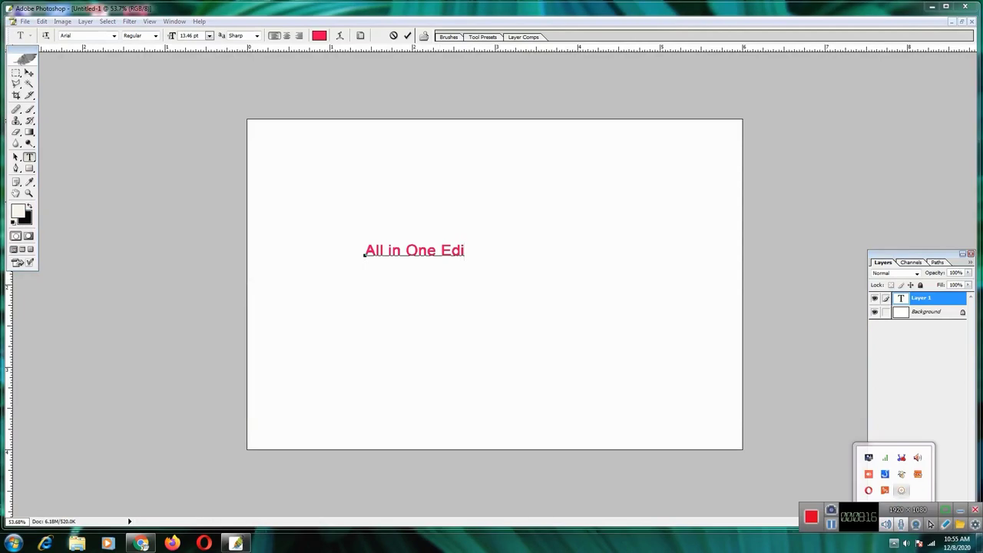
pyautogui.click(832, 524)
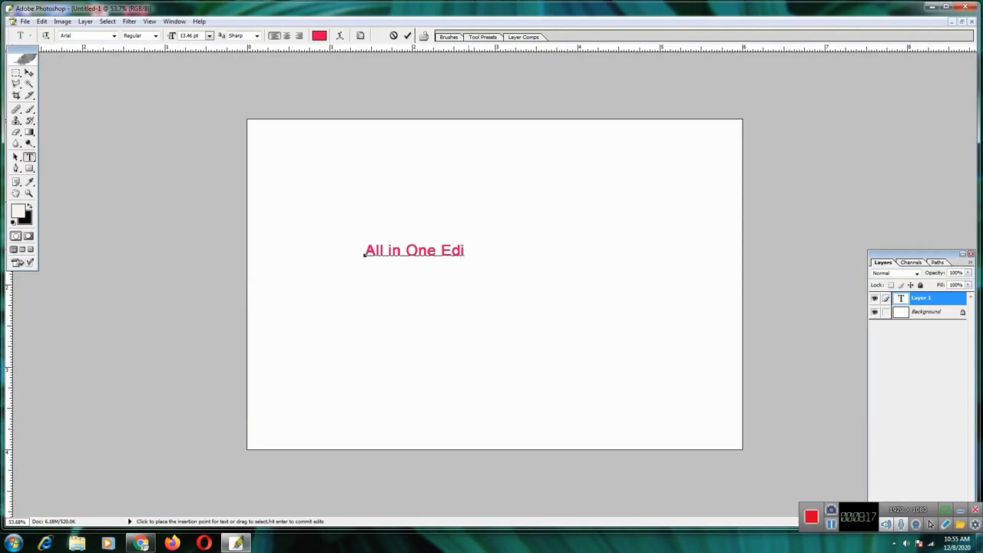
pyautogui.press('BackSpace')
pyautogui.press('BackSpace')
# Complete the text line as "All in One Education" and scale it up to about 182%
pyautogui.write('ducation')
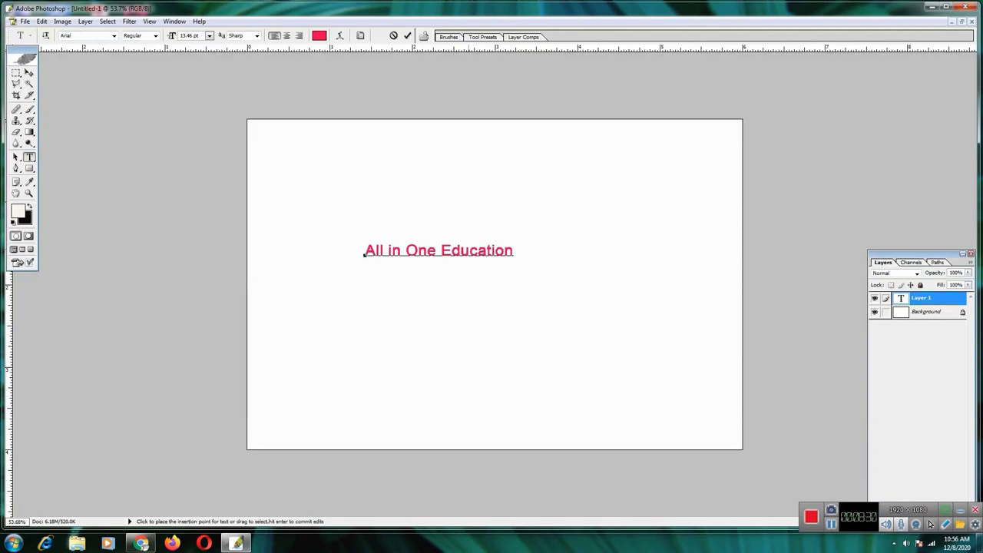
pyautogui.hotkey('ctrl', 'Return')
pyautogui.press('v')
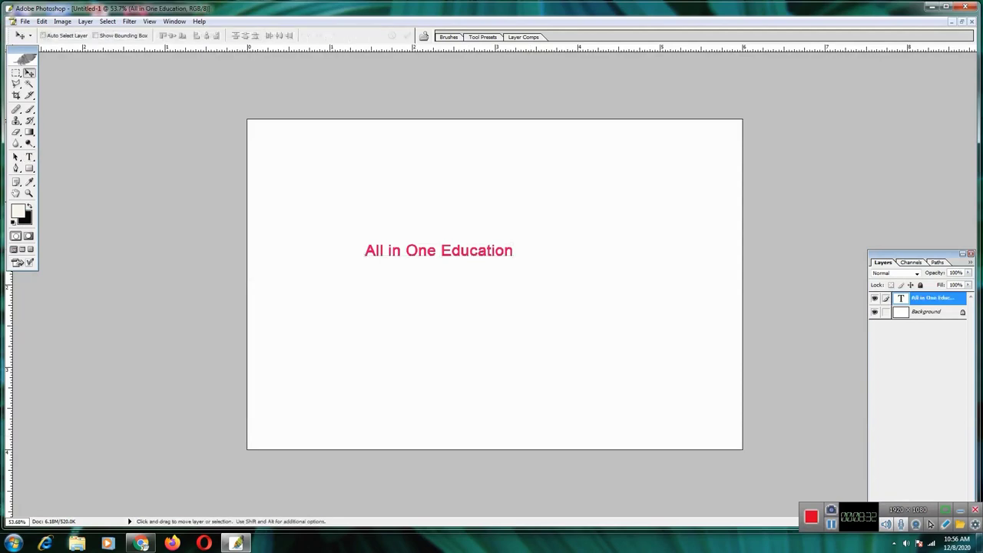
pyautogui.hotkey('ctrl', 't')
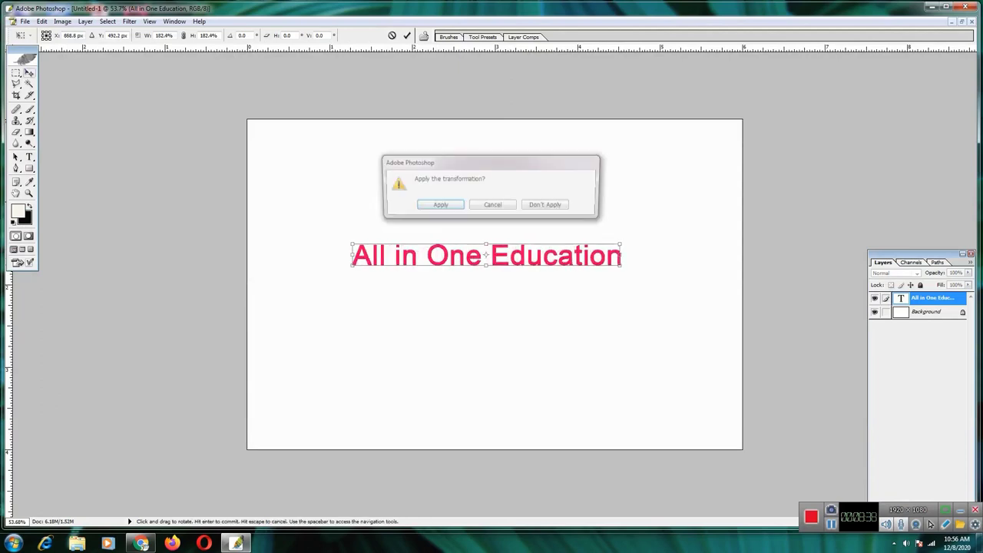
pyautogui.press('Return')
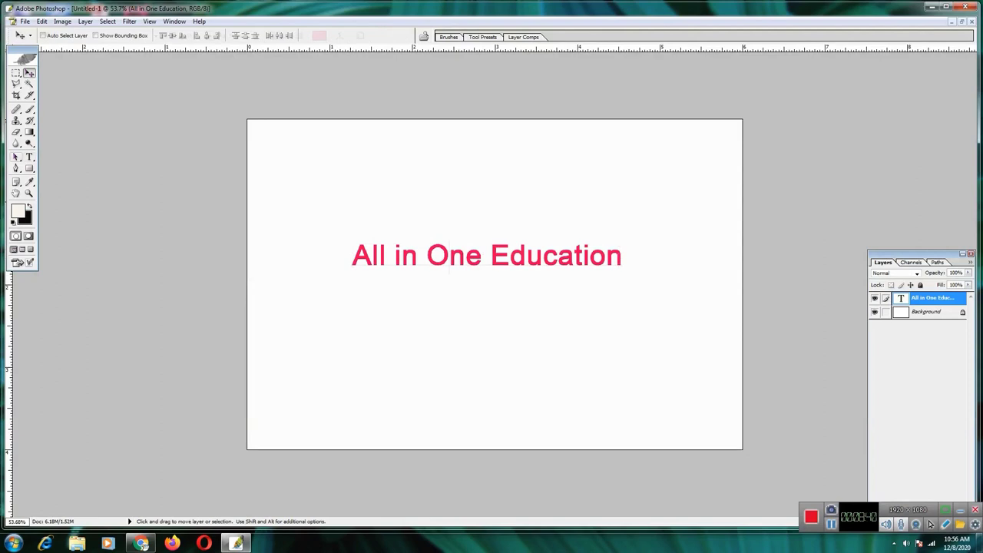
# Select the whole "All in One Education" text line and change its font to Bernard MT Condensed
pyautogui.click(29, 157)
pyautogui.click(449, 257)
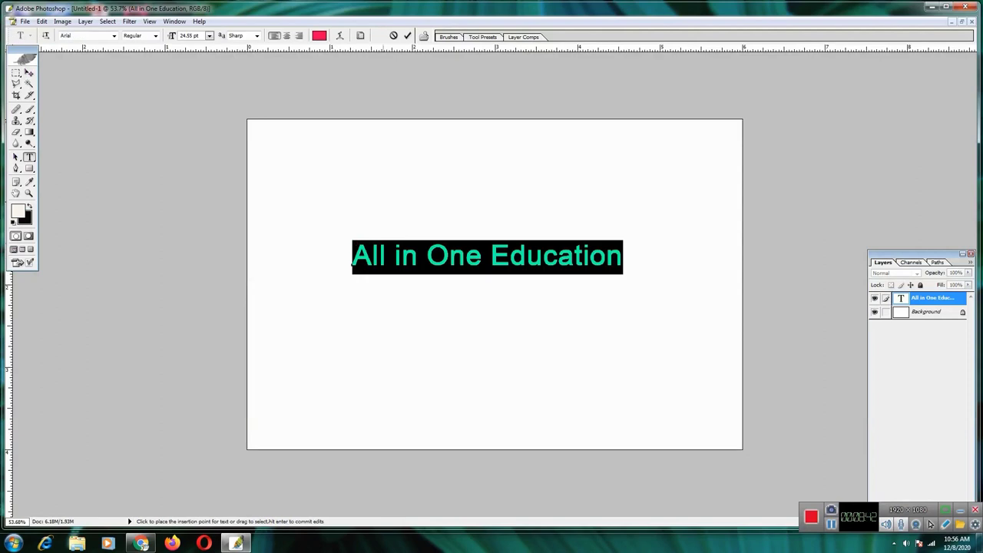
pyautogui.click(94, 35)
pyautogui.press('Down')
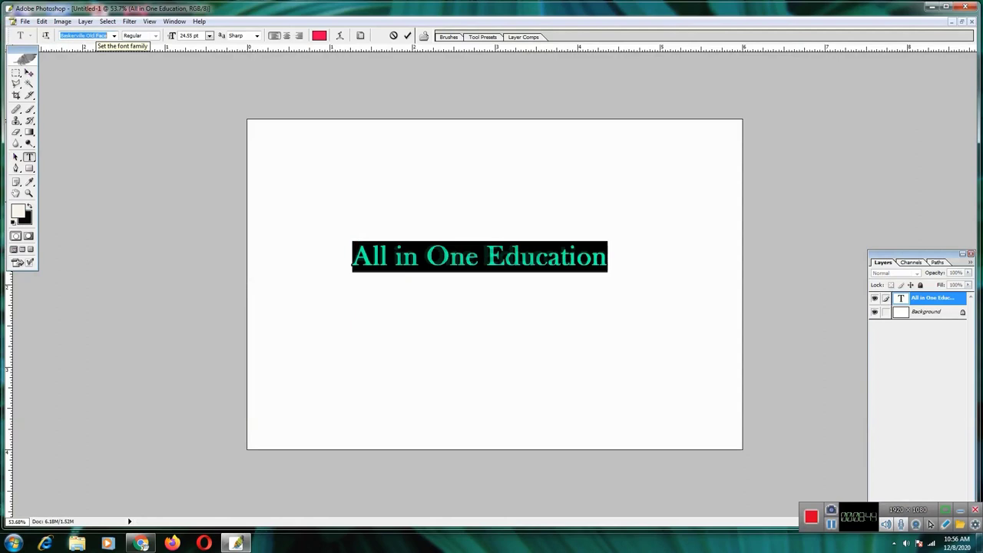
pyautogui.press('Down')
pyautogui.press('Down')
pyautogui.press('Down')
pyautogui.write('n')
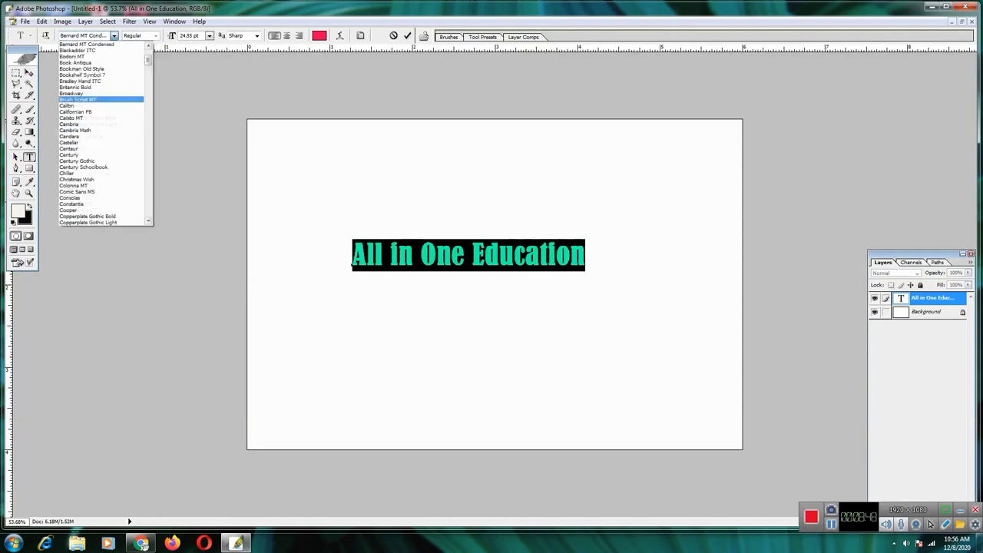
# Look through the list of available fonts to its lower part and back to the beginning
pyautogui.scroll(-5, 104, 134)
pyautogui.scroll(-9, 104, 135)
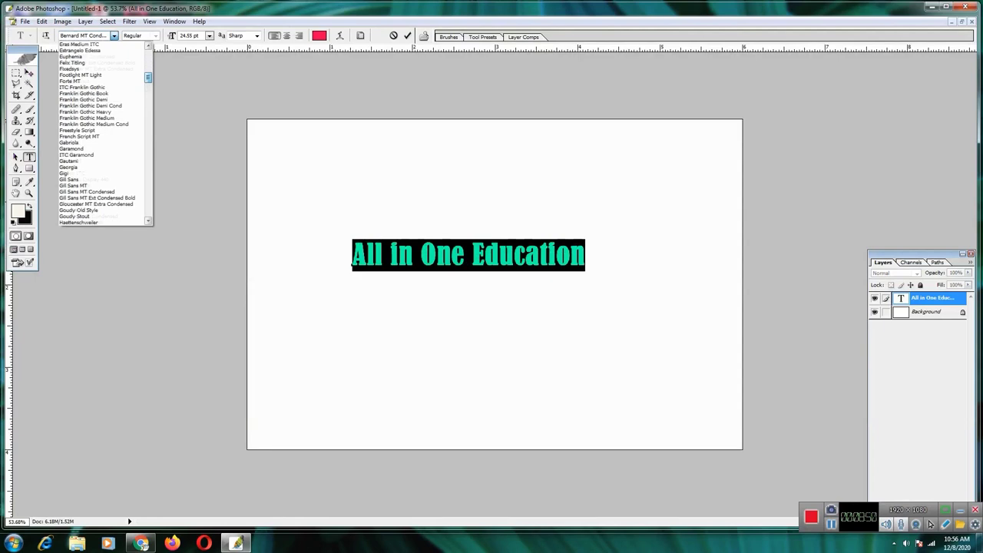
pyautogui.scroll(-7, 103, 134)
pyautogui.scroll(-6, 104, 135)
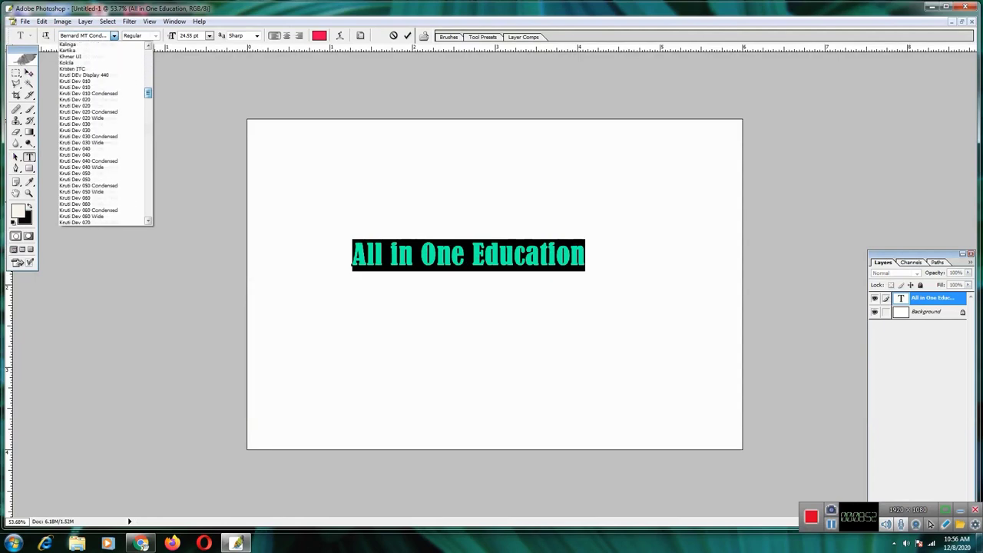
pyautogui.scroll(-20, 103, 134)
pyautogui.scroll(-20, 103, 135)
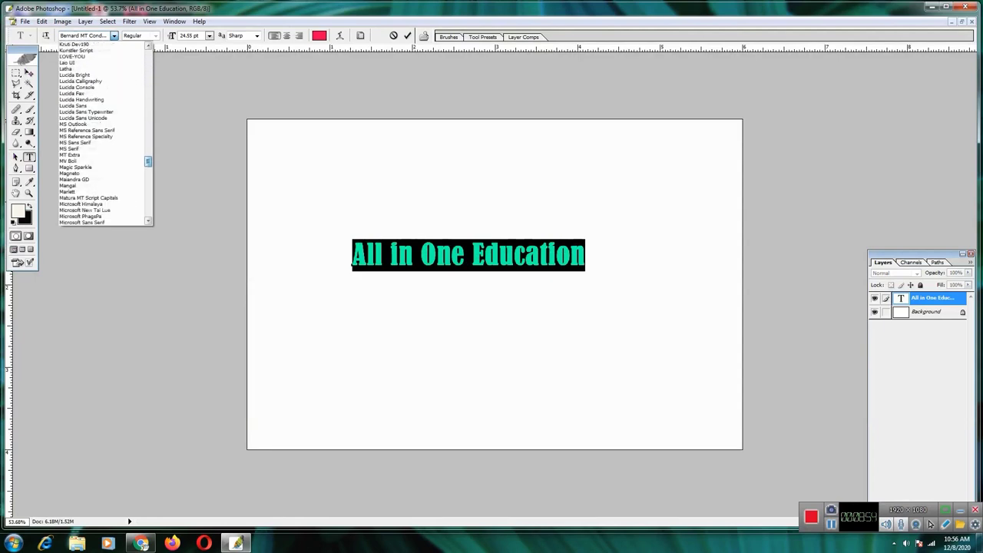
pyautogui.scroll(-5, 104, 135)
pyautogui.scroll(-9, 104, 135)
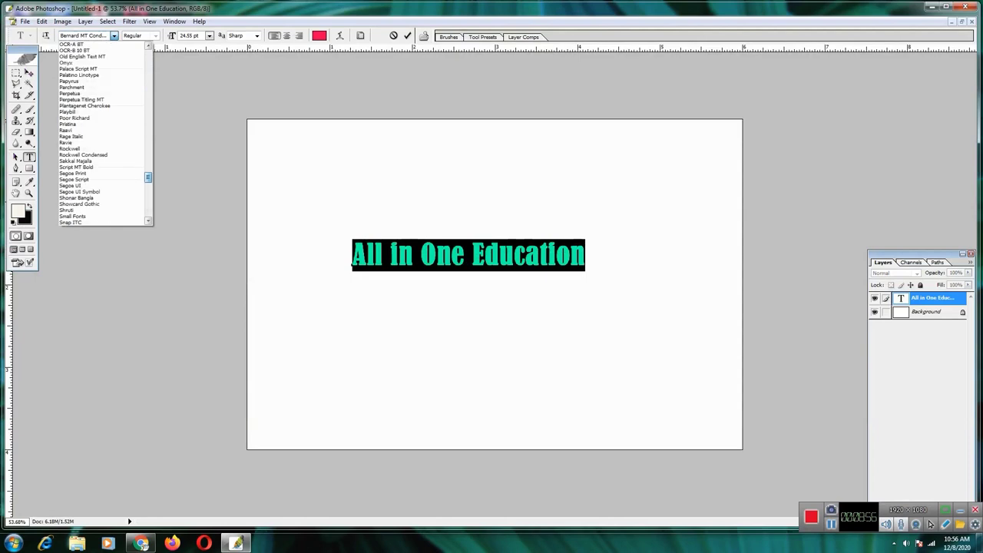
pyautogui.scroll(-20, 103, 135)
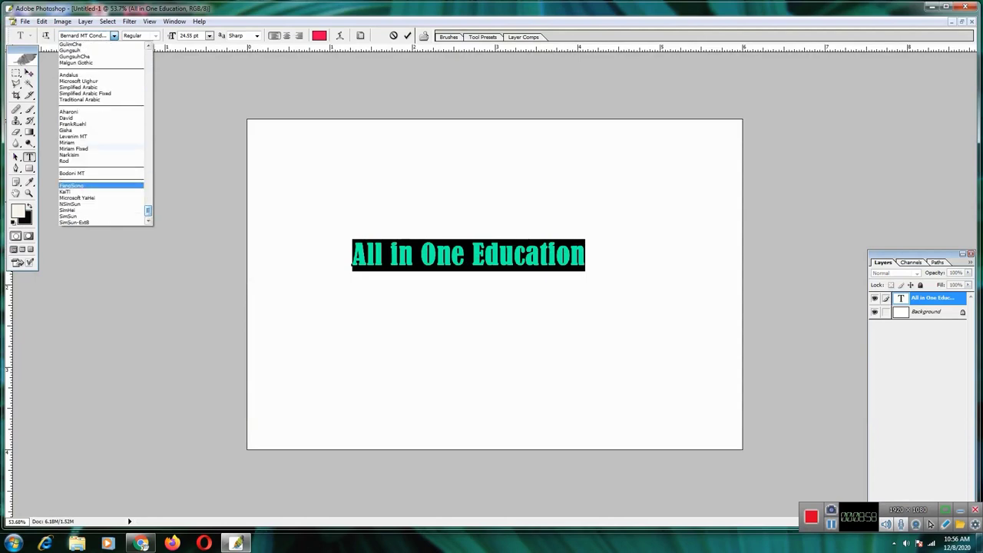
pyautogui.scroll(1, 101, 147)
pyautogui.scroll(7, 104, 135)
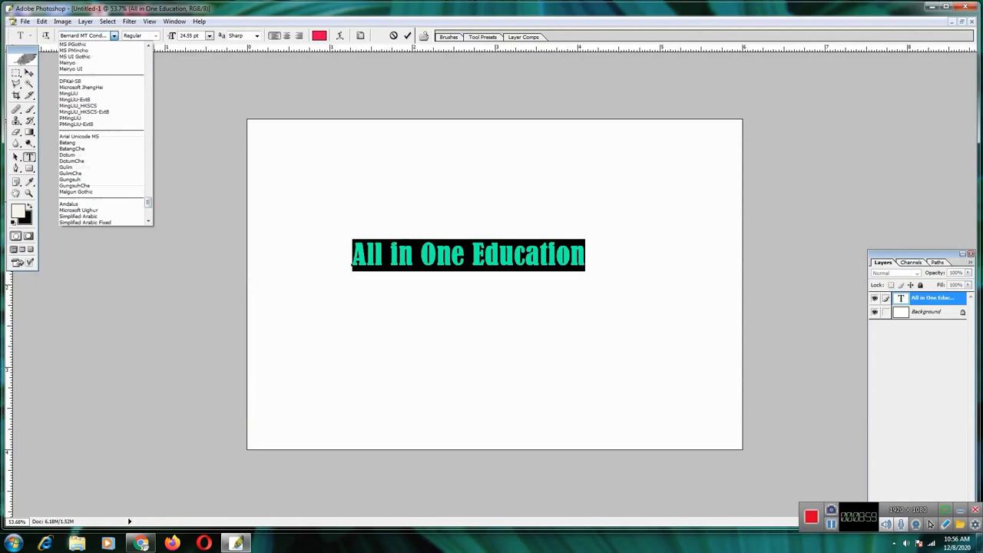
pyautogui.scroll(6, 104, 134)
pyautogui.scroll(5, 104, 135)
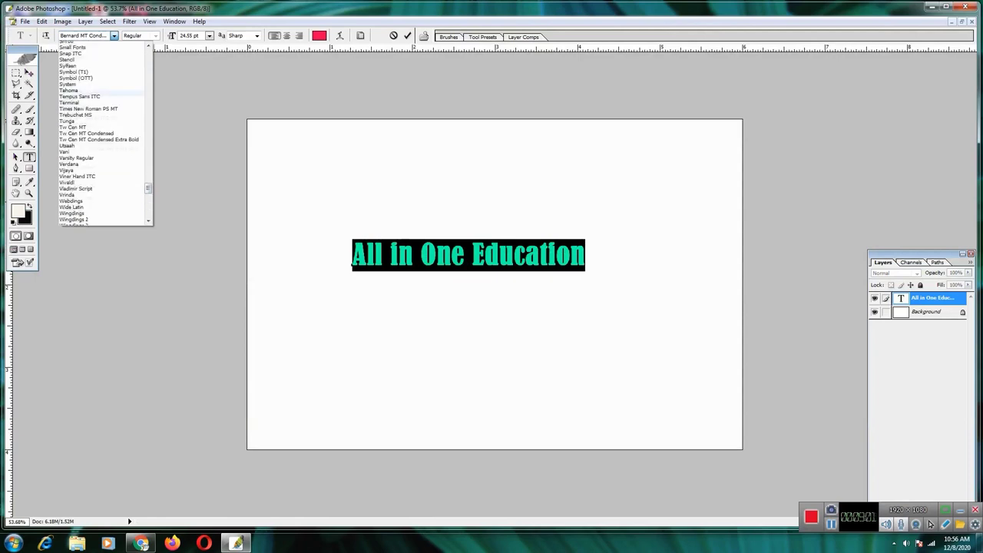
pyautogui.scroll(1, 100, 93)
pyautogui.scroll(7, 104, 135)
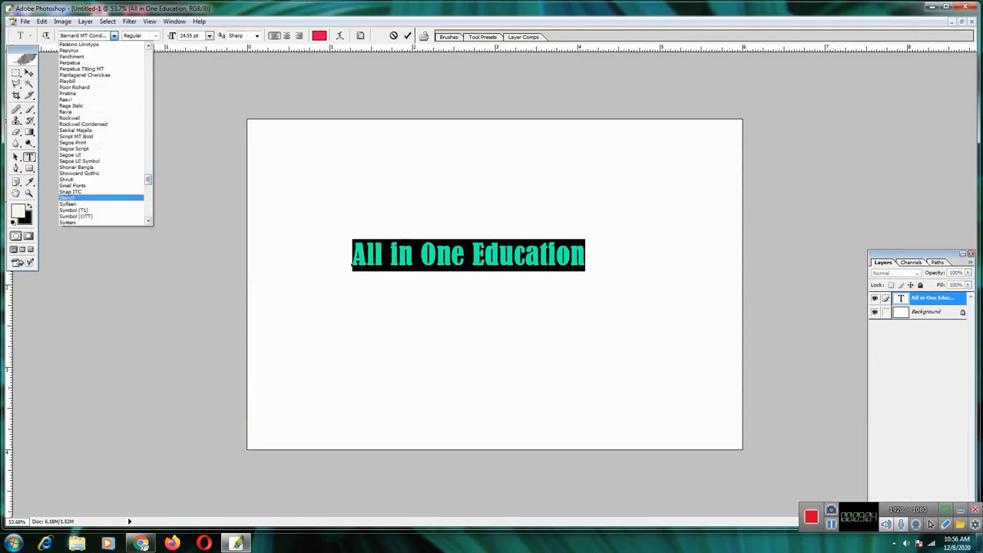
pyautogui.scroll(15, 104, 134)
# Try successive fonts on the selected "All in One Education" text, from Agency FB through Christmas Wish and French Script MT to beyond High Tower Text
pyautogui.click(72, 44)
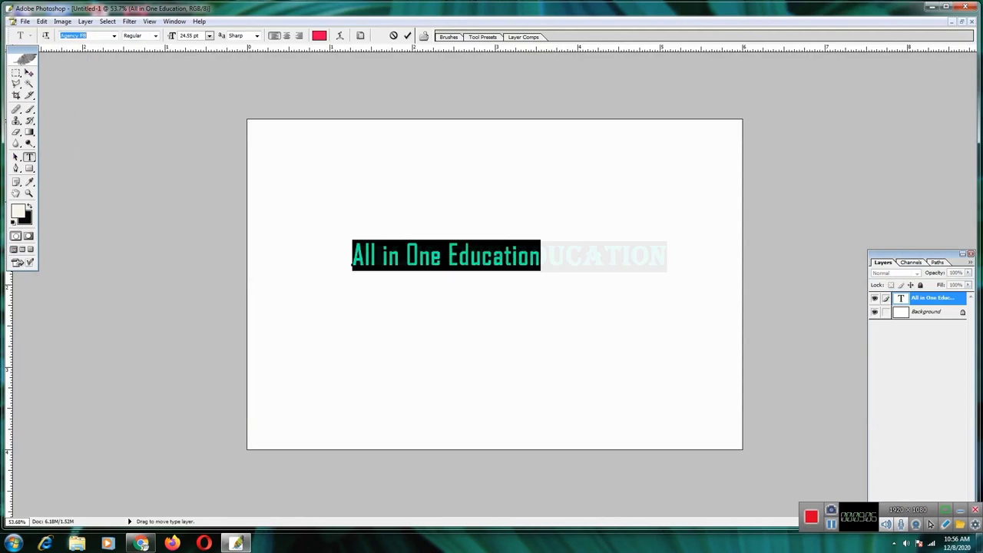
pyautogui.press('Down')
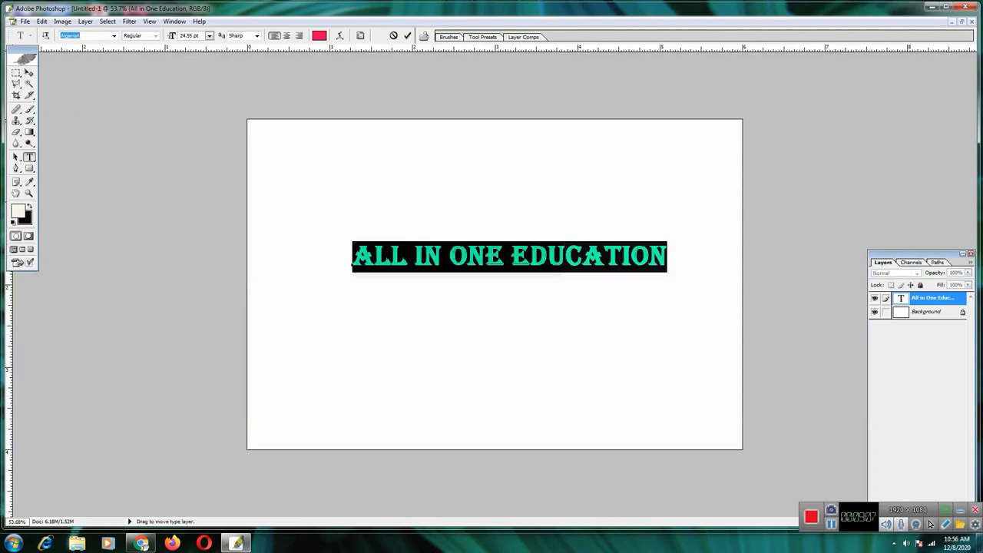
pyautogui.press('Down')
pyautogui.press('Down')
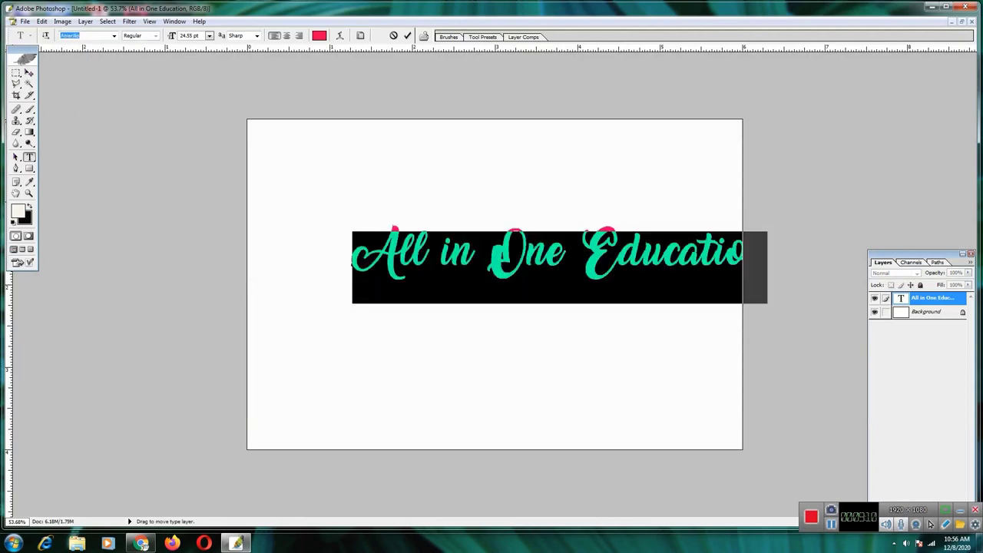
pyautogui.press('Down')
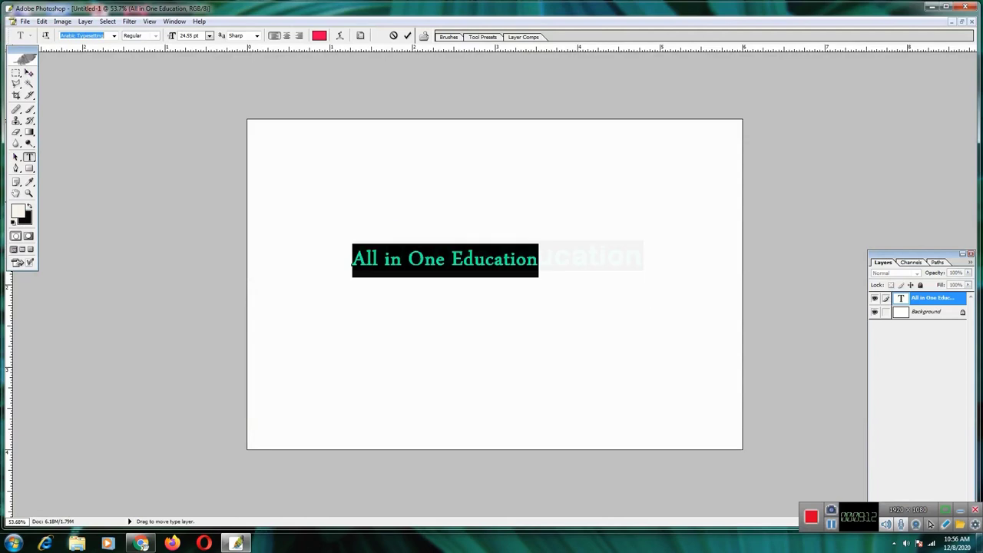
pyautogui.press('Down')
pyautogui.press('Down')
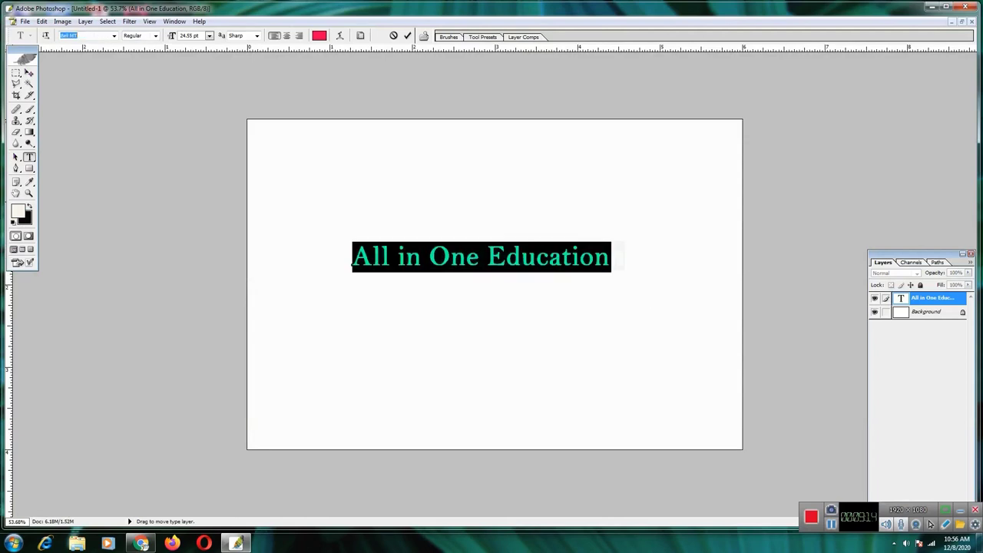
pyautogui.press('Down')
pyautogui.press('Down')
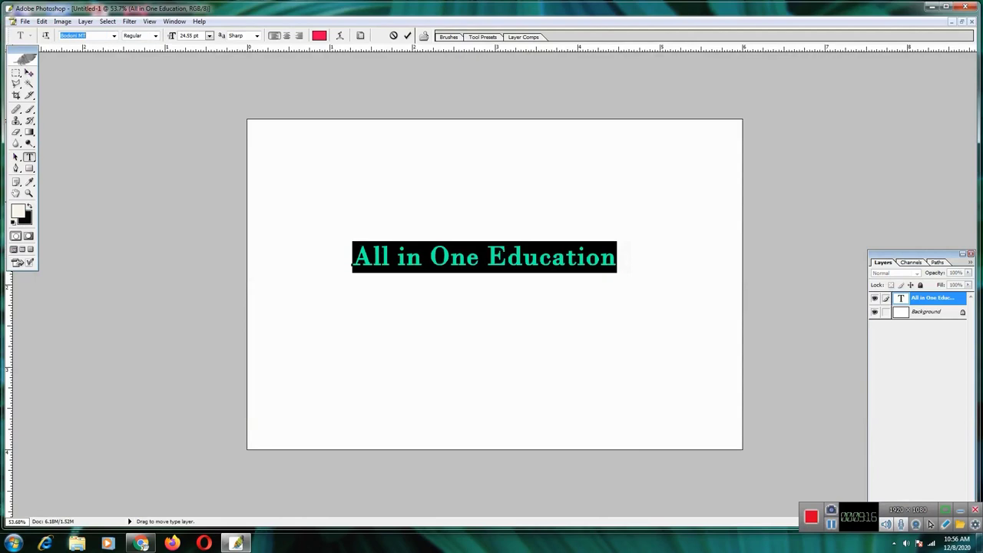
pyautogui.press('Down')
pyautogui.press('Down')
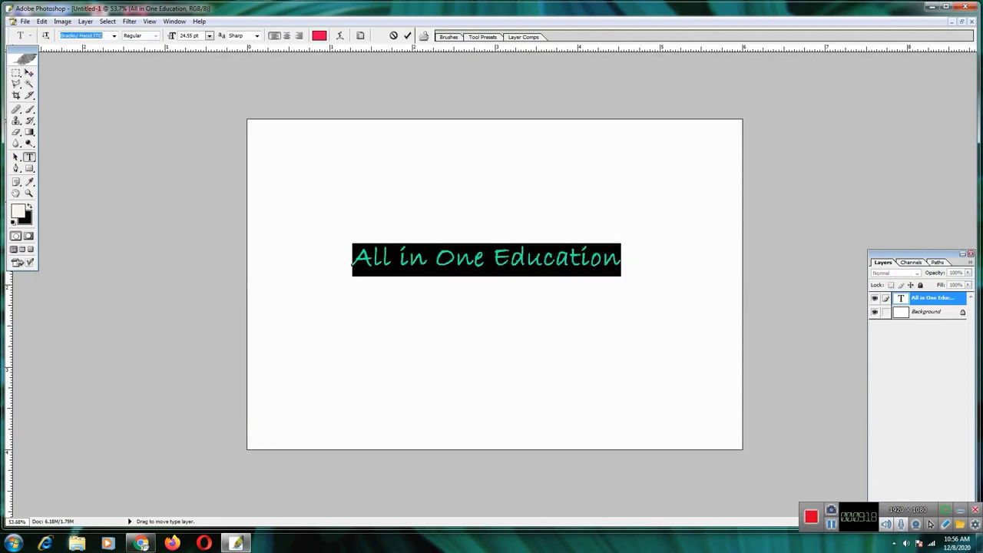
pyautogui.press('Down')
pyautogui.press('Down')
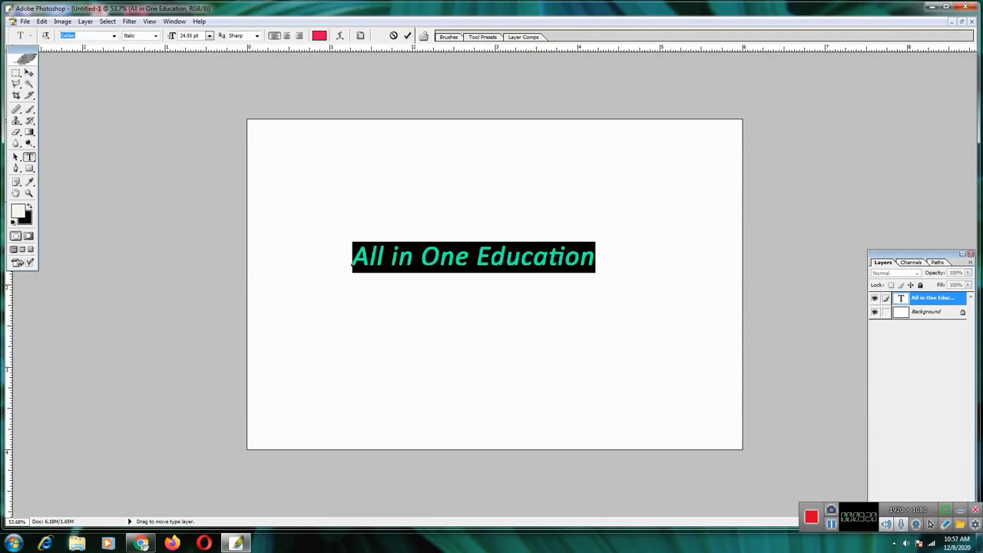
pyautogui.press('Down')
pyautogui.press('Down')
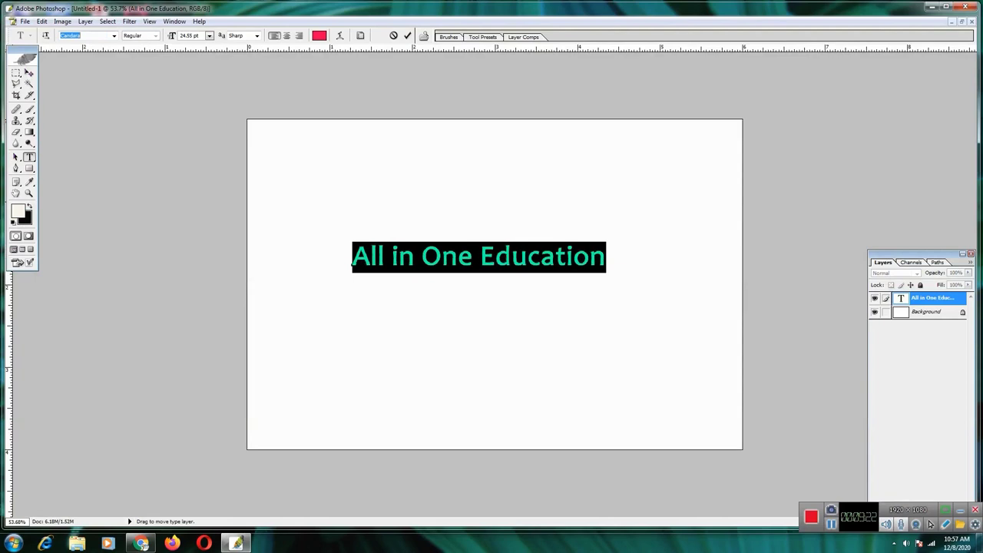
pyautogui.press('Down')
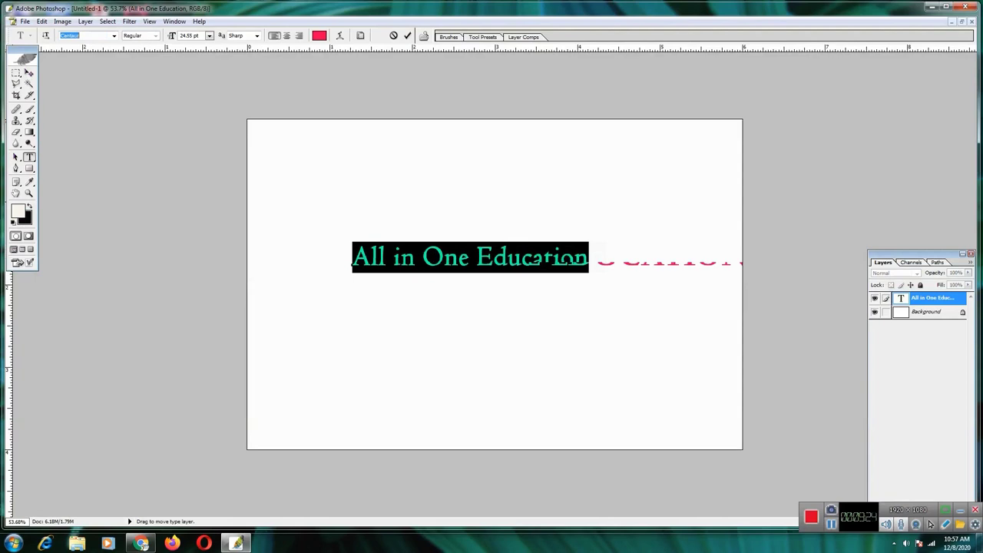
pyautogui.press('Down')
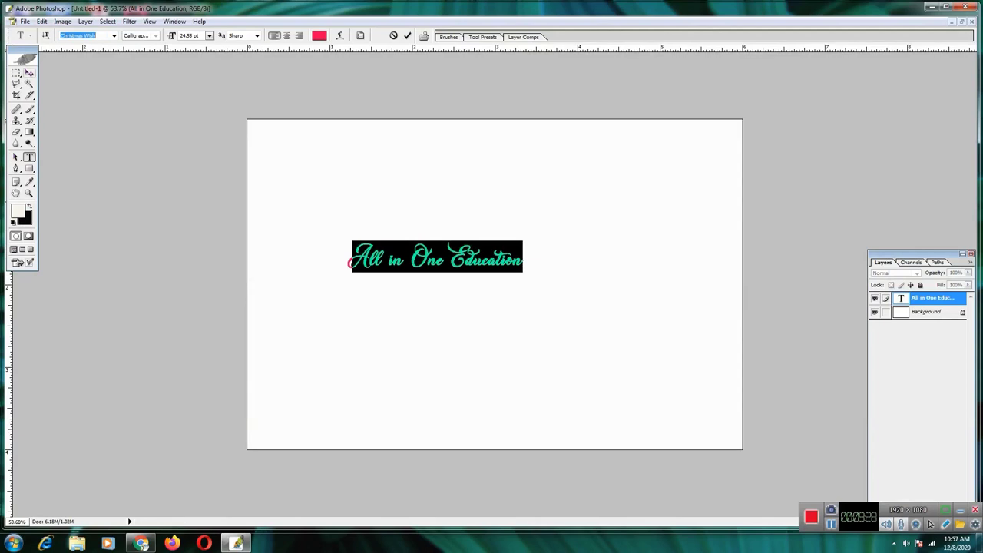
pyautogui.press('Down')
pyautogui.press('Down')
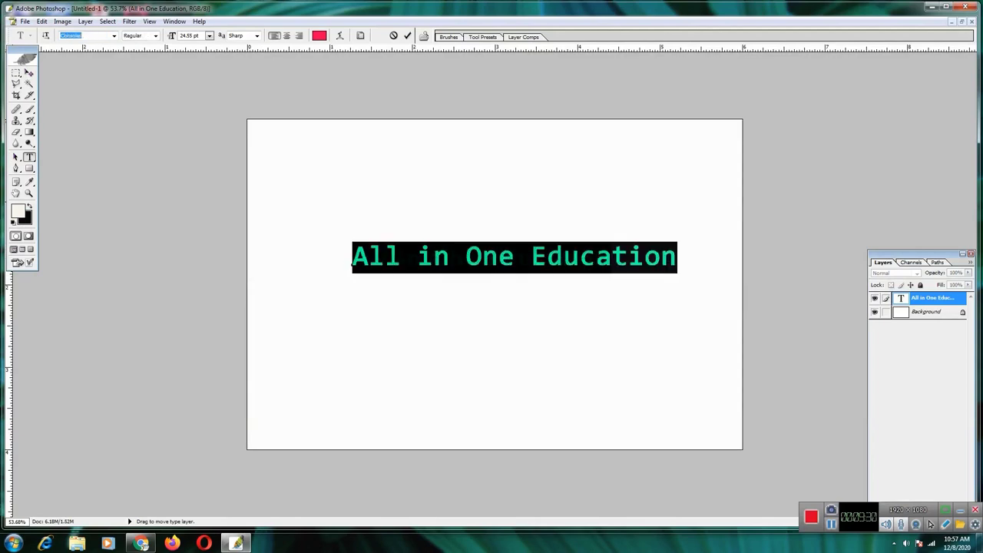
pyautogui.press('Down')
pyautogui.press('Down')
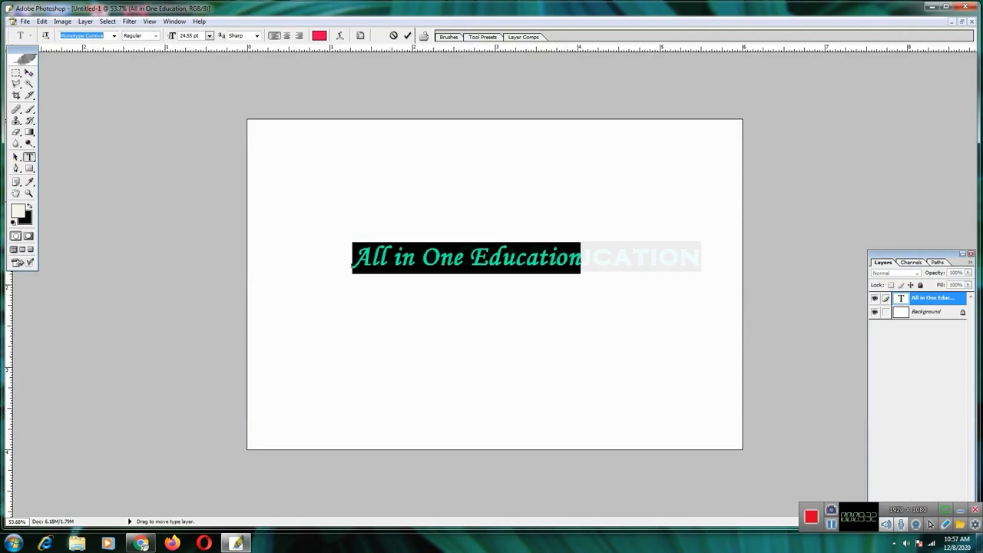
pyautogui.press('Down')
pyautogui.press('Down')
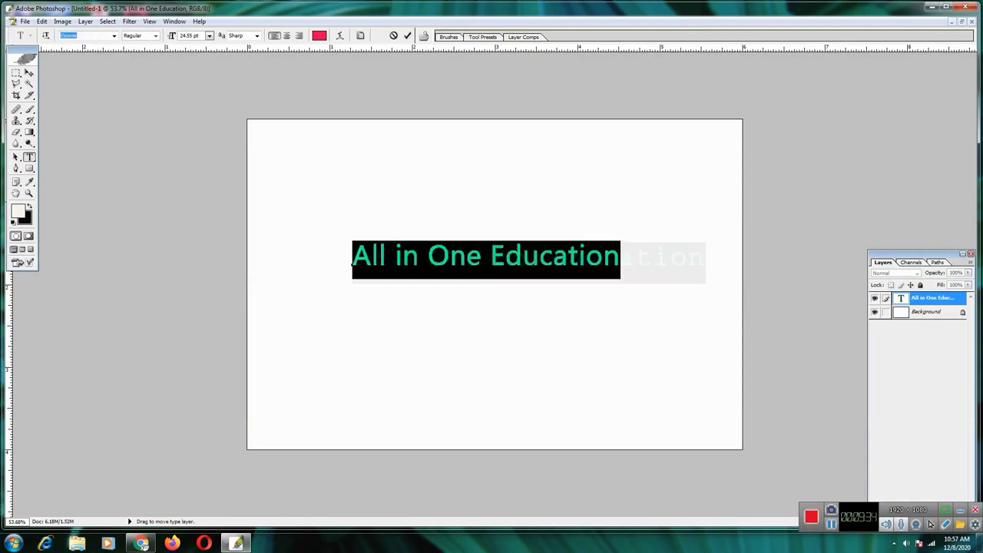
pyautogui.press('Down')
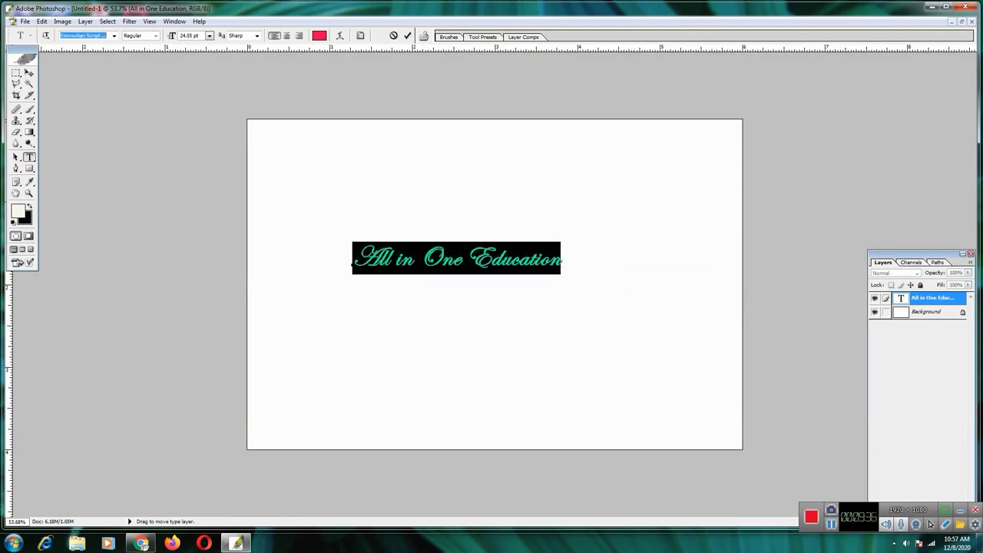
pyautogui.press('Down')
pyautogui.press('Down')
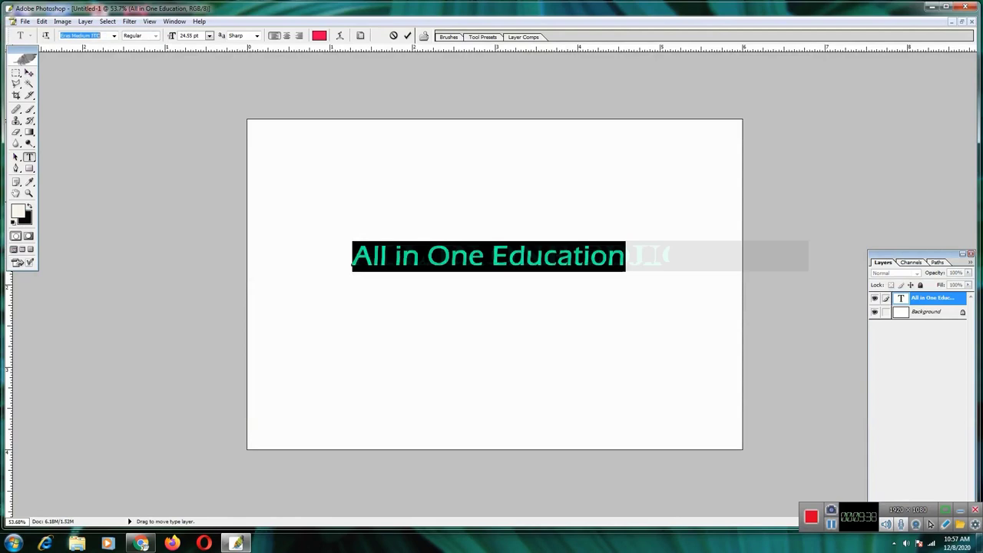
pyautogui.press('Down')
pyautogui.press('Down')
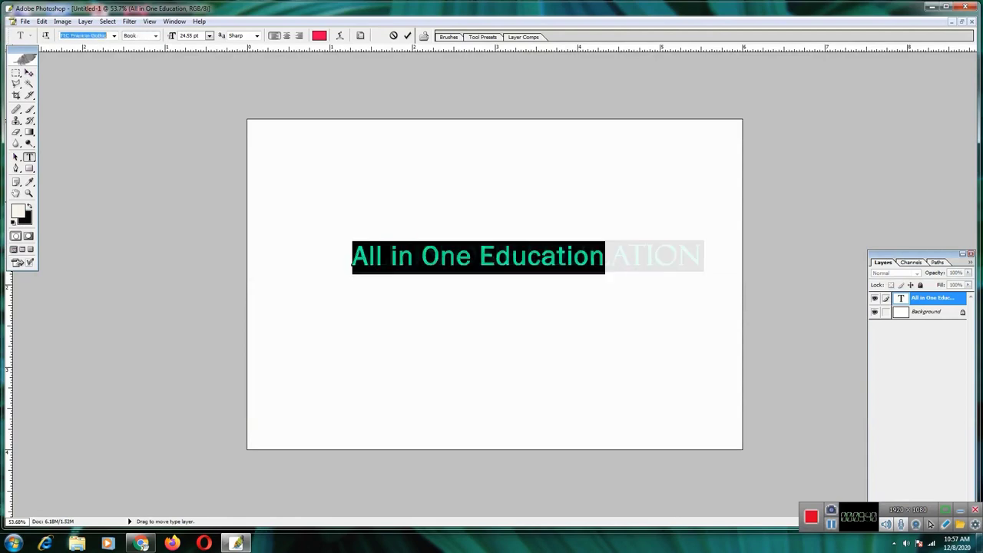
pyautogui.press('Down')
pyautogui.press('Up')
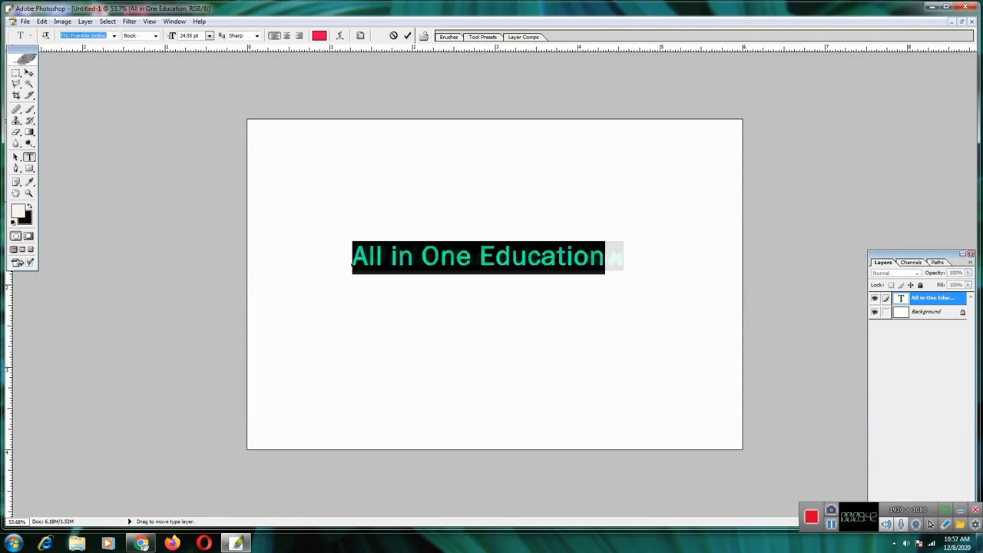
pyautogui.press('Up')
pyautogui.press('Up')
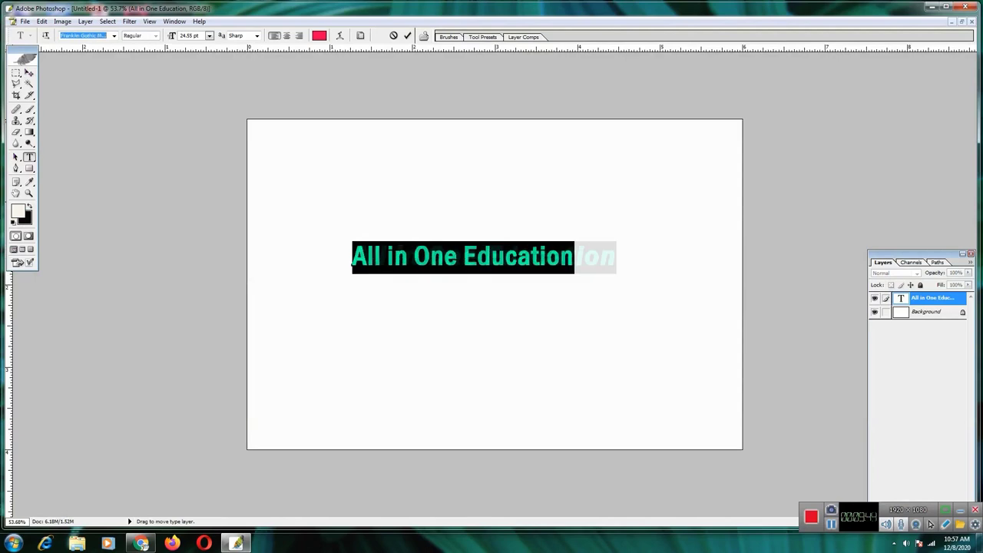
pyautogui.press('Down')
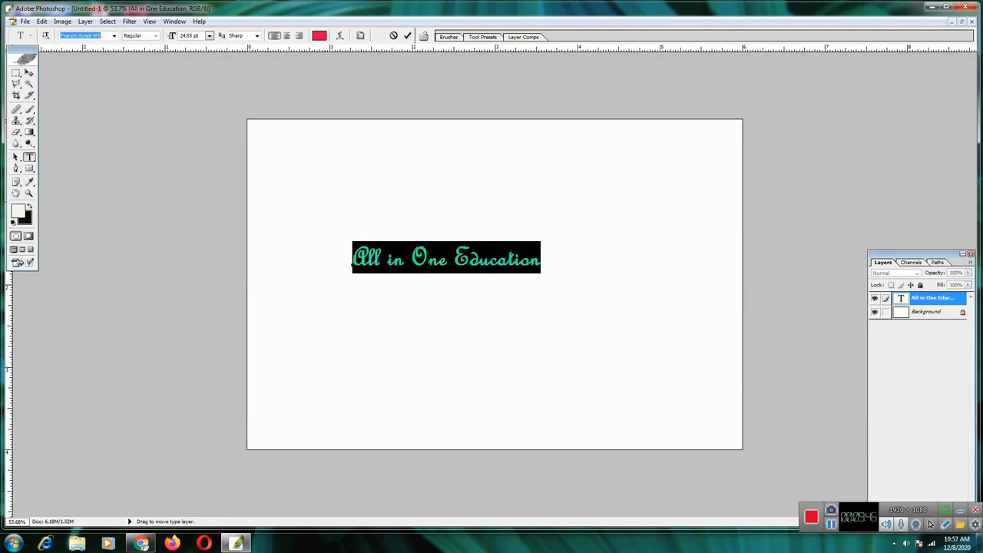
pyautogui.press('Down')
pyautogui.press('Down')
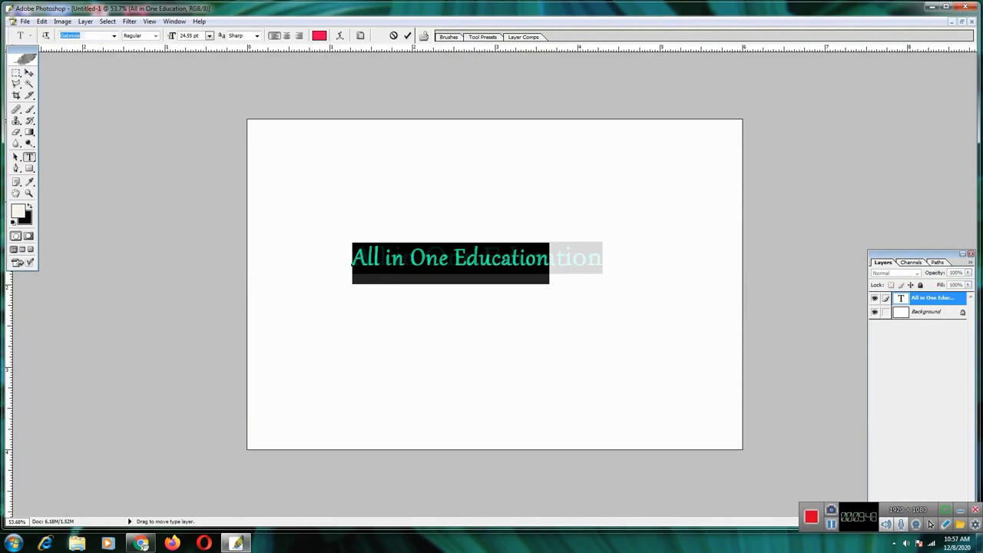
pyautogui.press('Down')
pyautogui.press('Down')
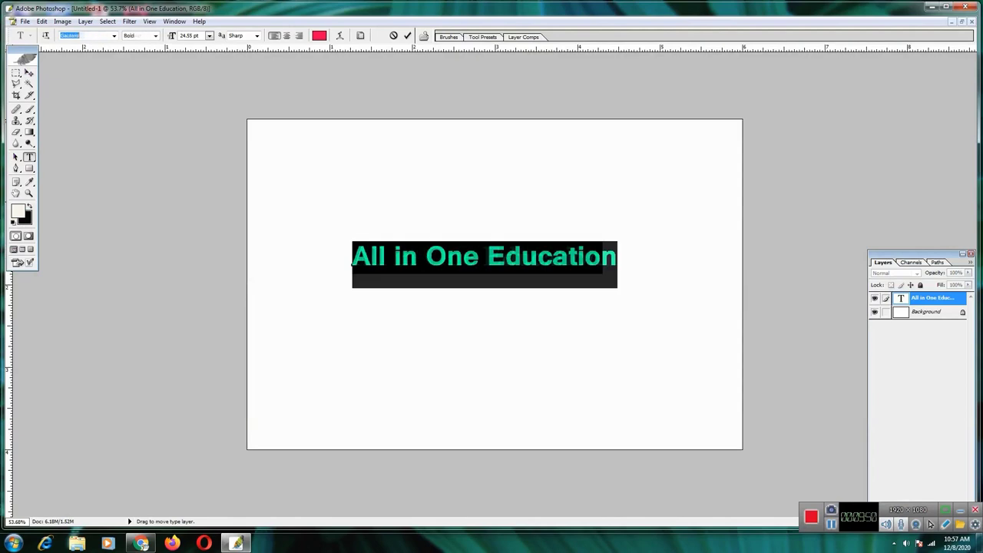
pyautogui.press('Down')
pyautogui.press('Down')
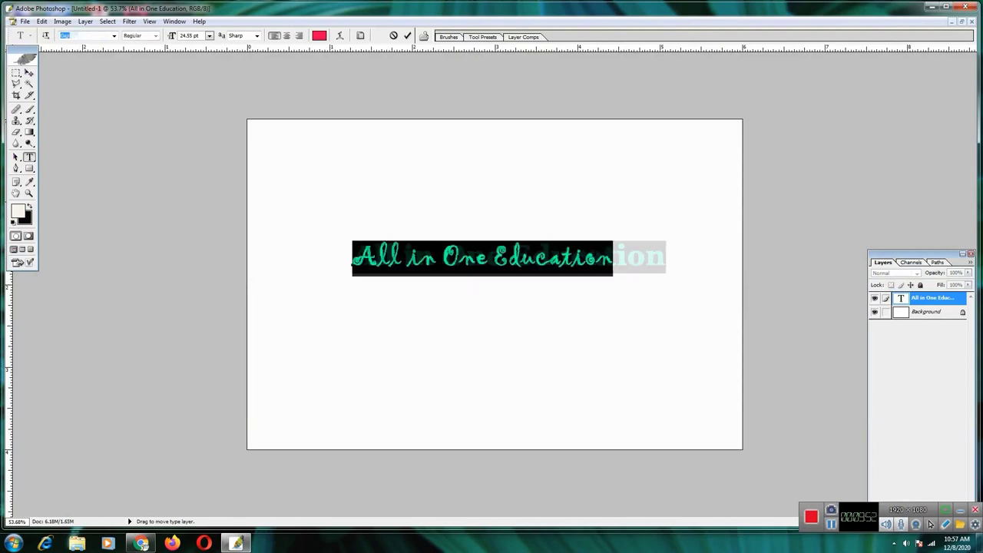
pyautogui.press('Down')
pyautogui.press('Down')
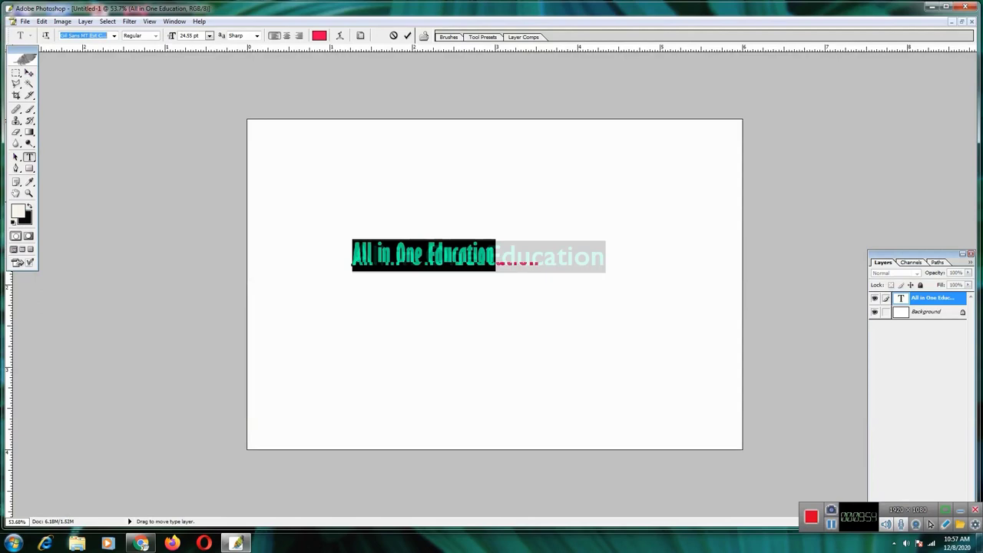
pyautogui.press('Down')
pyautogui.press('Down')
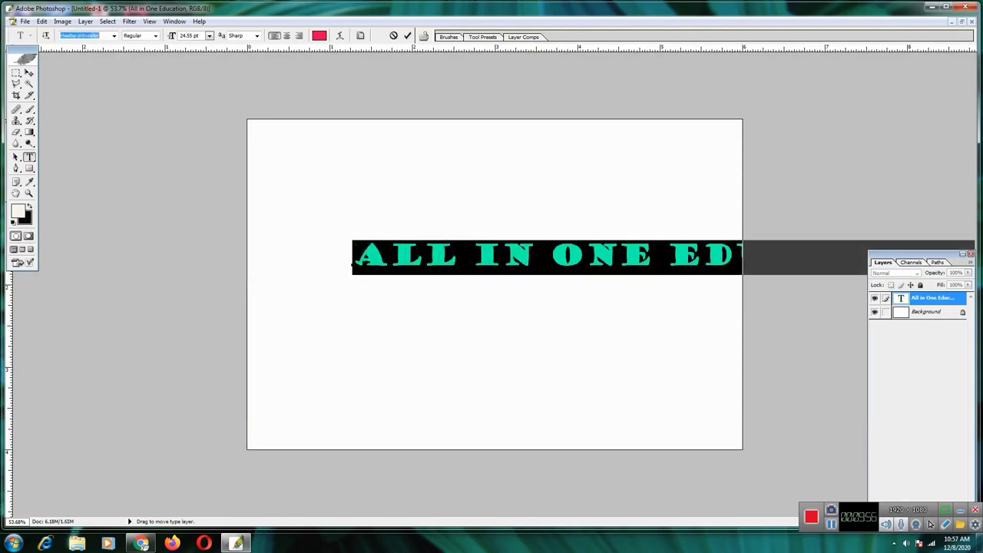
pyautogui.press('Down')
pyautogui.press('Down')
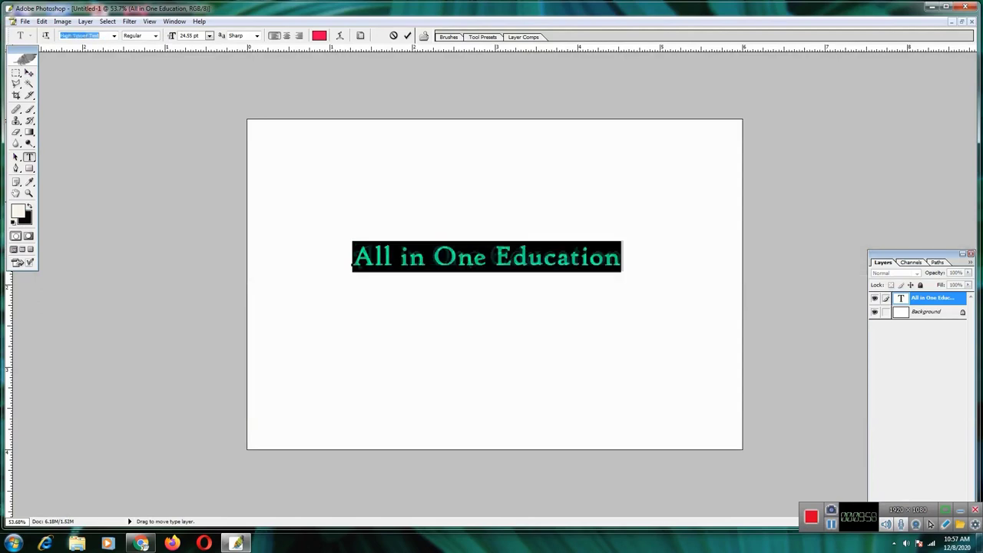
pyautogui.press('Down')
pyautogui.press('Down')
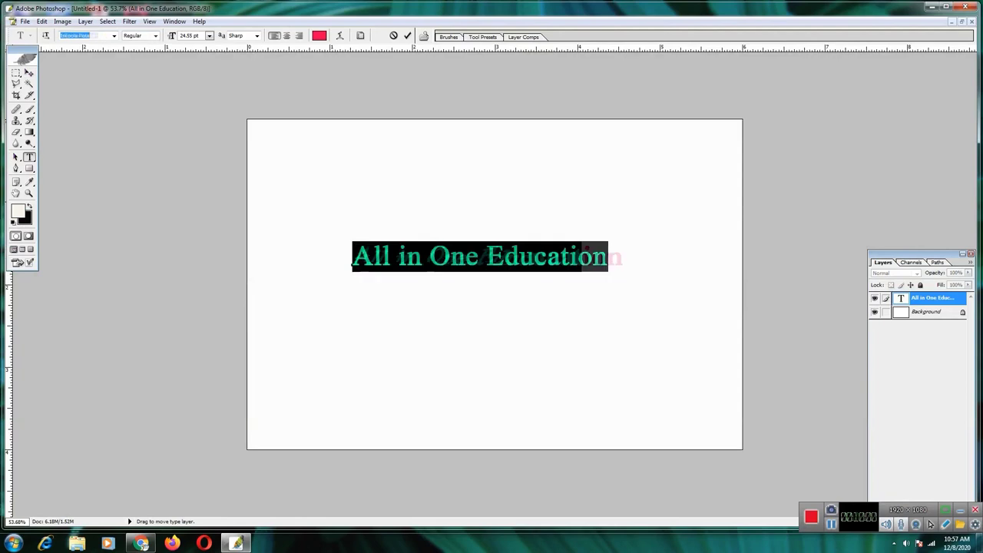
# Try further fonts on the selected "All in One Education" text, stepping through the families beyond High Tower Text, including Imprint MT Shadow
pyautogui.press('Down')
pyautogui.press('Down')
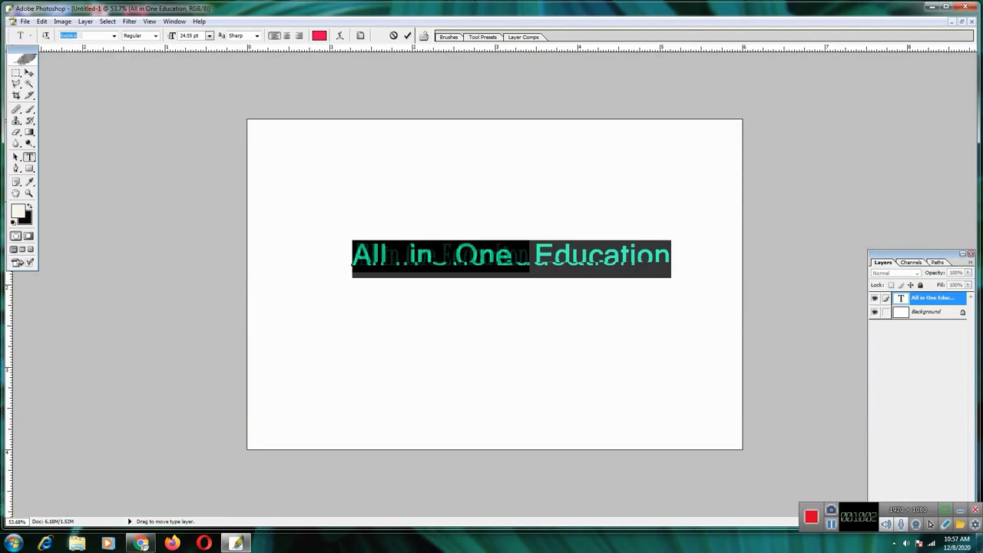
pyautogui.press('Down')
pyautogui.press('Down')
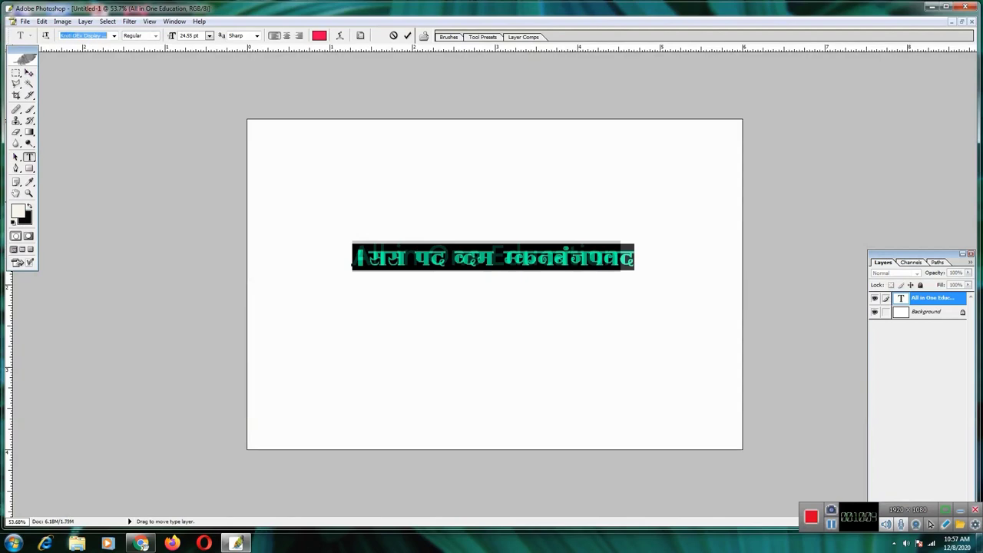
pyautogui.press('Down')
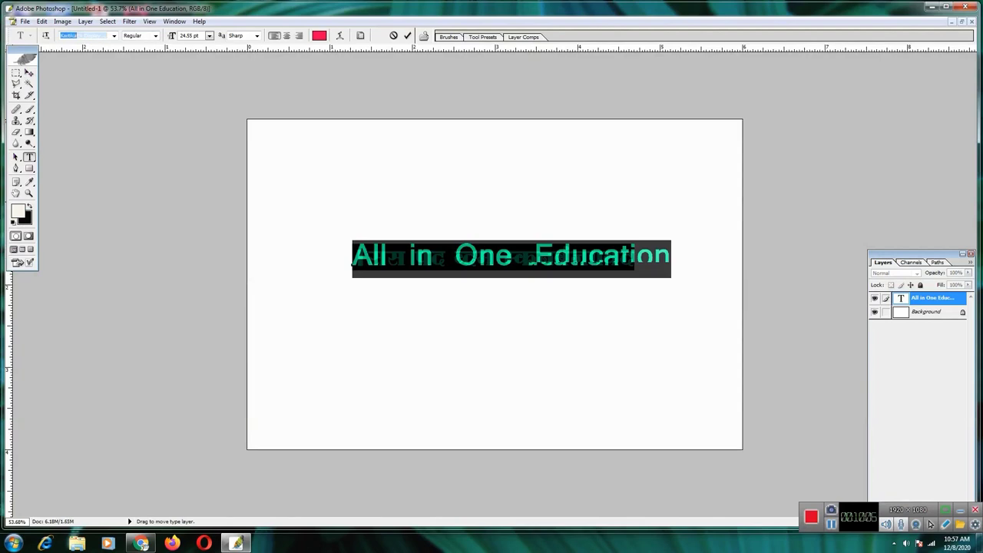
pyautogui.press('Down')
pyautogui.press('Down')
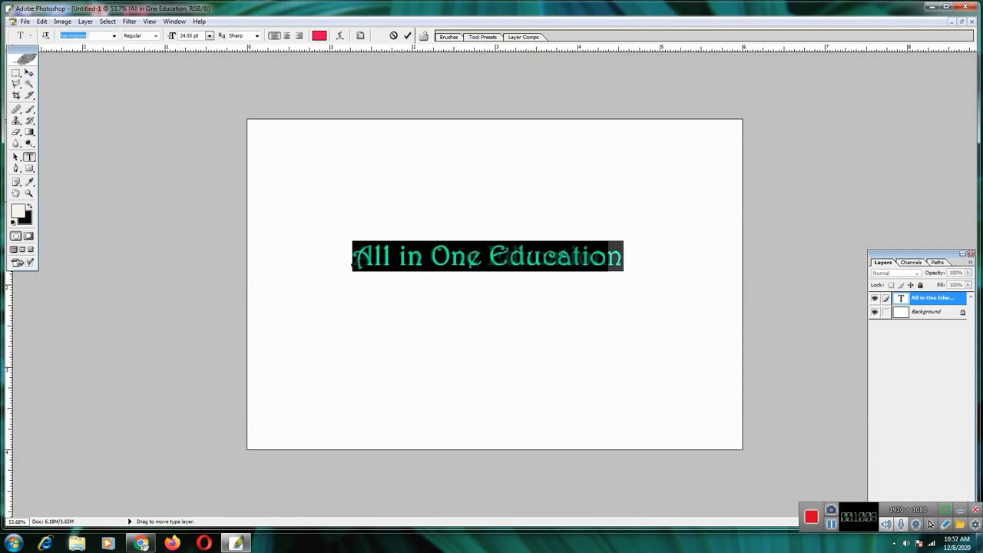
pyautogui.press('Down')
pyautogui.press('Down')
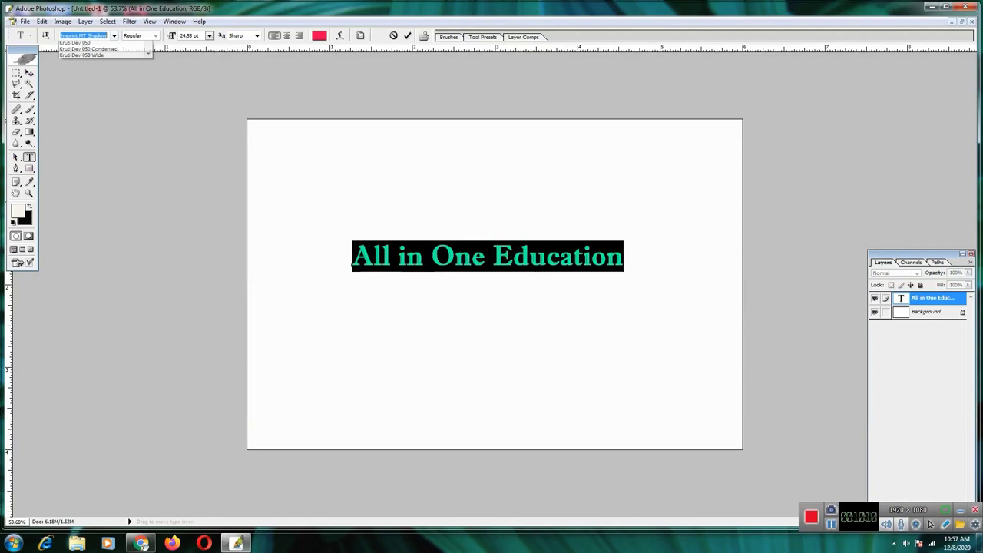
# Skip past the Kruti Dev families in the available fonts and apply Lucida Bright to the selected text
pyautogui.scroll(-3, 105, 134)
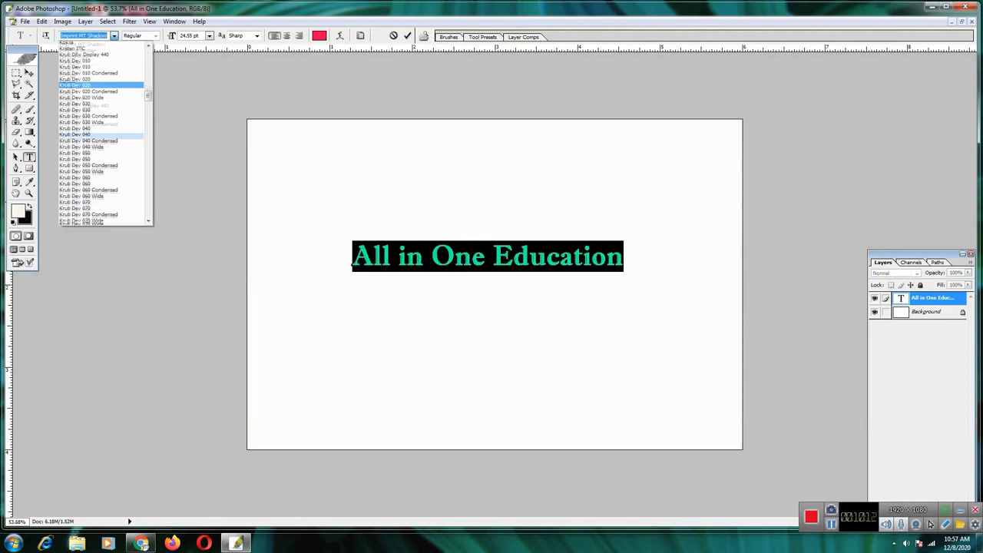
pyautogui.scroll(-5, 106, 123)
pyautogui.scroll(-10, 106, 133)
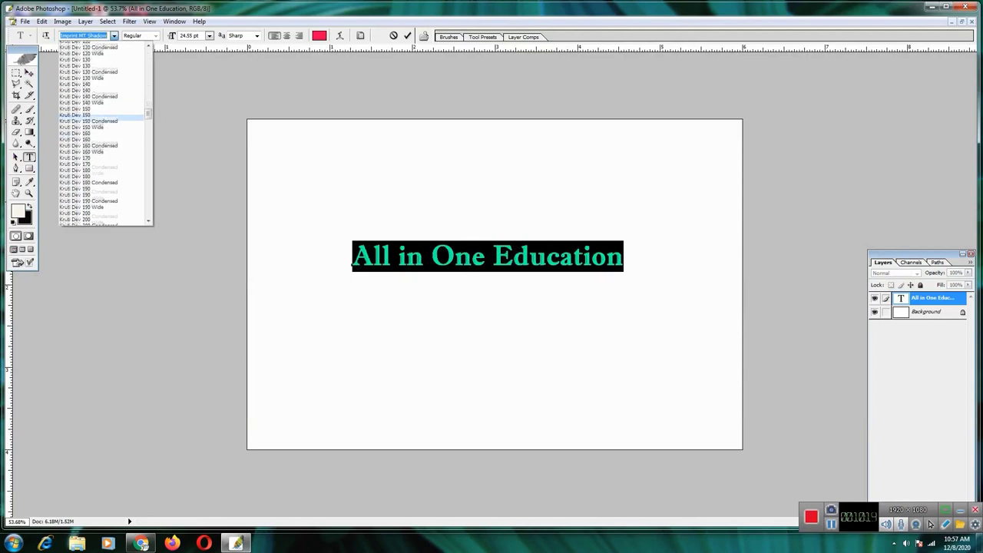
pyautogui.scroll(-13, 106, 133)
pyautogui.scroll(-10, 106, 133)
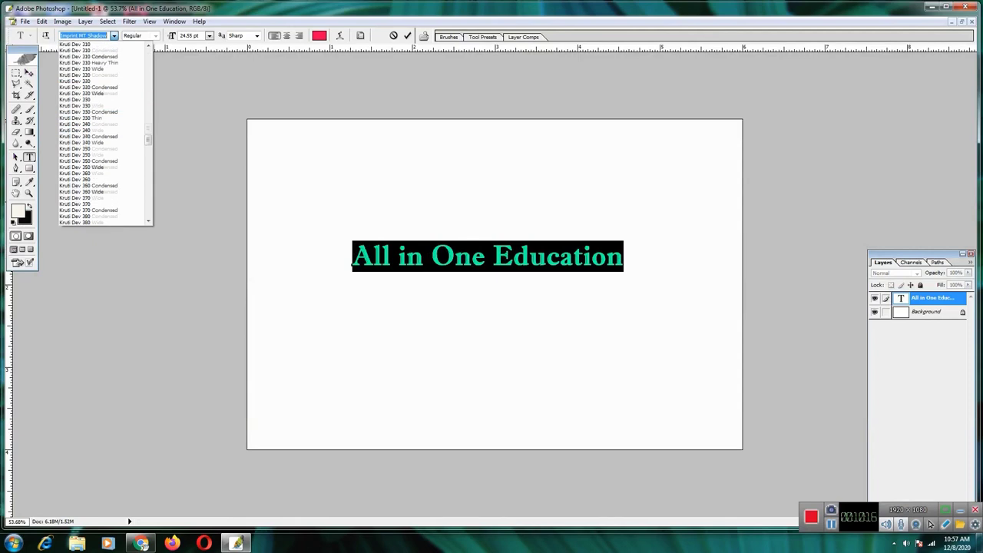
pyautogui.scroll(-10, 105, 133)
pyautogui.scroll(-4, 106, 130)
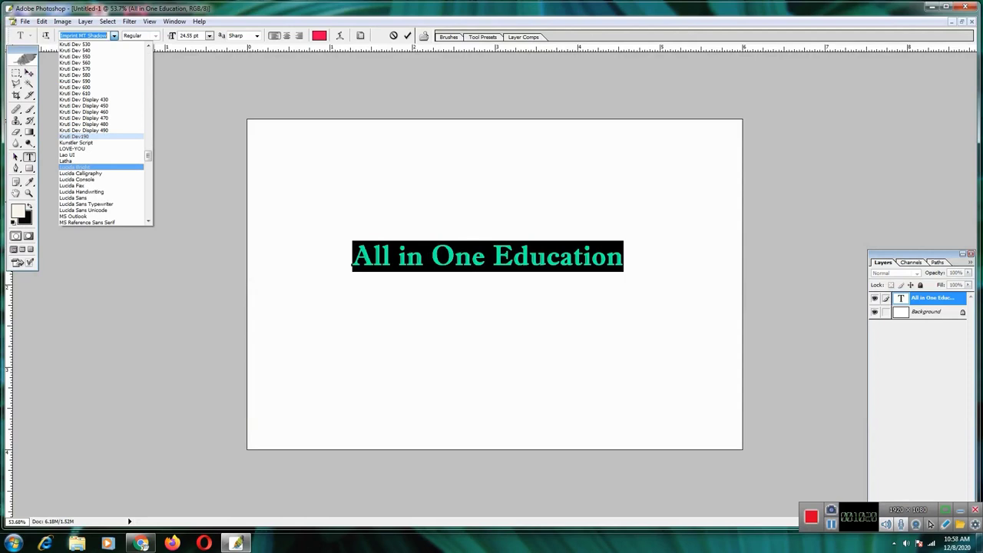
pyautogui.click(102, 167)
# Try the fonts following Lucida Bright on the selected text one after another and settle on Matura MT Script
pyautogui.press('Down')
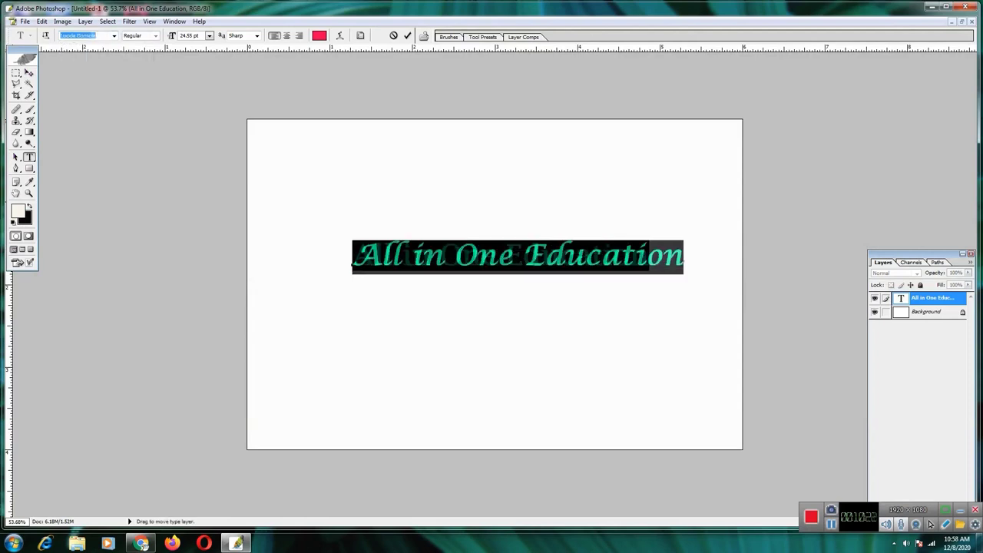
pyautogui.press('Down')
pyautogui.press('Down')
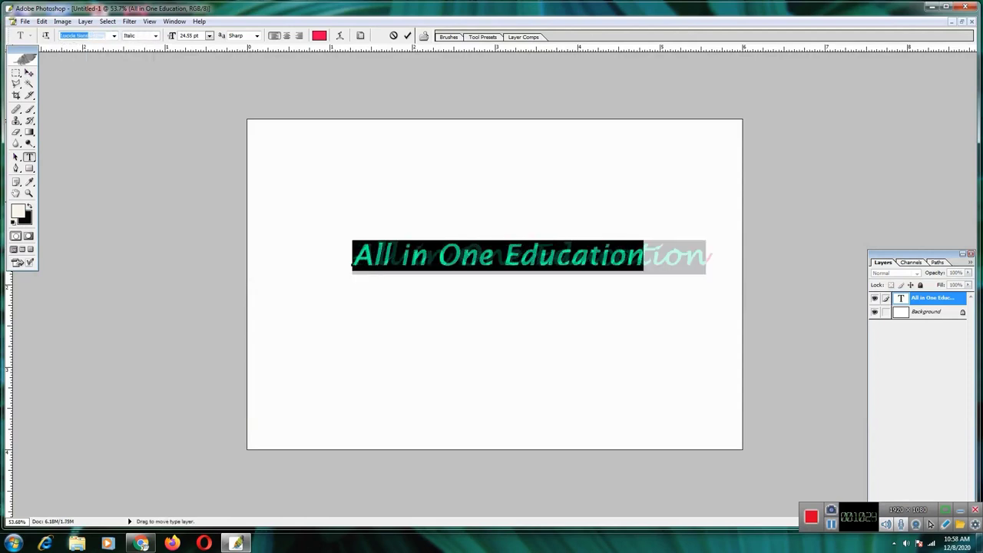
pyautogui.press('Down')
pyautogui.press('Down')
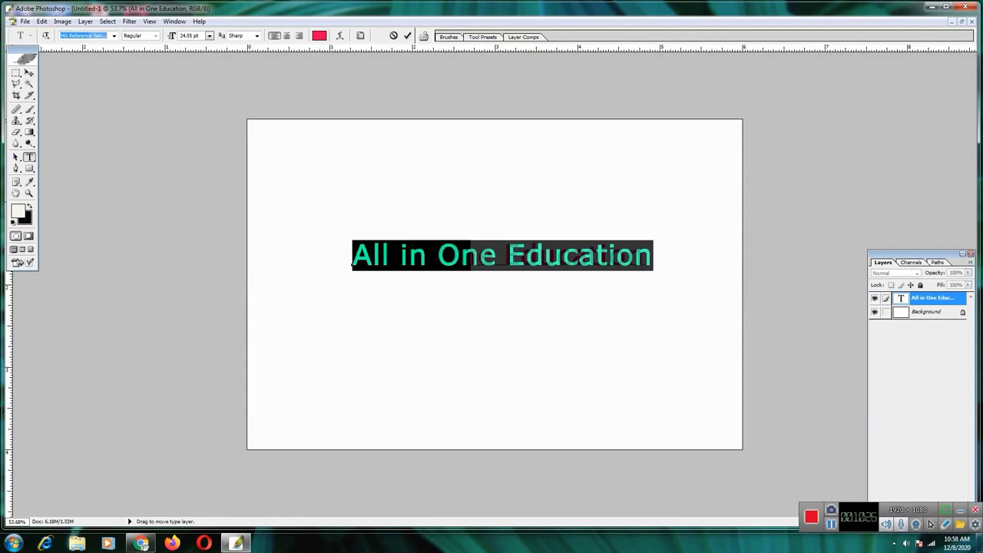
pyautogui.press('Down')
pyautogui.press('Down')
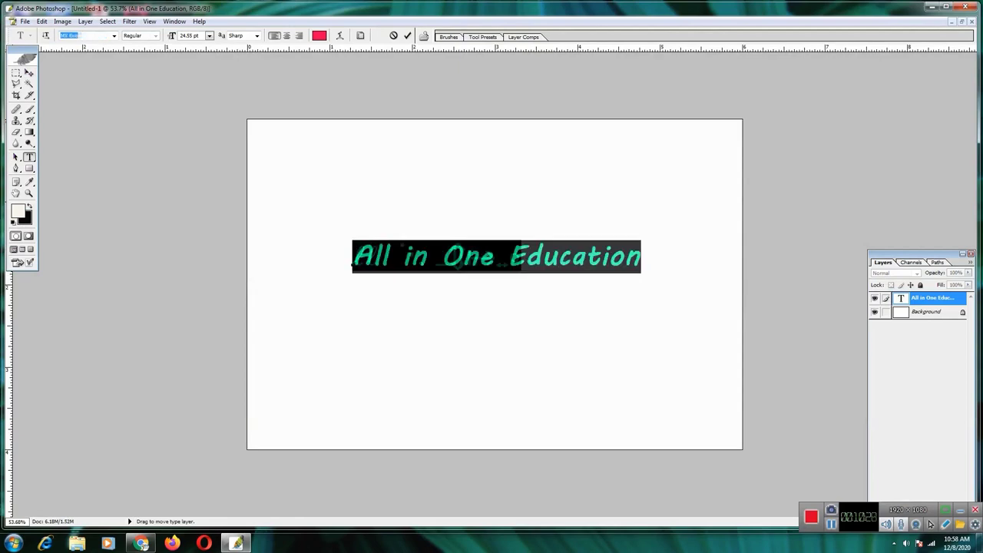
pyautogui.press('Down')
pyautogui.press('Down')
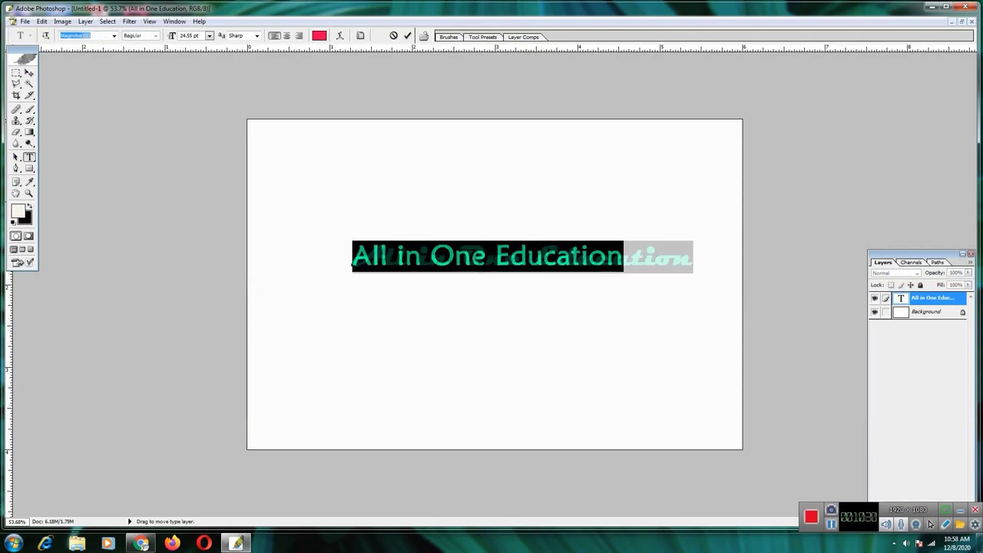
pyautogui.press('Down')
pyautogui.press('Down')
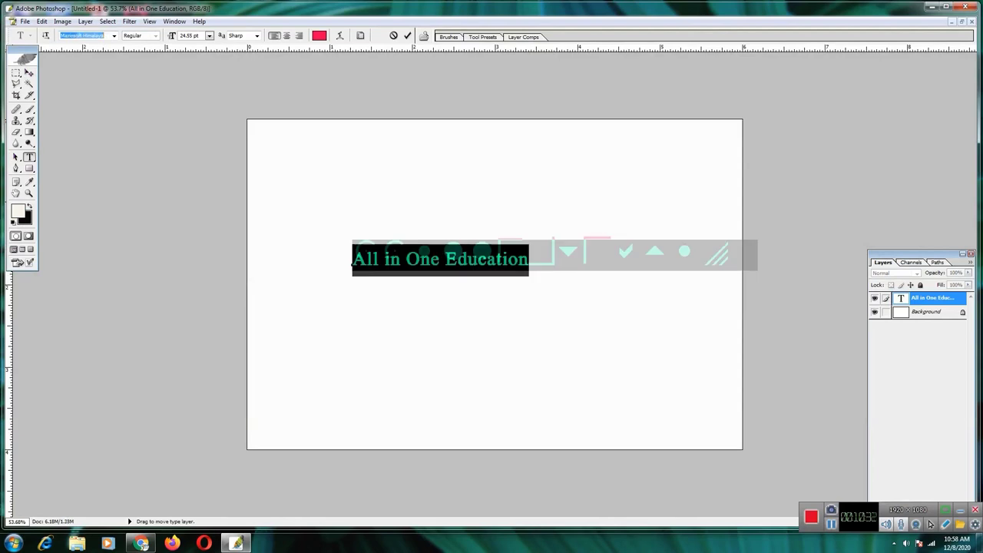
pyautogui.press('Down')
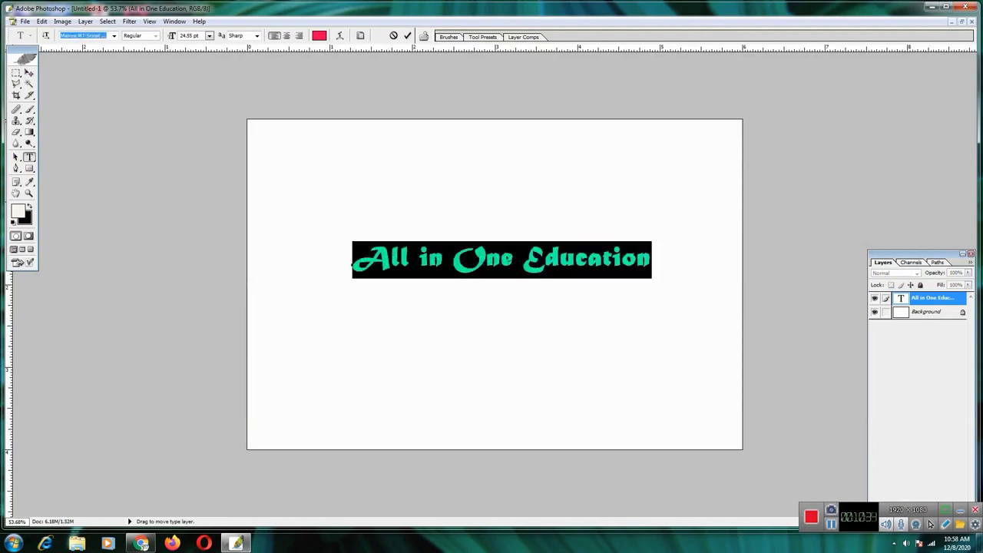
# Finish the text editing and shift the "All in One Education" line slightly to the left on the canvas
pyautogui.click(29, 73)
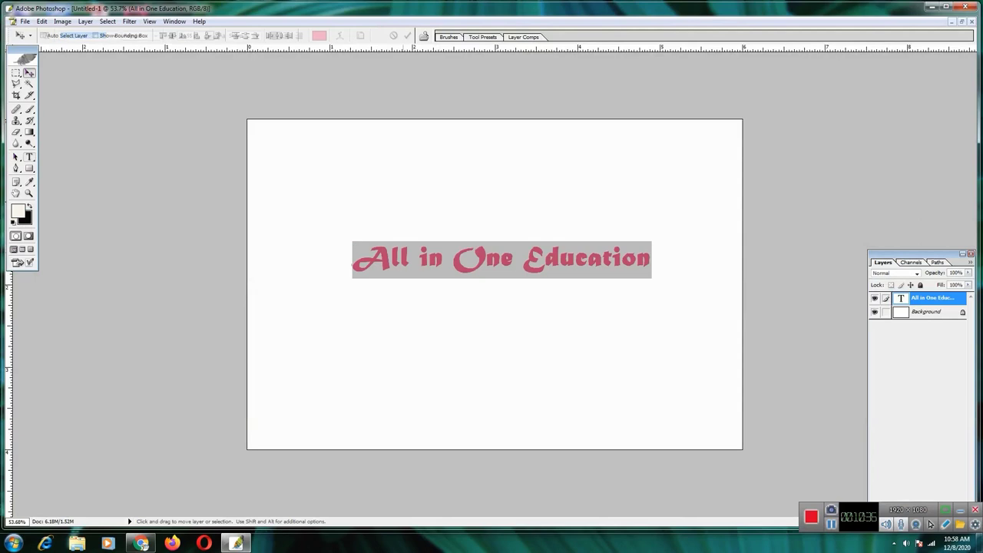
pyautogui.moveTo(502, 259); pyautogui.dragTo(480, 260)
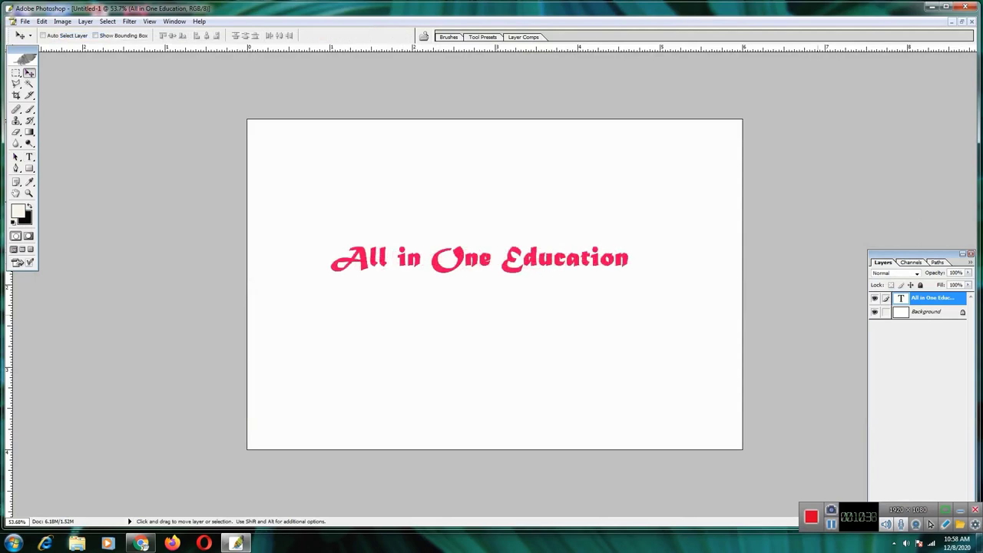
# Add a Drop Shadow effect to the "All in One Education" layer and raise its opacity to 100%
pyautogui.doubleClick(959, 298)
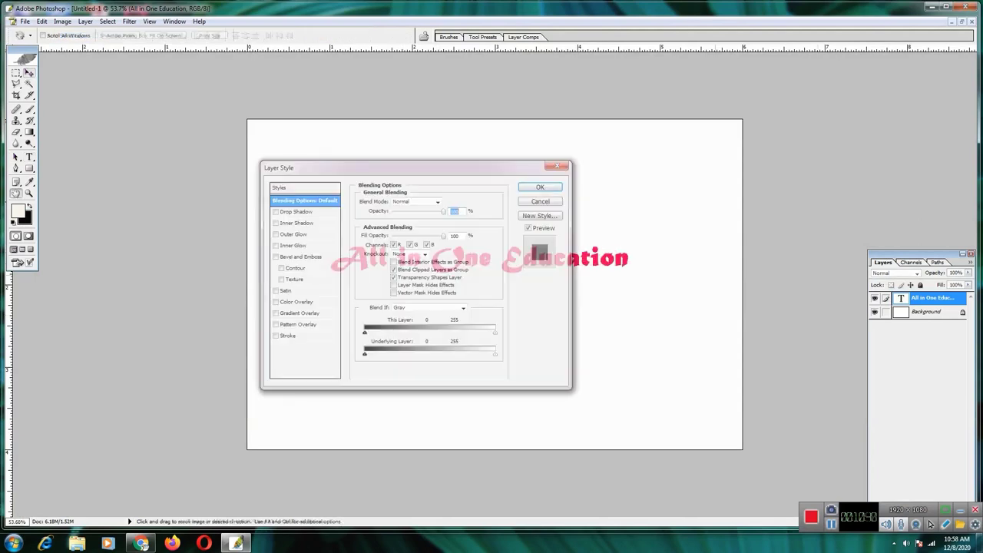
pyautogui.moveTo(472, 174); pyautogui.dragTo(854, 165)
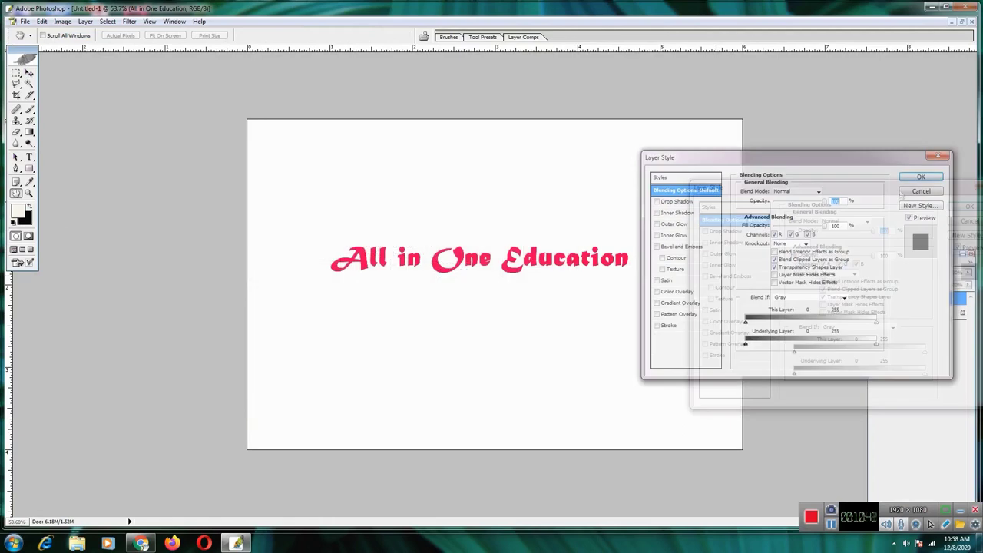
pyautogui.click(678, 201)
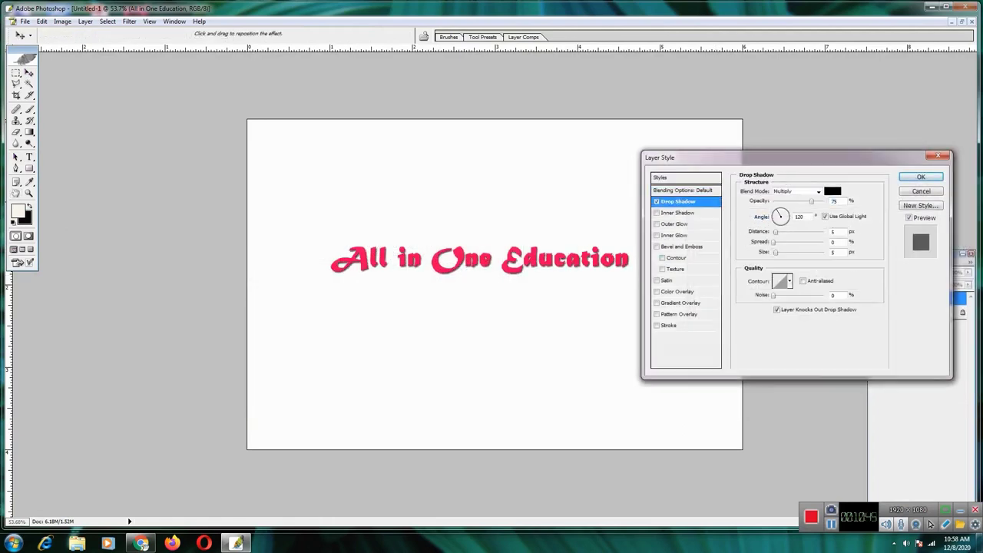
pyautogui.moveTo(812, 201)
pyautogui.mouseDown()
pyautogui.moveTo(774, 201)
pyautogui.moveTo(835, 201)
pyautogui.moveTo(825, 202)
pyautogui.mouseUp()
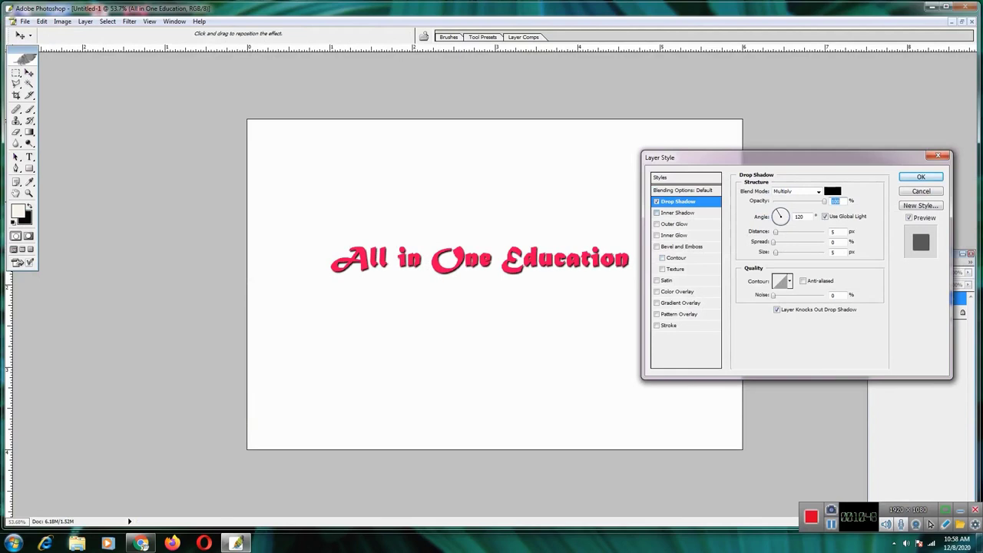
# Try the Inner Shadow, Outer Glow, Inner Glow and Bevel and Emboss effects on the text layer in turn
pyautogui.click(678, 213)
pyautogui.click(675, 223)
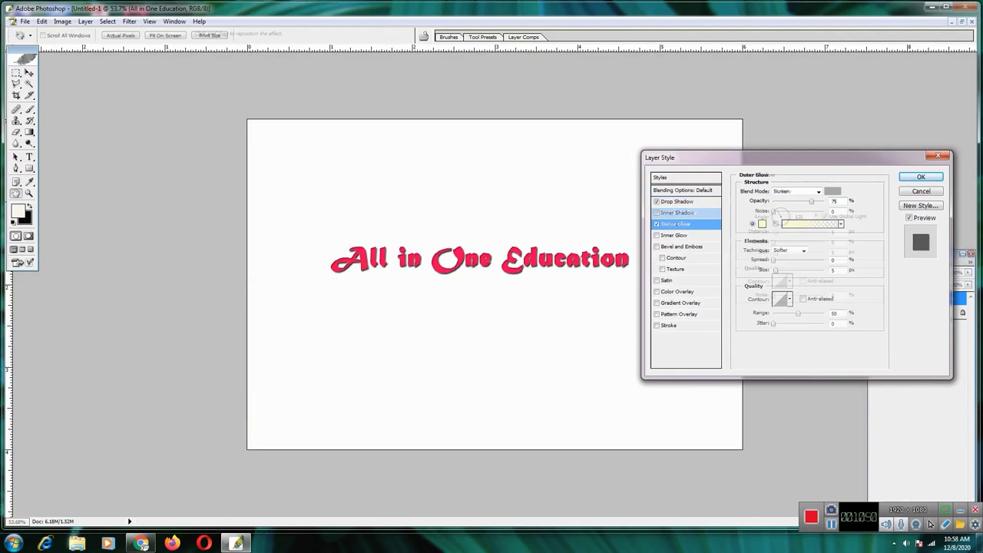
pyautogui.click(676, 235)
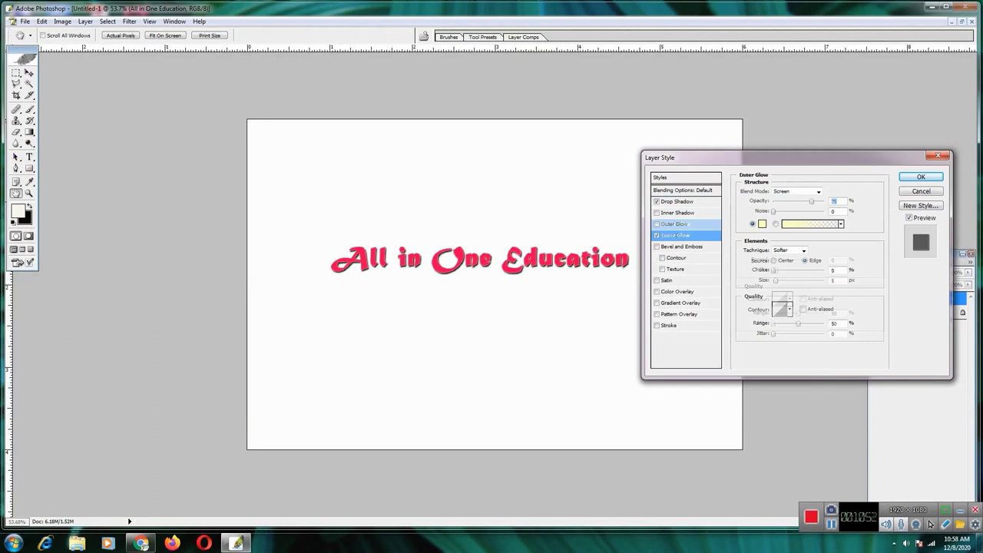
pyautogui.click(679, 247)
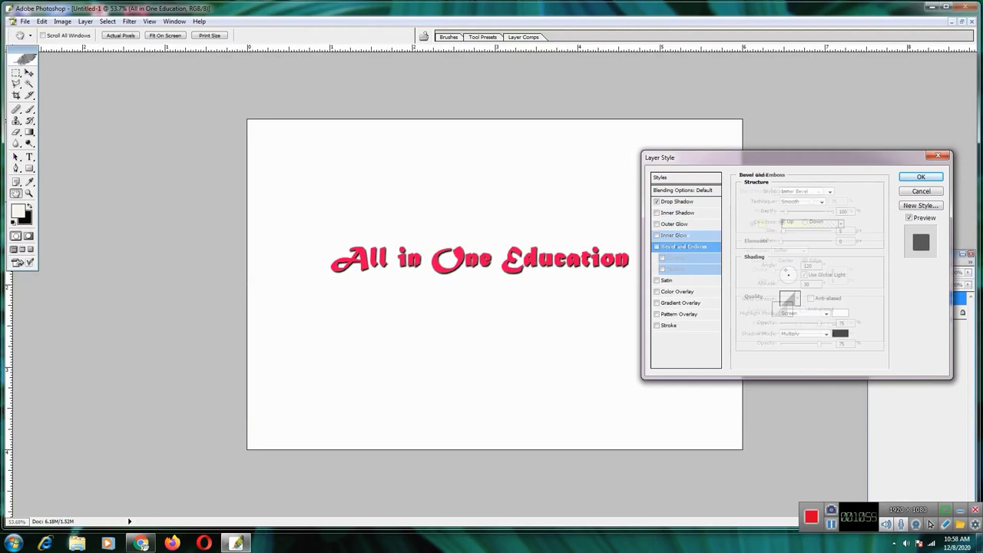
# Add a Stroke effect to the text layer and change the stroke colour to bright green, 00FF36
pyautogui.click(668, 325)
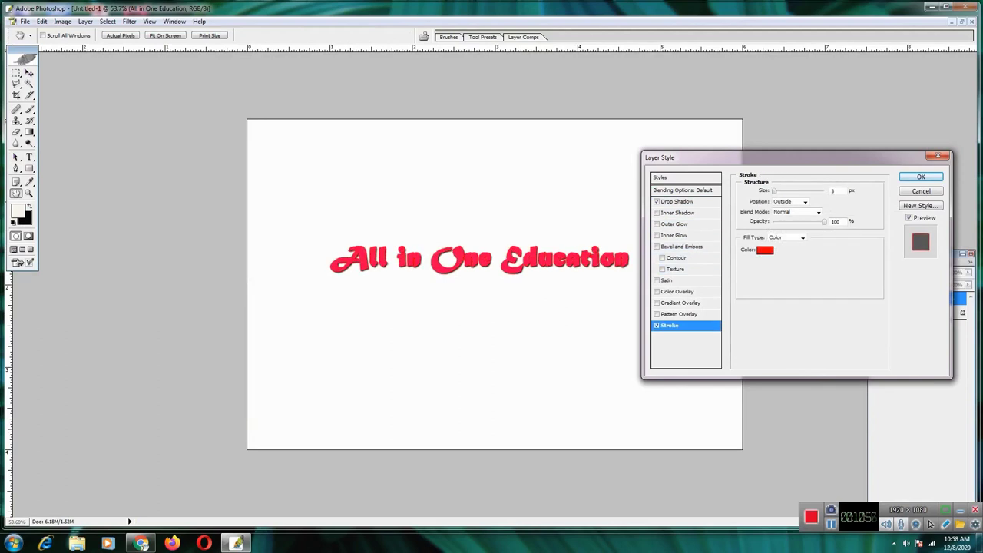
pyautogui.click(765, 249)
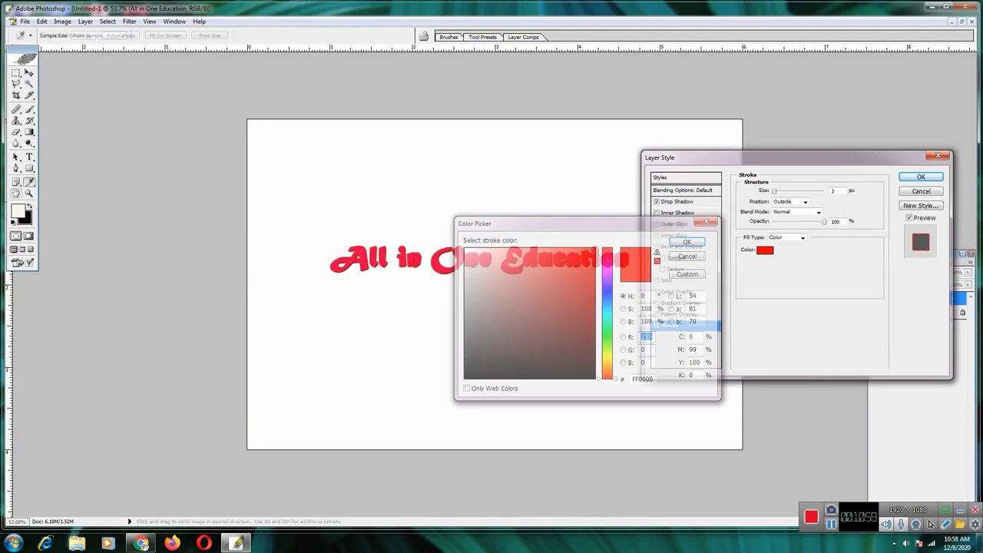
pyautogui.click(608, 339)
pyautogui.moveTo(608, 339); pyautogui.dragTo(608, 331)
pyautogui.moveTo(621, 228); pyautogui.dragTo(229, 152)
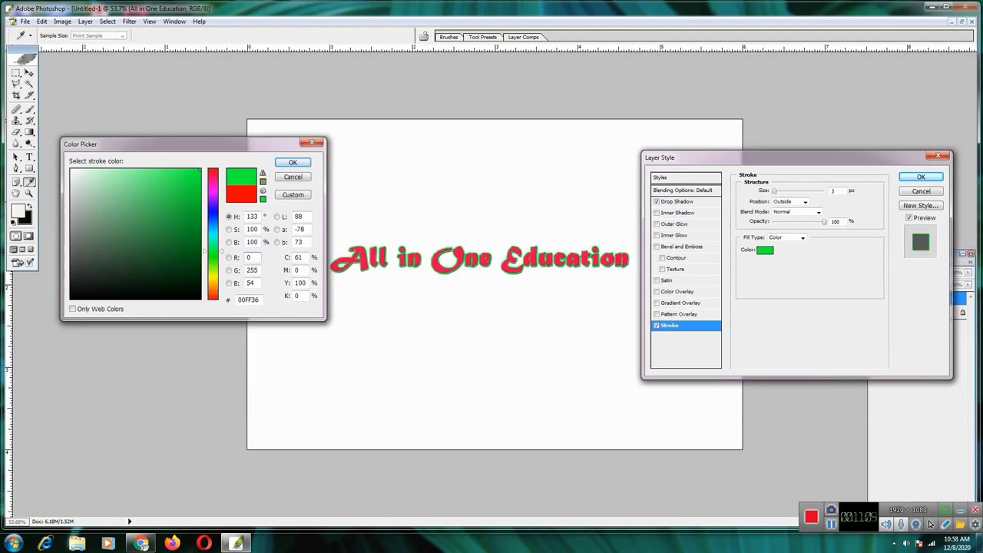
# Try other green shades for the text's stroke, including 63EC07 and the darker 53C805
pyautogui.write('24')
pyautogui.write('30')
pyautogui.click(195, 178)
pyautogui.moveTo(195, 177); pyautogui.dragTo(197, 177)
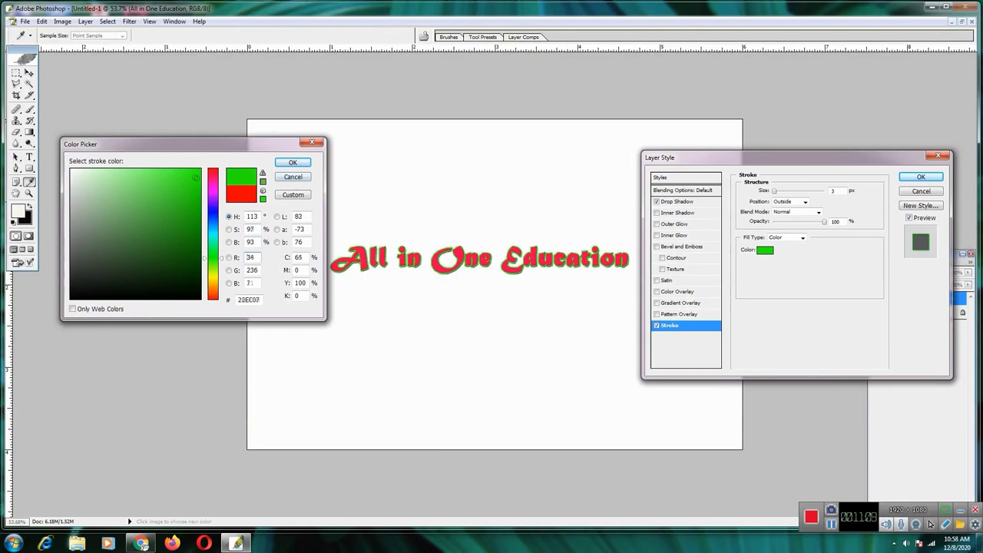
pyautogui.moveTo(213, 259); pyautogui.dragTo(213, 257)
pyautogui.press('BackSpace')
pyautogui.press('BackSpace')
pyautogui.write('99')
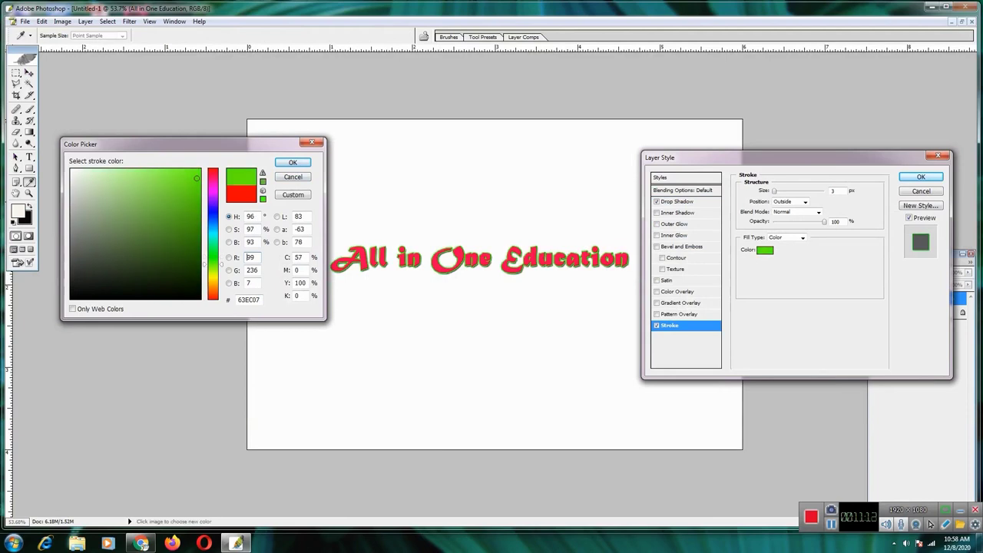
pyautogui.moveTo(196, 178); pyautogui.dragTo(197, 195)
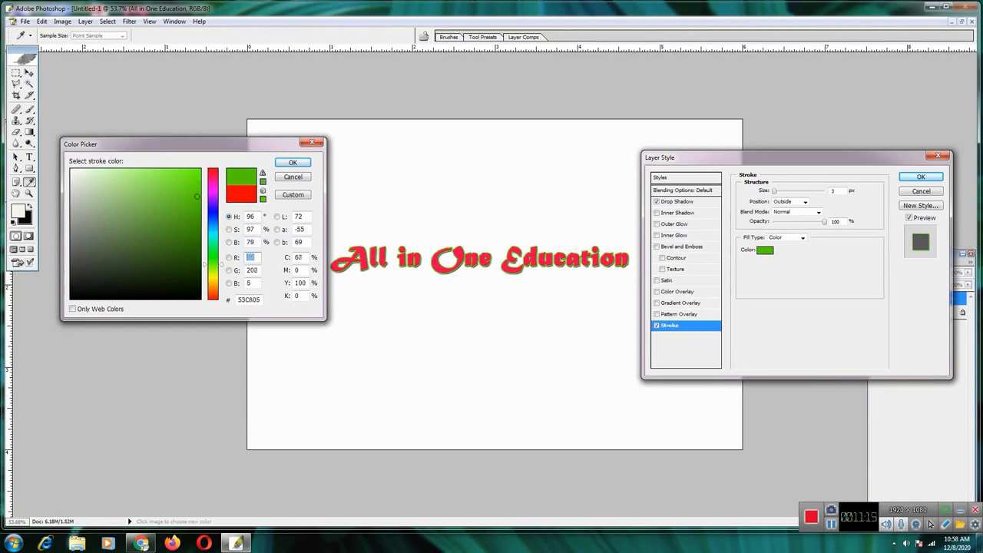
pyautogui.write('5')
# Try dark green, near-black, maroon and olive shades as the stroke colour of the text
pyautogui.click(158, 293)
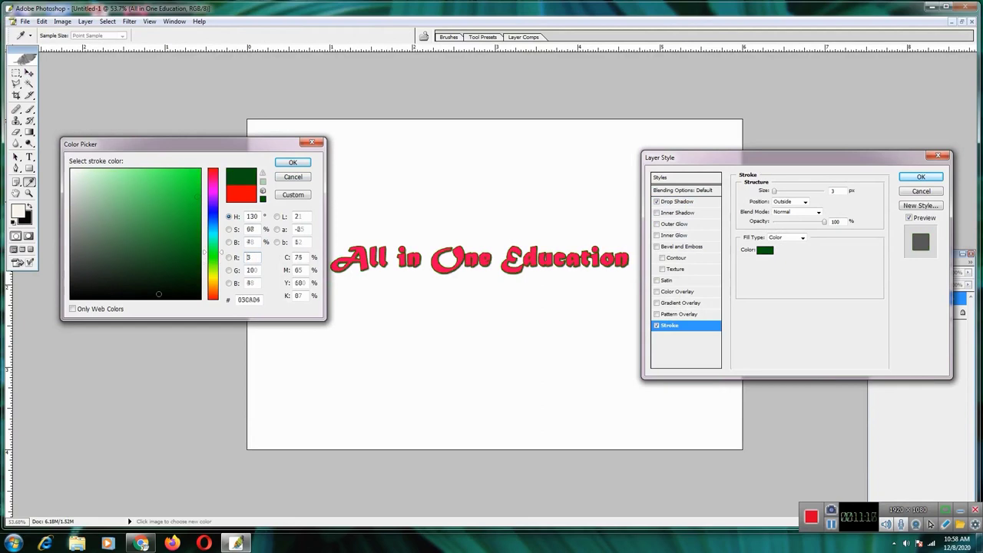
pyautogui.click(145, 294)
pyautogui.click(214, 246)
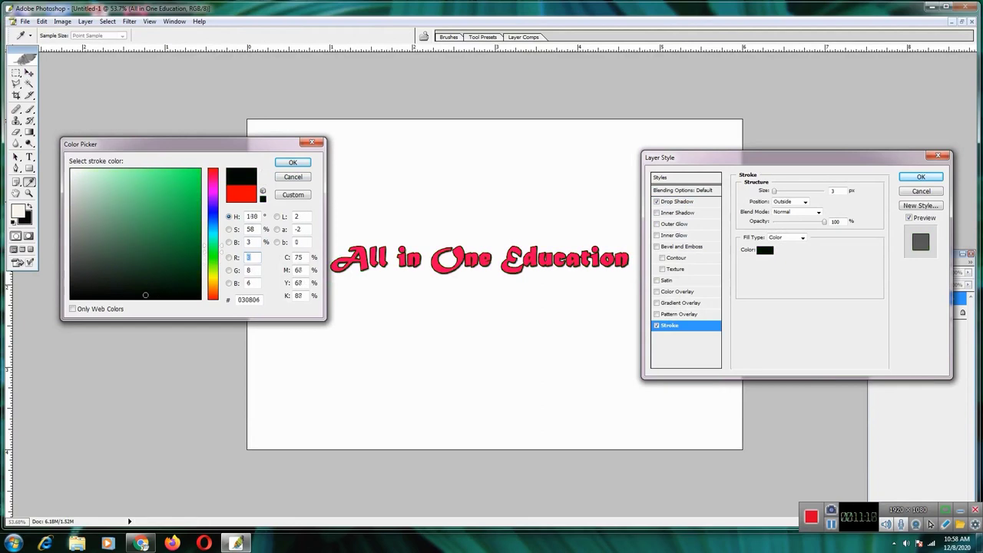
pyautogui.moveTo(213, 246); pyautogui.dragTo(212, 185)
pyautogui.click(214, 180)
pyautogui.click(200, 245)
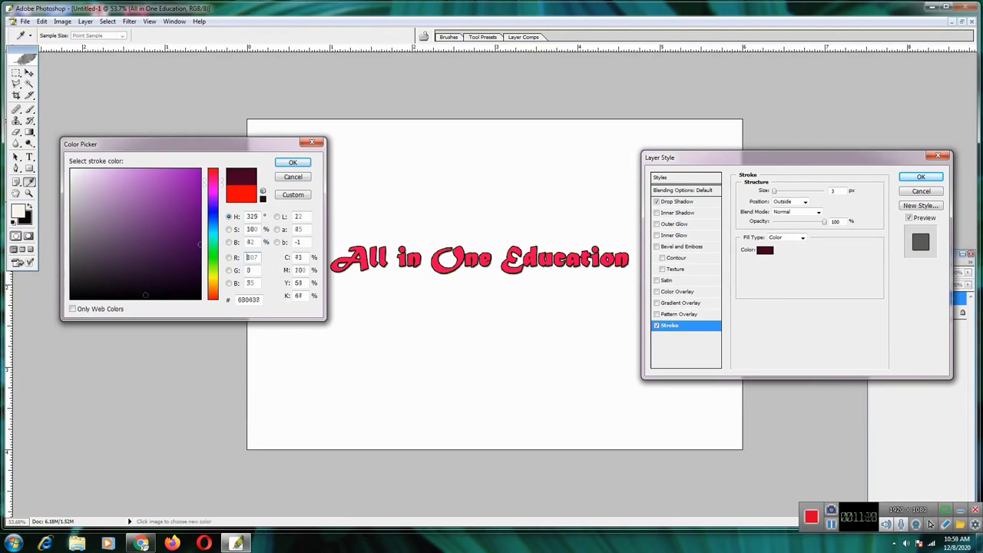
pyautogui.click(214, 268)
pyautogui.click(214, 275)
pyautogui.click(189, 227)
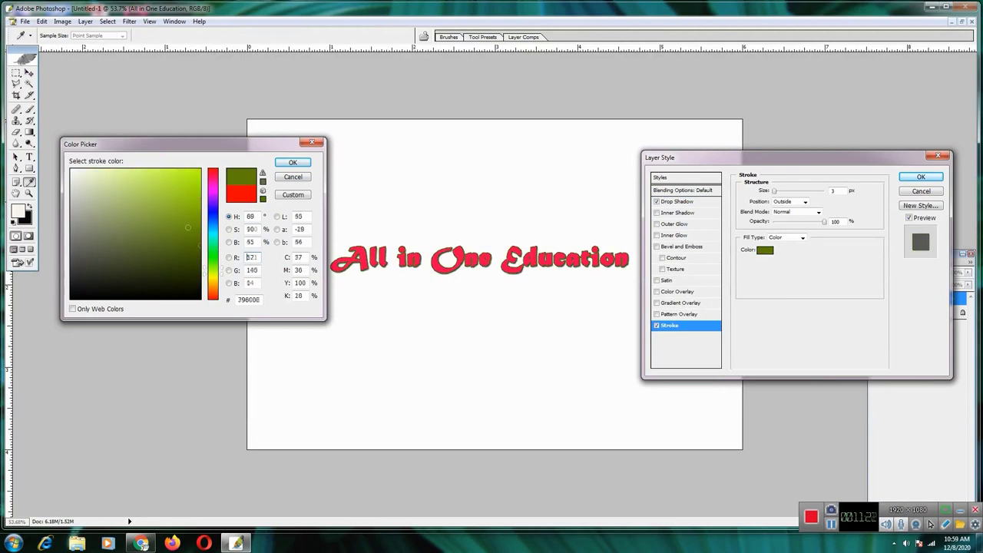
# Set the text's stroke colour to a strong medium green and accept it
pyautogui.click(206, 254)
pyautogui.click(192, 177)
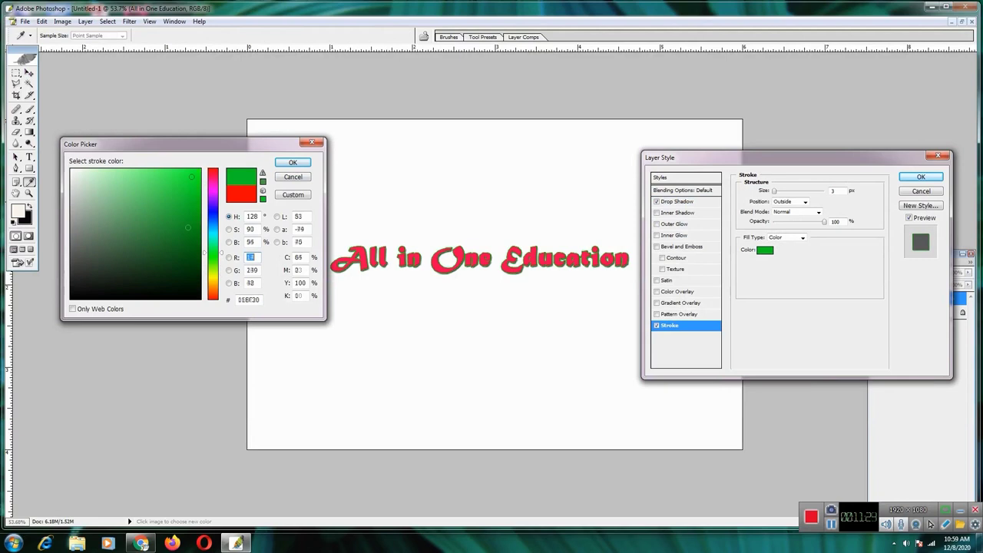
pyautogui.press('Return')
# Try the Pattern Overlay and Gradient Overlay effects on the text layer, leaving both off
pyautogui.click(681, 314)
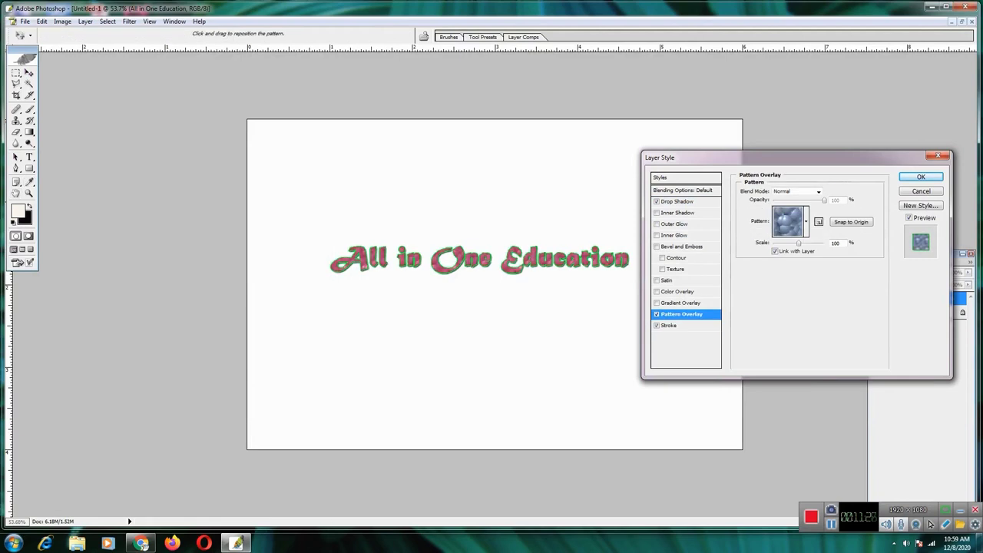
pyautogui.click(680, 303)
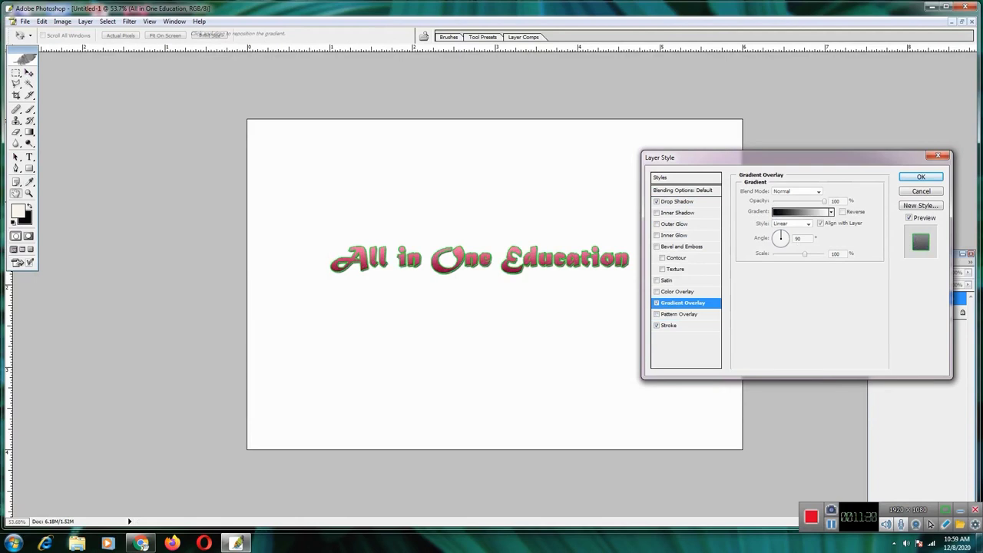
pyautogui.click(657, 302)
# Add a Color Overlay effect to the text layer and try teal, green, yellow, near-black, brownish and orange overlay colours
pyautogui.click(678, 292)
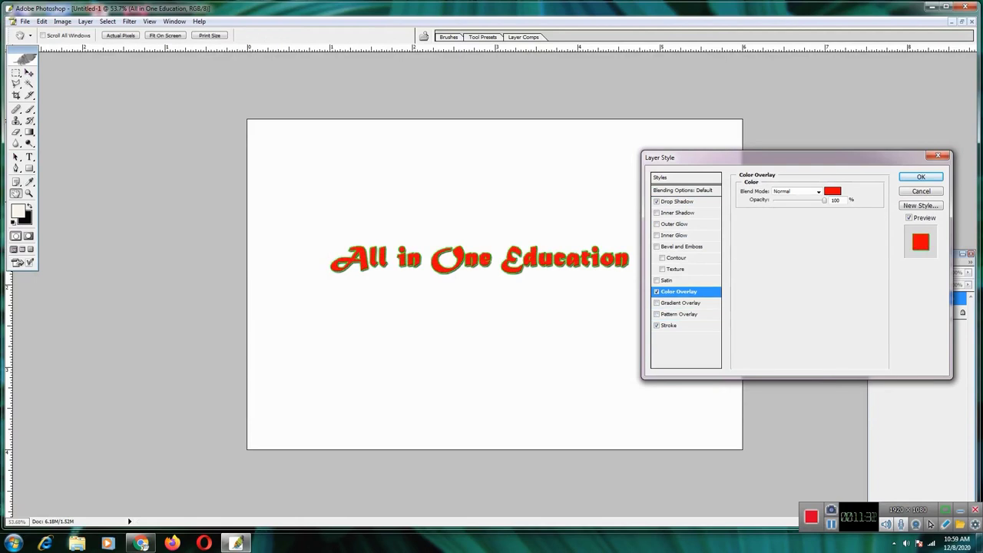
pyautogui.click(833, 191)
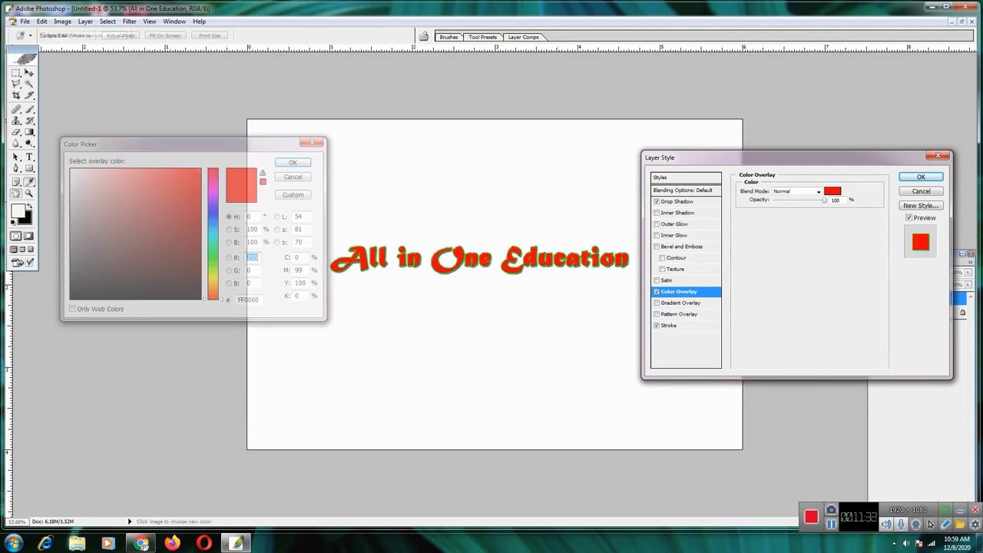
pyautogui.click(214, 221)
pyautogui.click(214, 251)
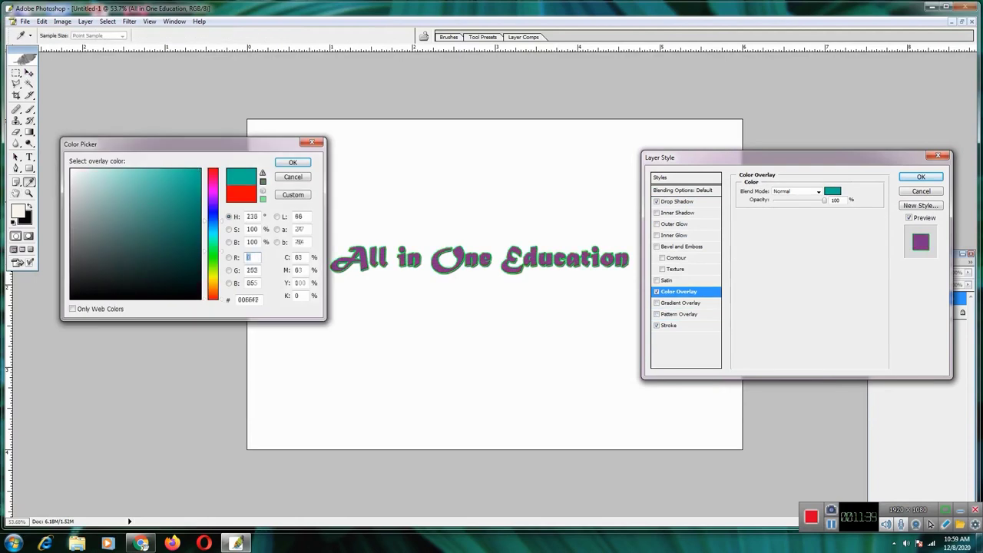
pyautogui.click(214, 278)
pyautogui.click(213, 246)
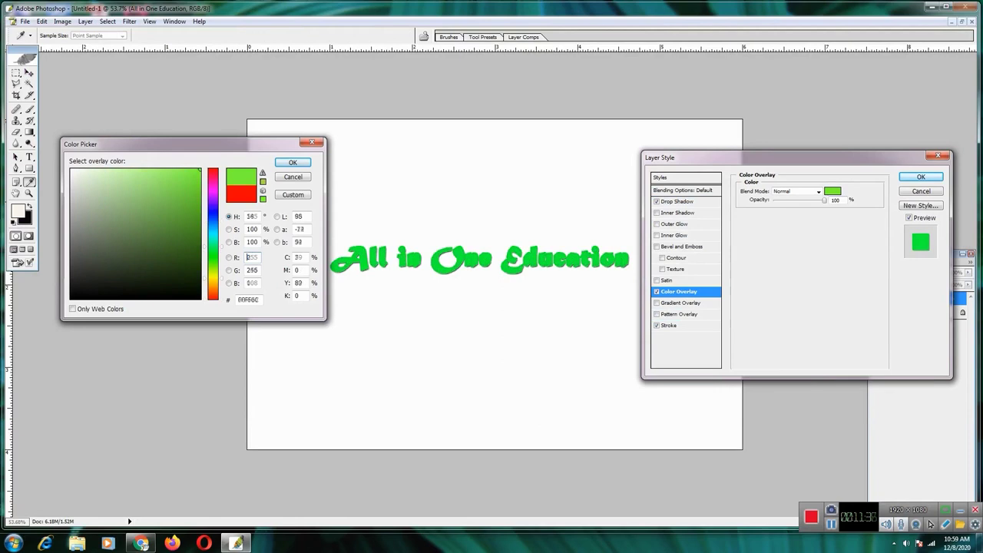
pyautogui.click(213, 282)
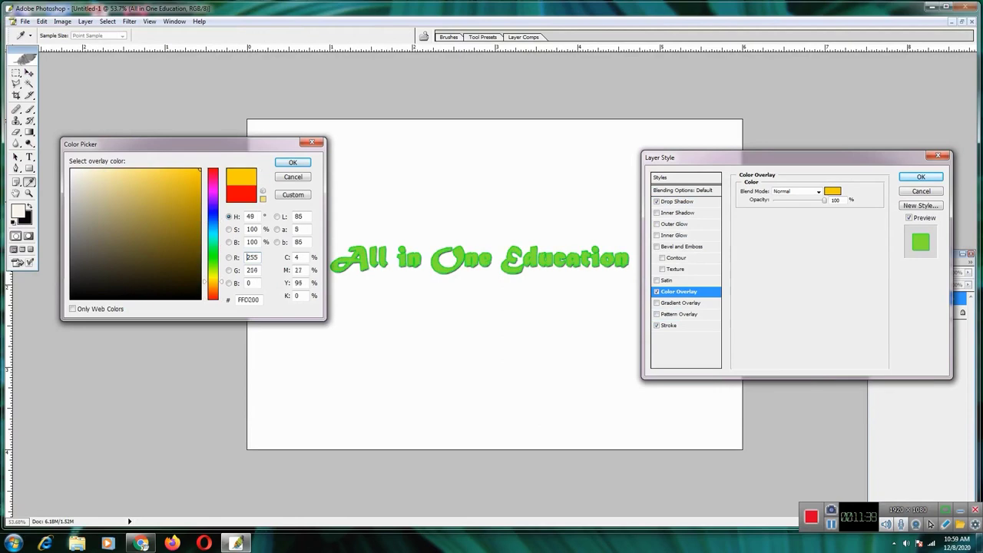
pyautogui.click(178, 291)
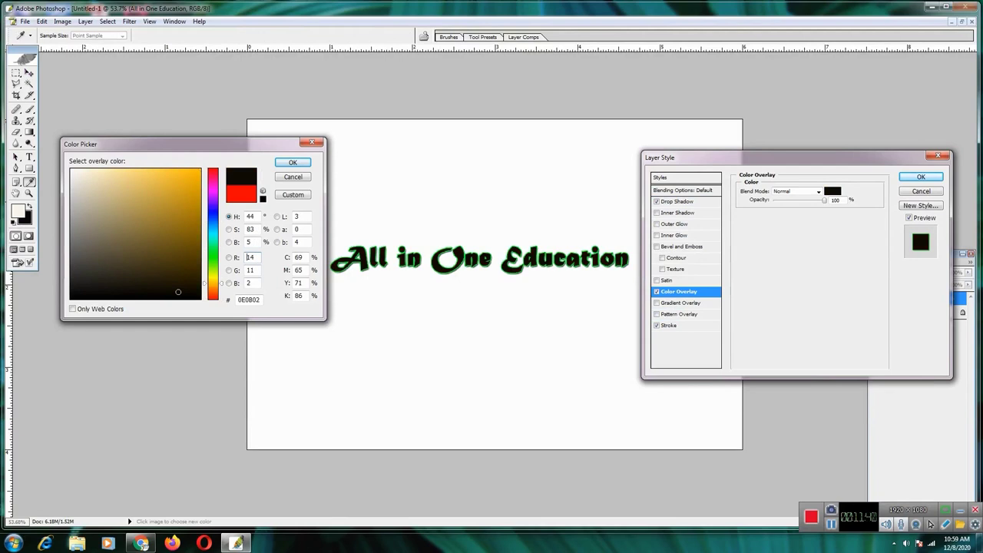
pyautogui.click(124, 219)
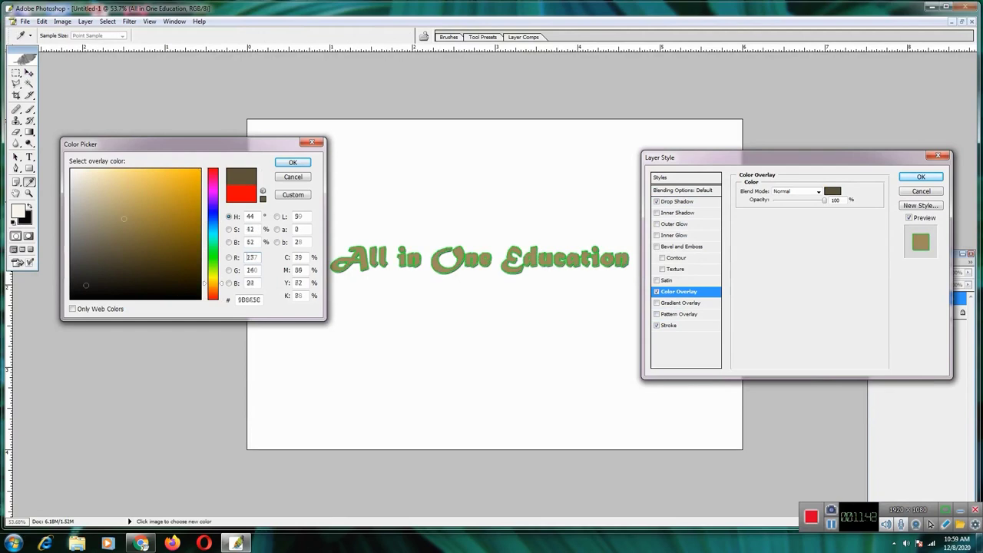
pyautogui.click(185, 188)
pyautogui.click(196, 180)
# Set the overlay colour to blue, 090EEA, and apply the layer style
pyautogui.click(214, 248)
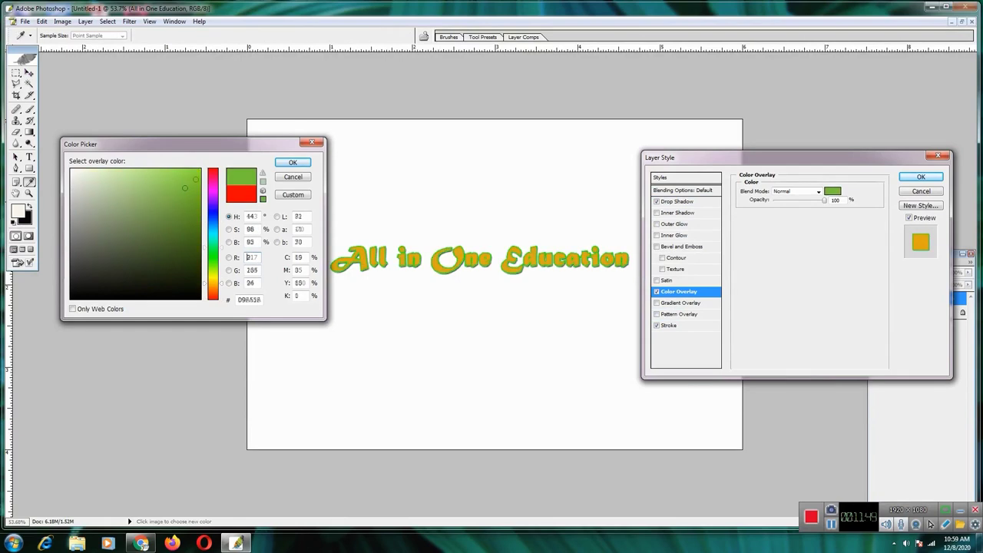
pyautogui.click(214, 213)
pyautogui.moveTo(212, 229); pyautogui.dragTo(212, 212)
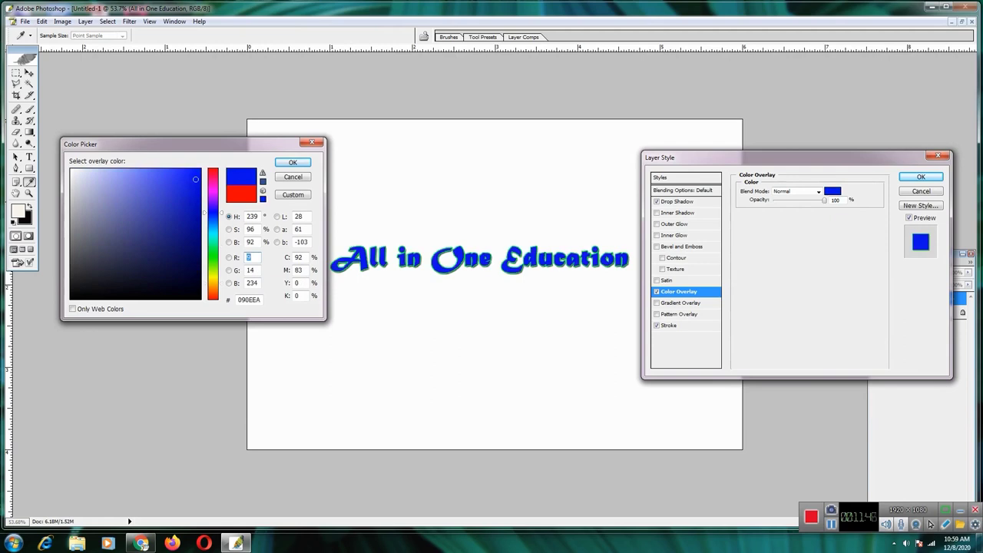
pyautogui.press('Return')
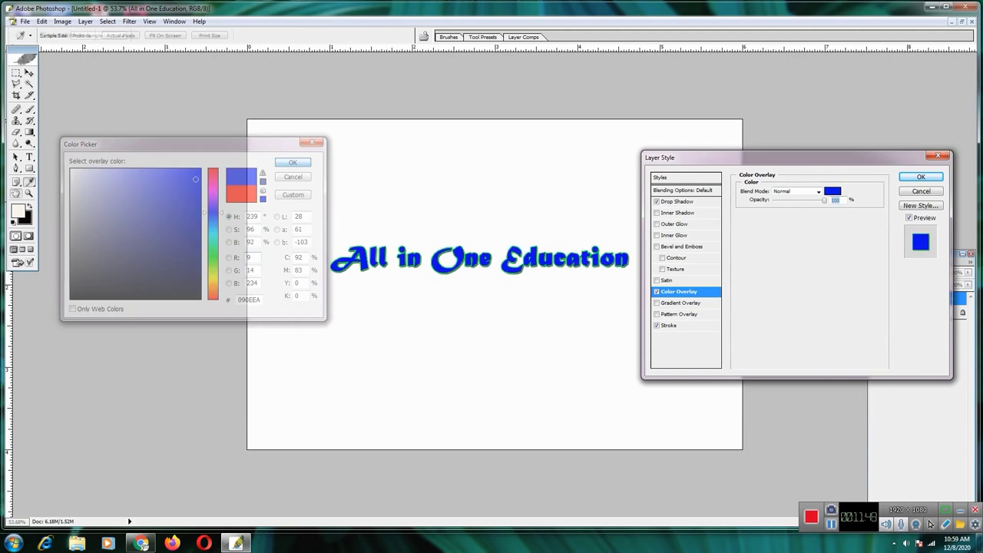
pyautogui.press('Return')
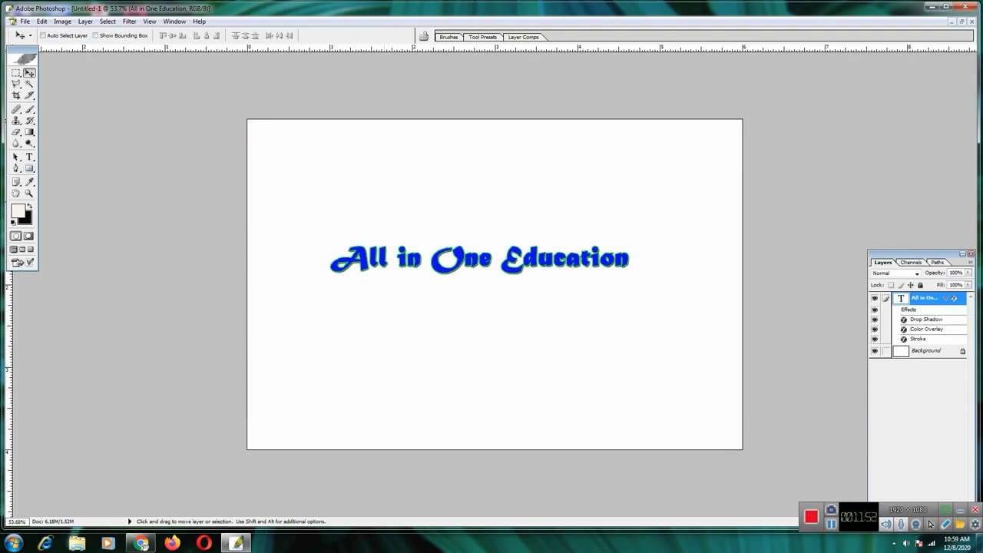
# Try to recolour only the word "All" by changing its text colour while the Color Overlay is active
pyautogui.press('t')
pyautogui.moveTo(332, 261); pyautogui.dragTo(388, 261)
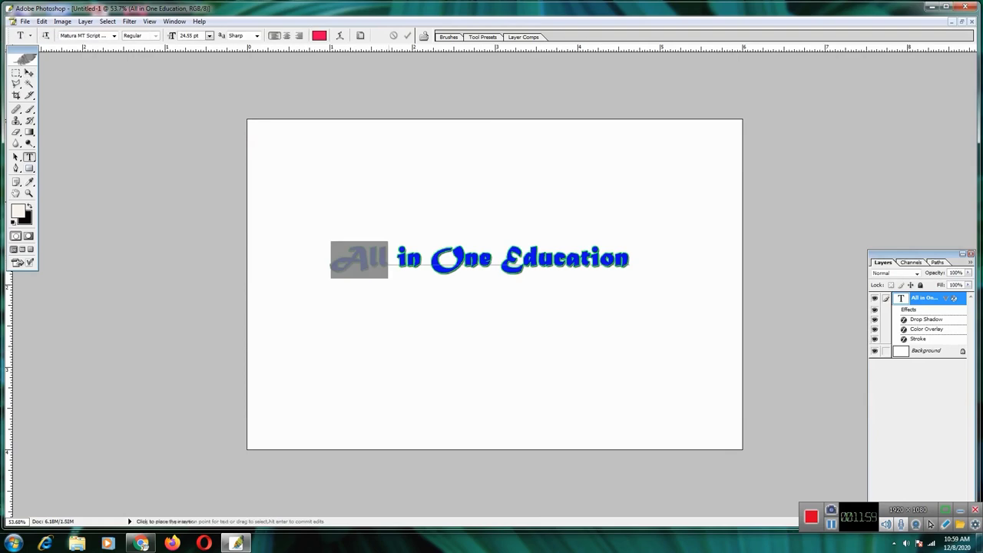
pyautogui.doubleClick(926, 320)
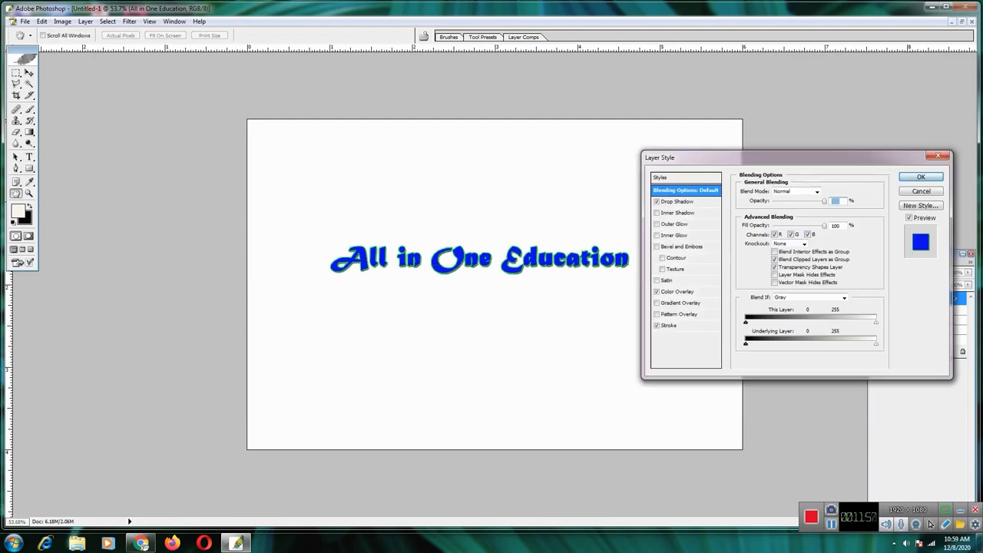
pyautogui.press('Escape')
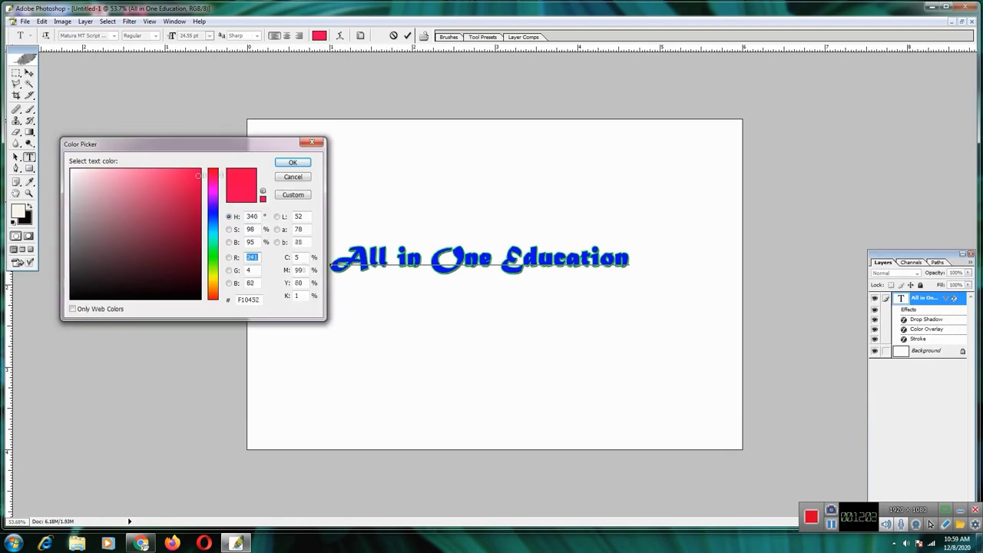
pyautogui.moveTo(214, 176); pyautogui.dragTo(214, 174)
pyautogui.click(293, 162)
pyautogui.press('Return')
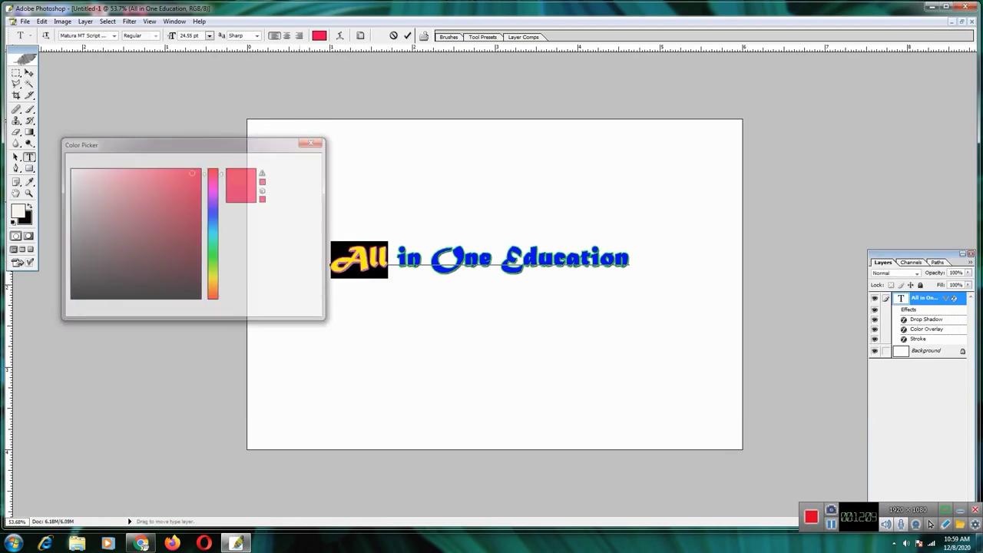
pyautogui.click(29, 73)
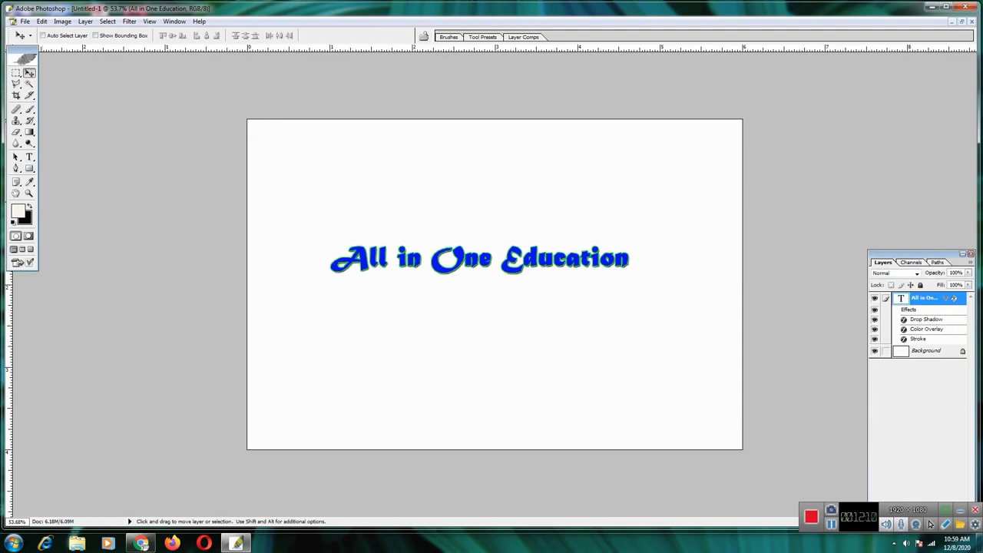
# Turn off the Drop Shadow, Color Overlay and Stroke effects on the text layer
pyautogui.doubleClick(955, 298)
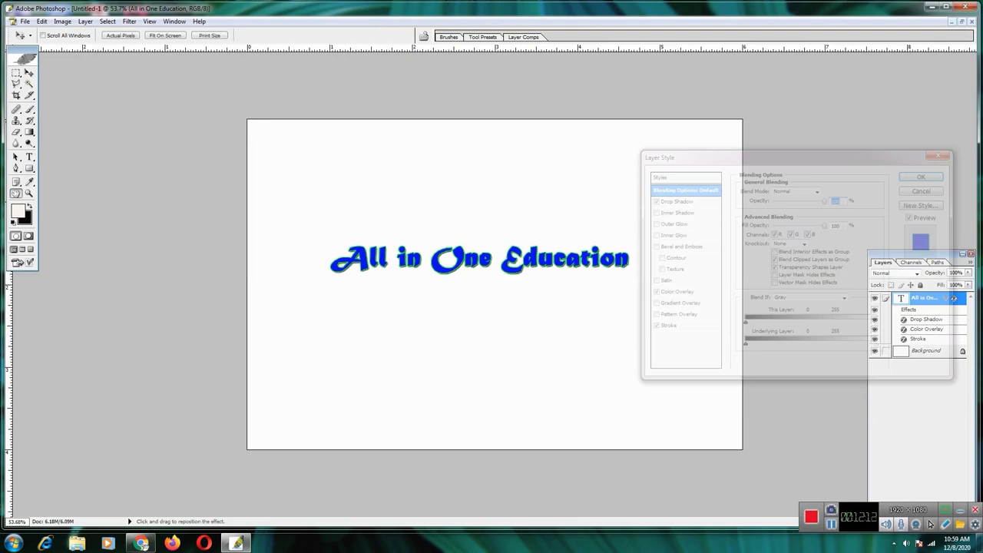
pyautogui.click(657, 292)
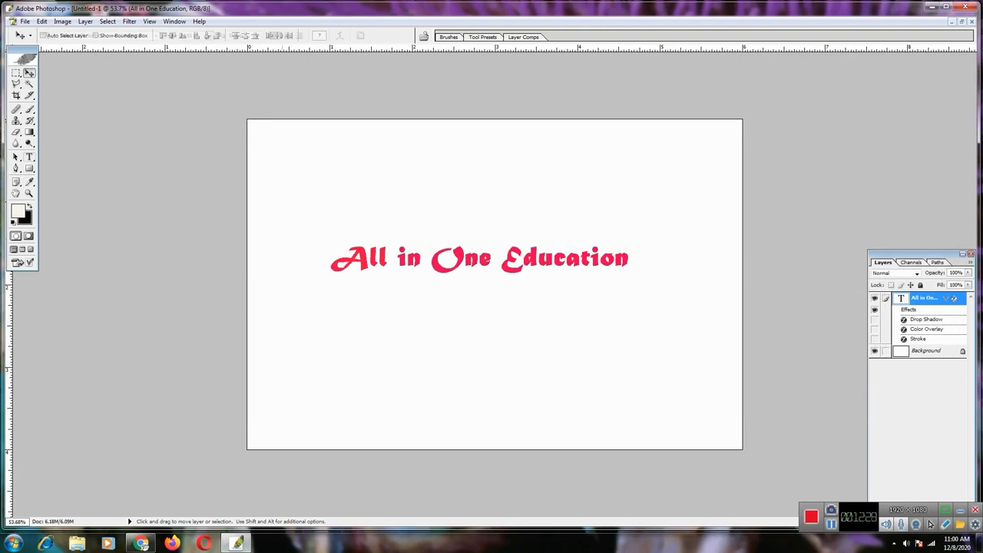
# Change the text colour of the word "All" to blue and commit the edit
pyautogui.press('t')
pyautogui.doubleClick(359, 260)
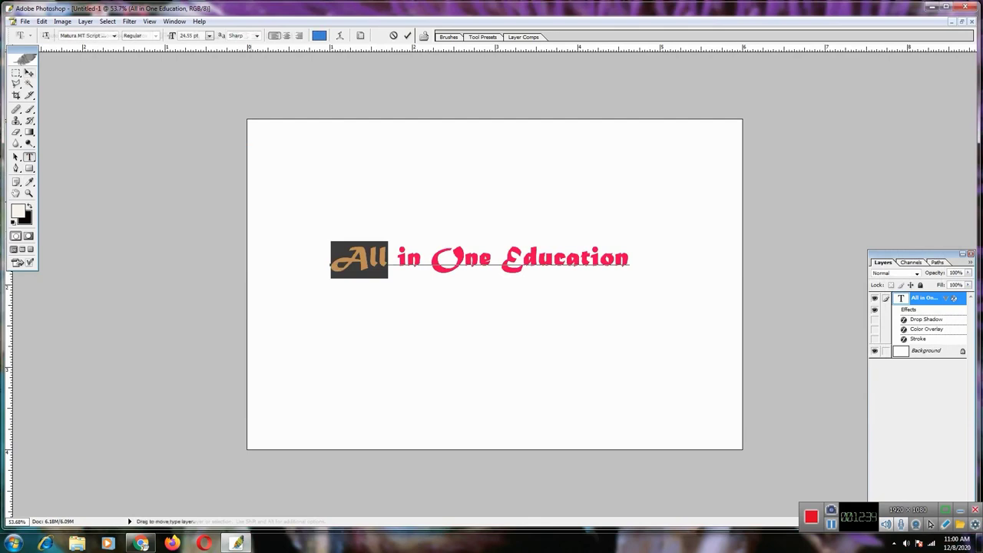
pyautogui.click(30, 72)
# Change the text colour of the word "in" to dark red, C10202
pyautogui.press('t')
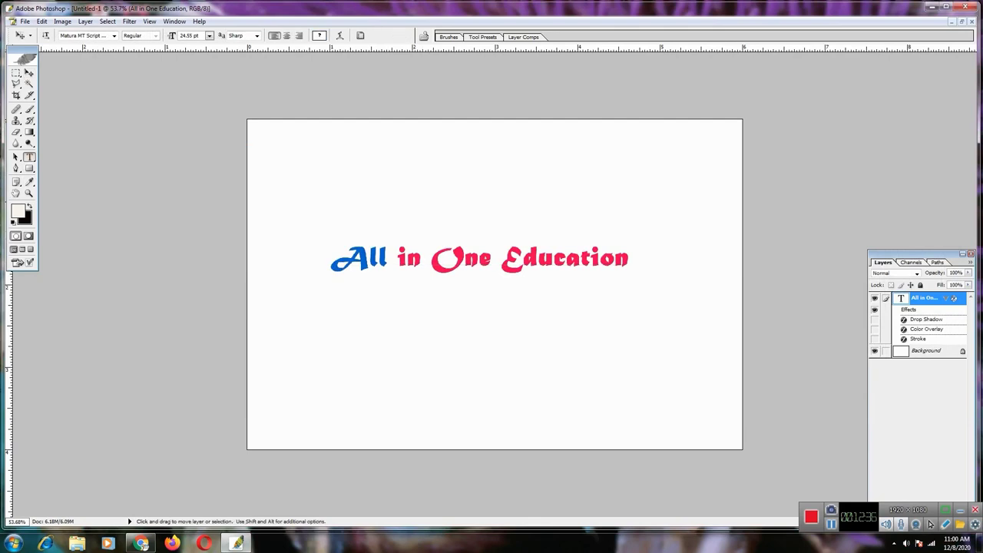
pyautogui.moveTo(398, 259); pyautogui.dragTo(422, 260)
pyautogui.click(320, 36)
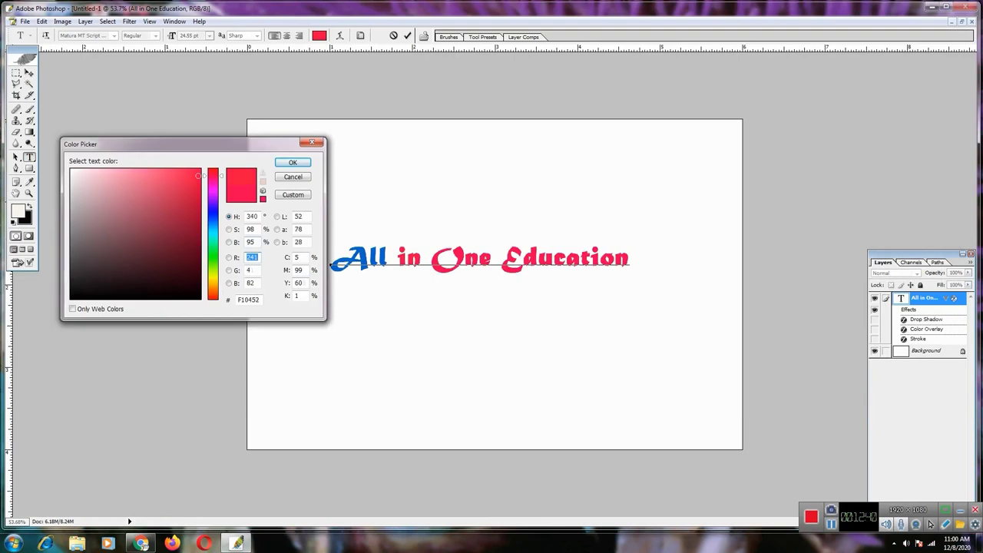
pyautogui.click(214, 293)
pyautogui.moveTo(212, 293); pyautogui.dragTo(212, 300)
pyautogui.click(199, 201)
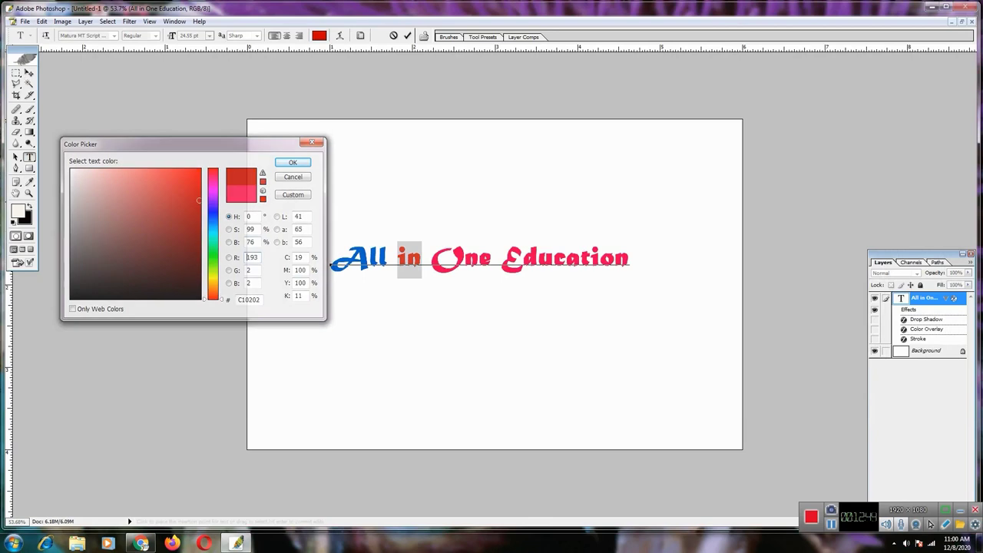
pyautogui.press('Return')
# Change the text colour of the word "One" to bright green, 0AF310
pyautogui.moveTo(433, 259); pyautogui.dragTo(490, 260)
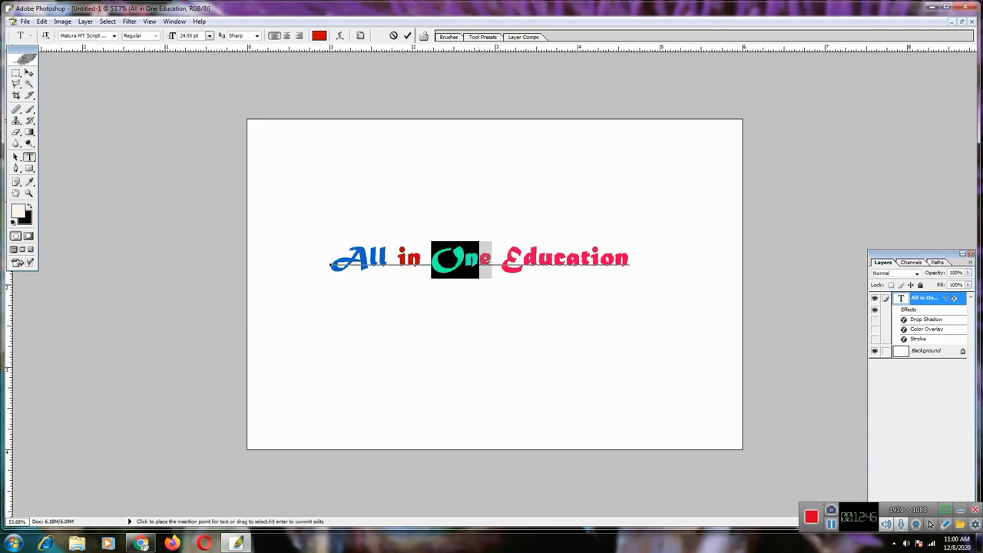
pyautogui.click(319, 36)
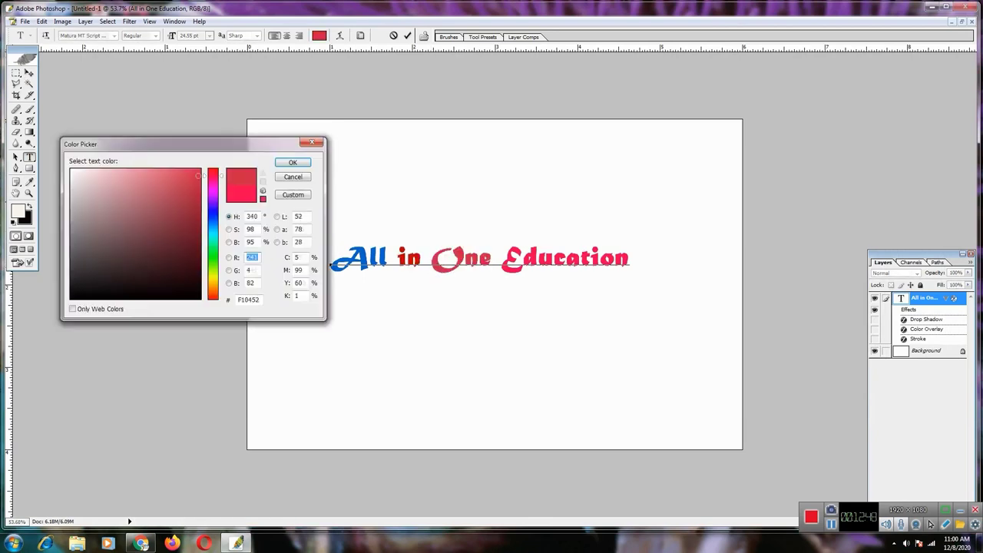
pyautogui.click(212, 255)
pyautogui.click(196, 175)
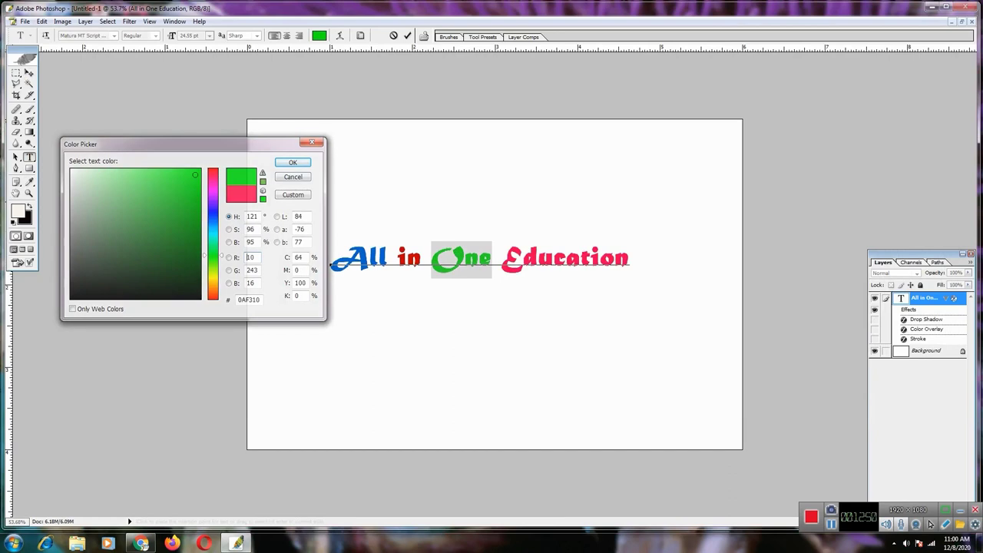
# Change the text colour of the word "Education" to yellow, D8F104, and commit the text edit
pyautogui.moveTo(504, 260); pyautogui.dragTo(632, 259)
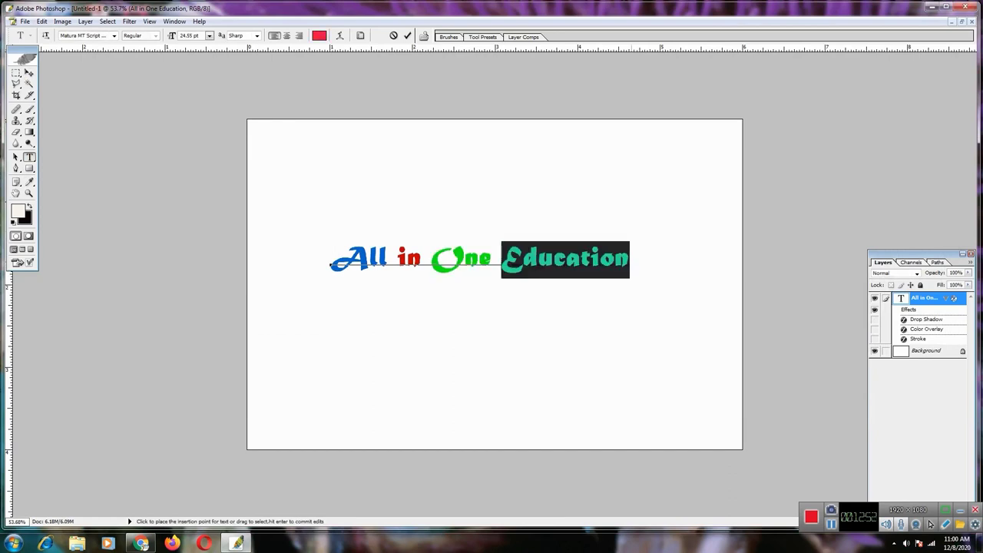
pyautogui.click(319, 36)
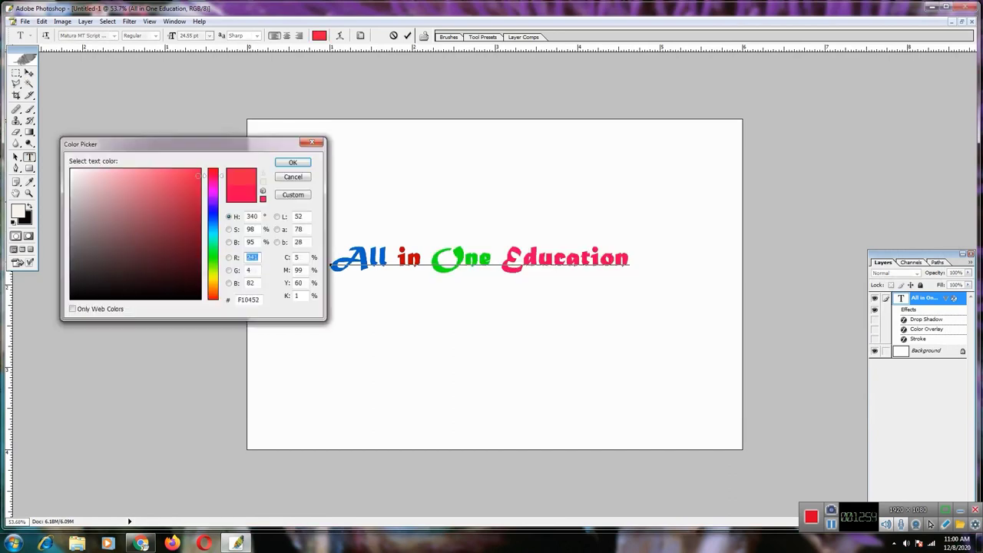
pyautogui.click(212, 272)
pyautogui.moveTo(212, 273); pyautogui.dragTo(213, 285)
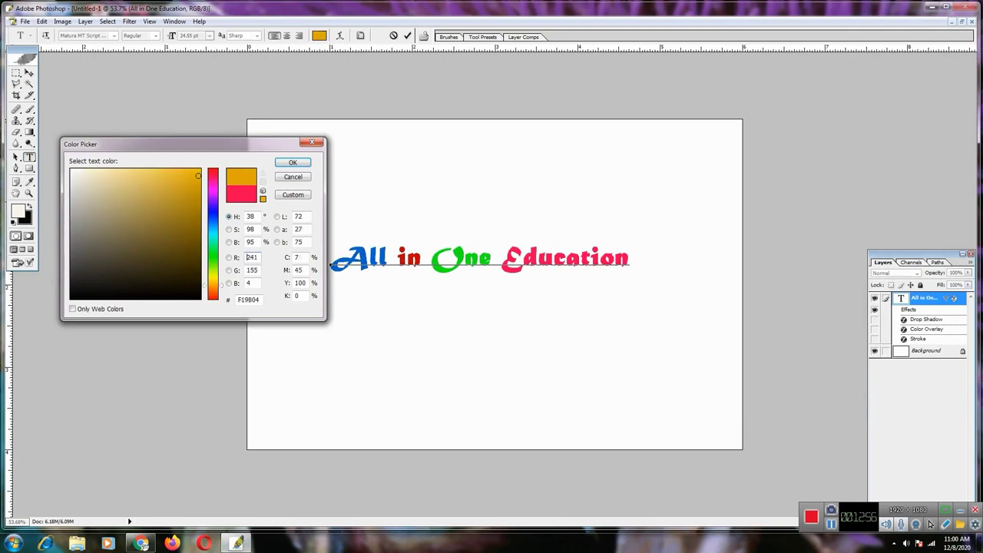
pyautogui.click(212, 263)
pyautogui.click(212, 223)
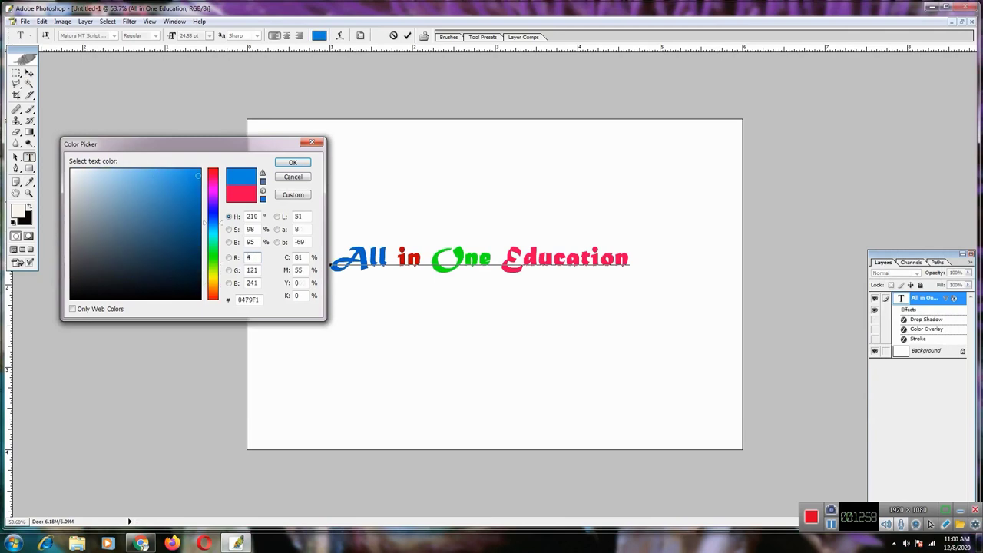
pyautogui.click(212, 251)
pyautogui.click(212, 258)
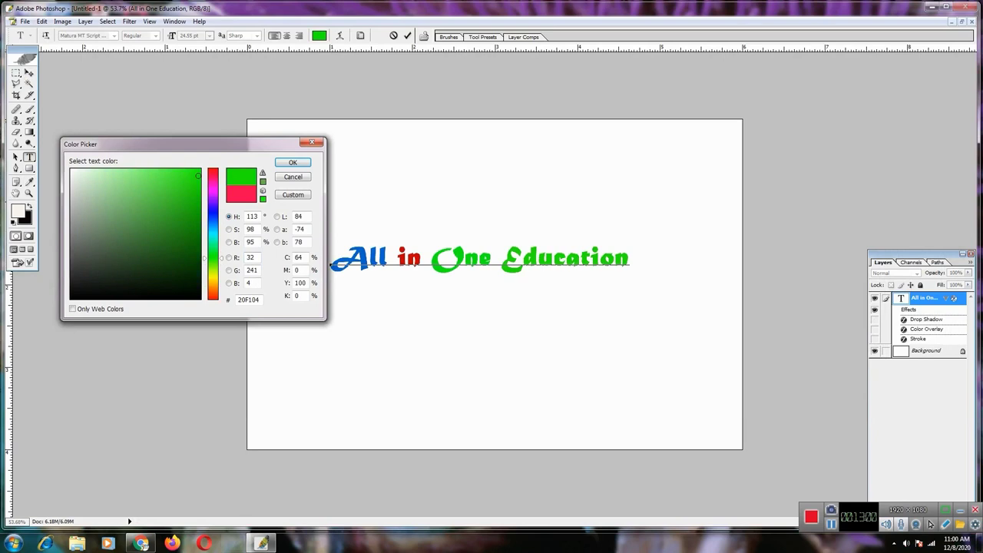
pyautogui.click(212, 275)
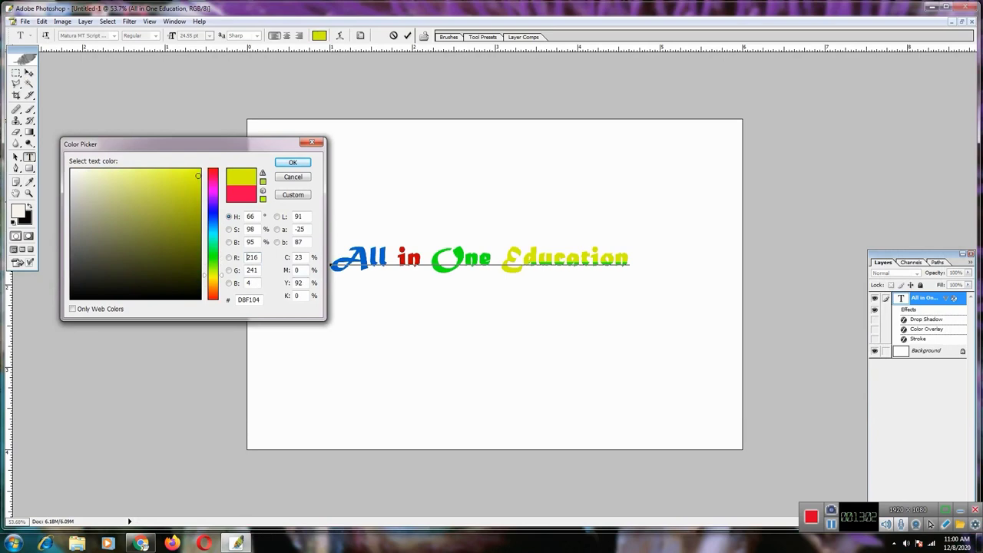
pyautogui.press('Return')
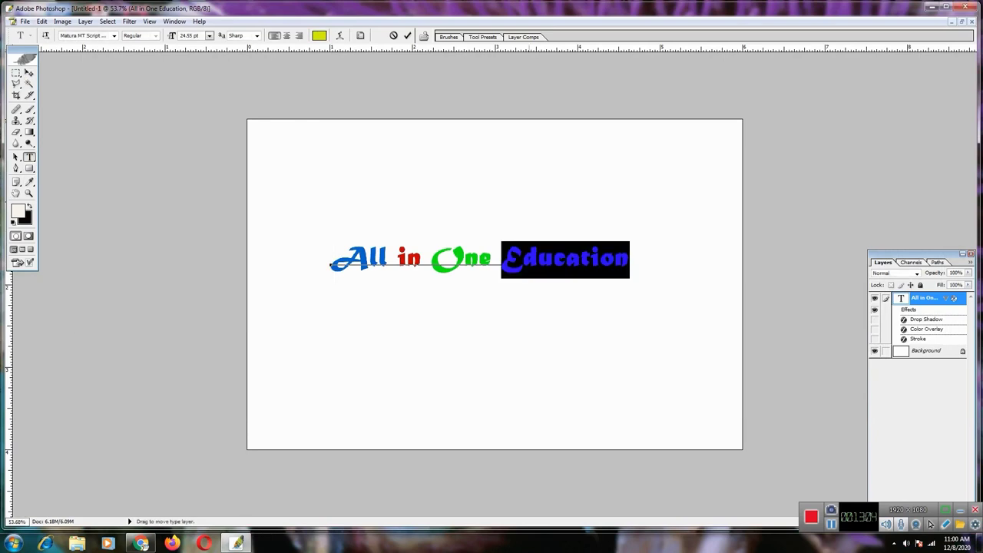
pyautogui.click(30, 73)
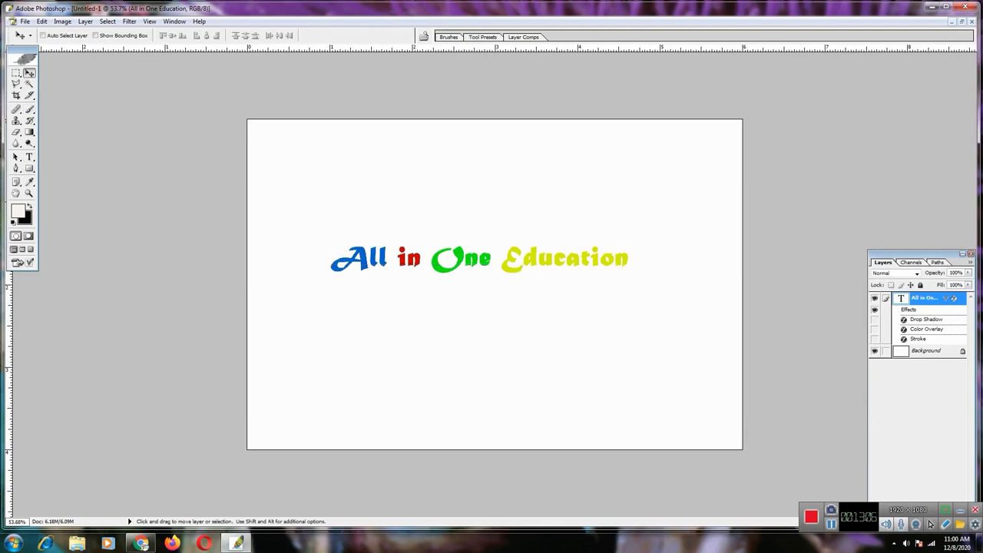
# Add a Stroke effect to the text layer and set its colour to near-black, 020F04
pyautogui.doubleClick(951, 298)
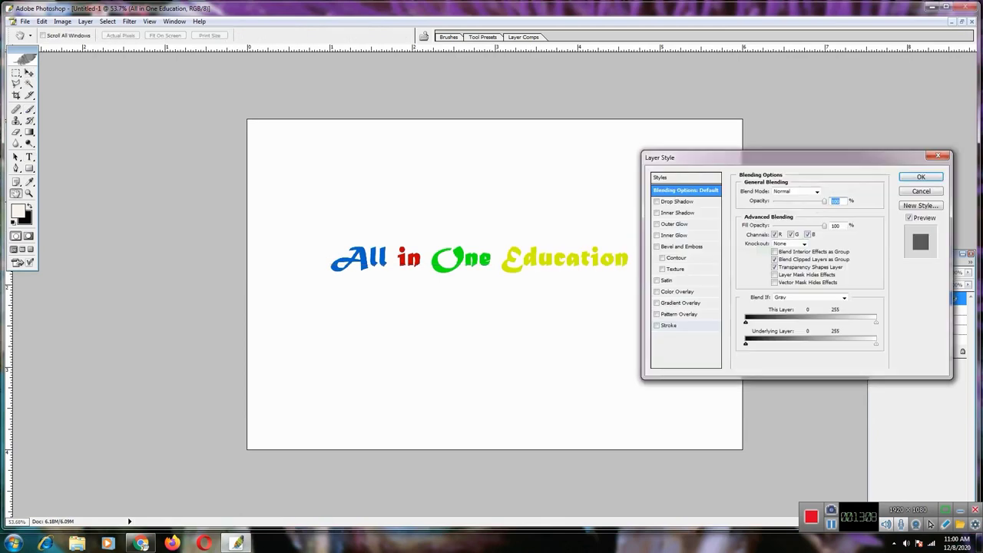
pyautogui.click(670, 326)
pyautogui.click(765, 250)
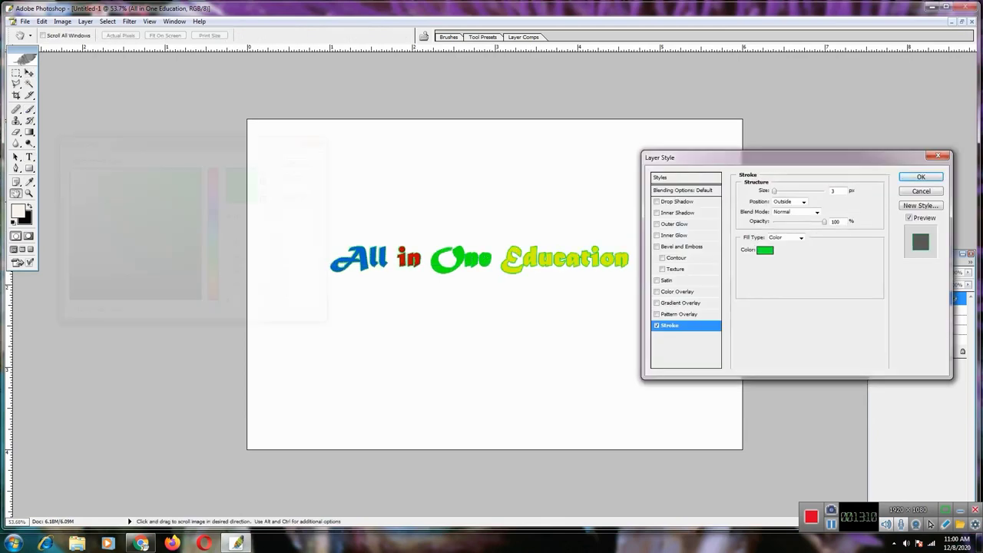
pyautogui.click(200, 278)
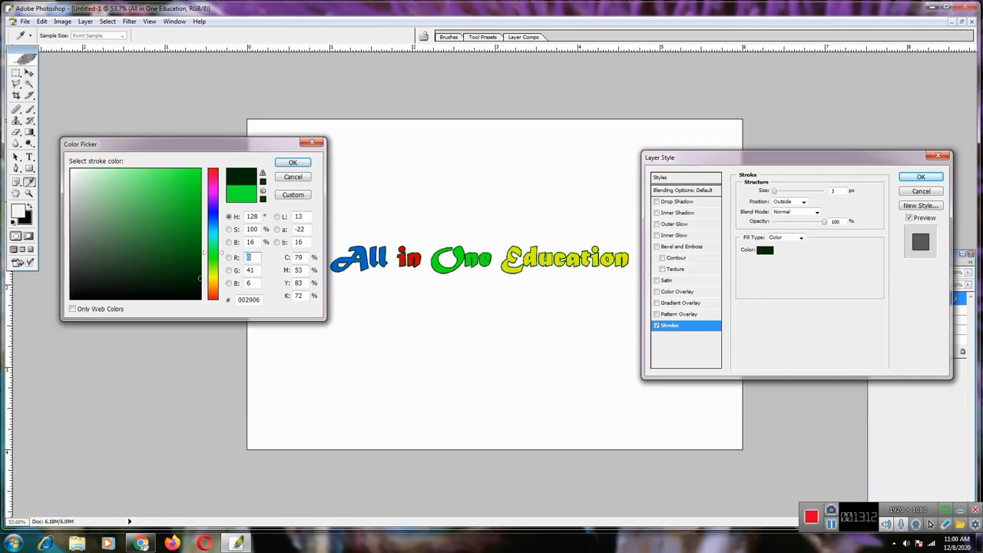
pyautogui.click(185, 292)
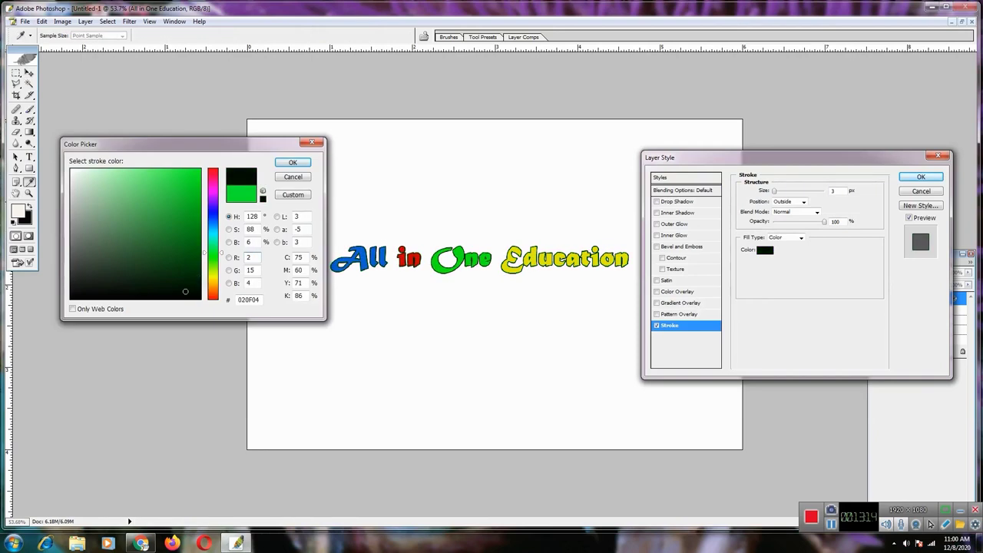
pyautogui.click(293, 162)
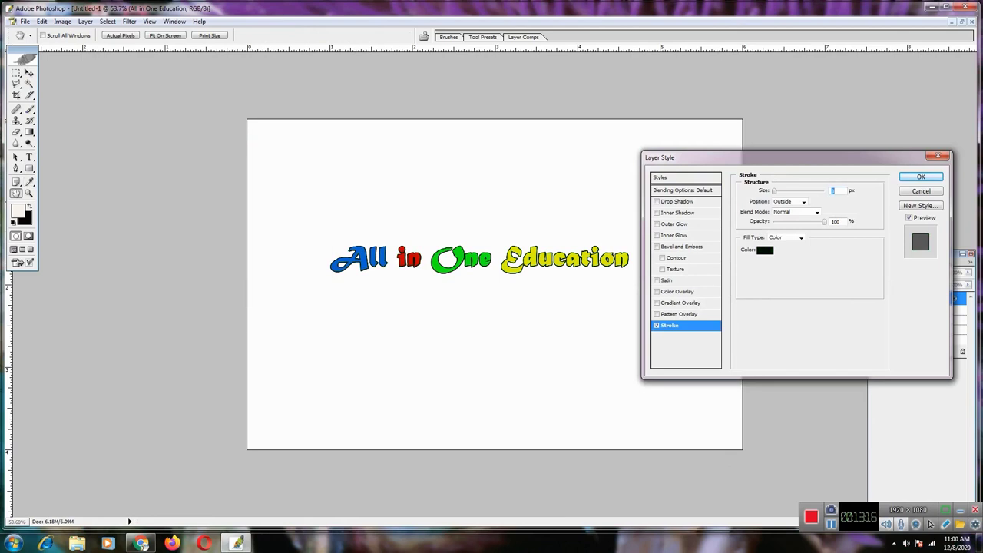
# Try a green Color Overlay, 09EA4E, on the text layer and discard it
pyautogui.click(678, 292)
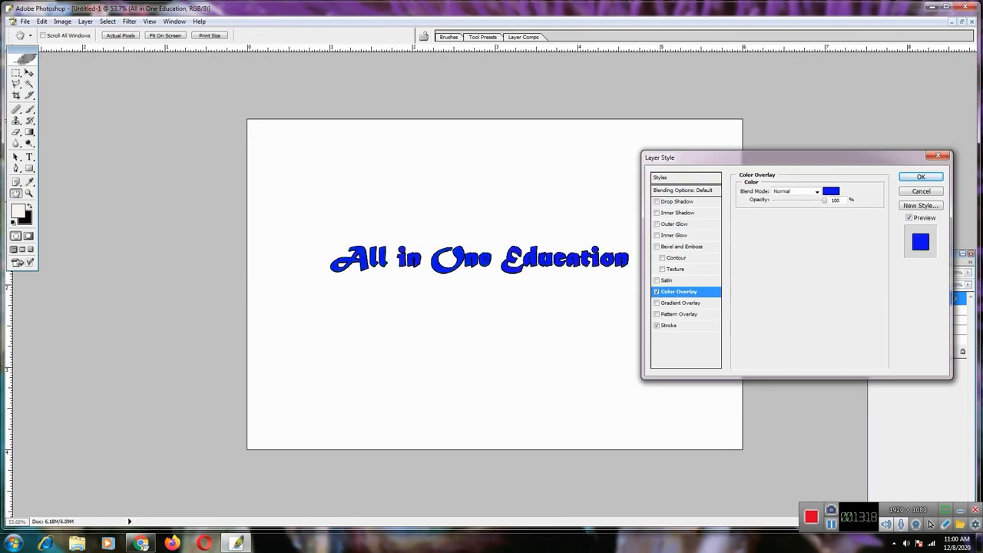
pyautogui.click(831, 191)
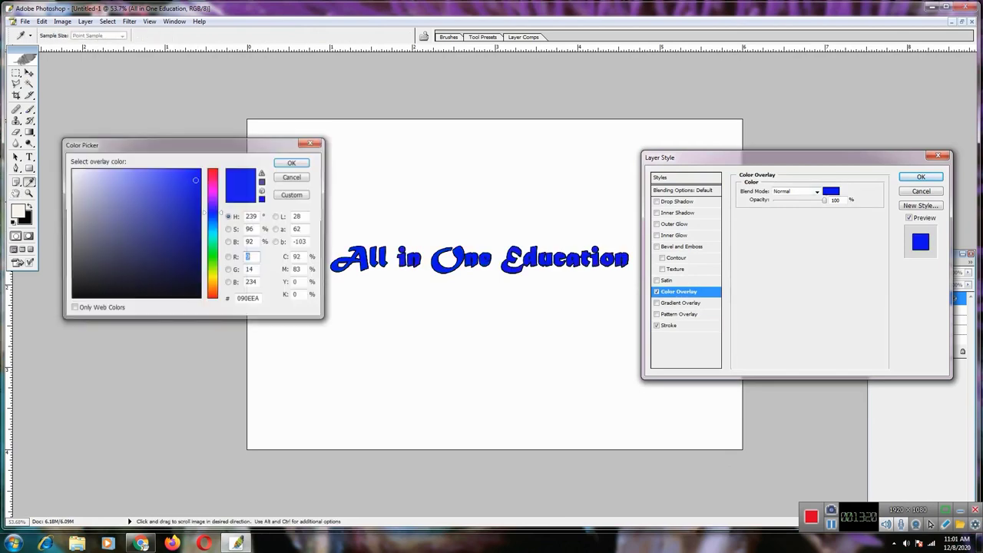
pyautogui.click(214, 249)
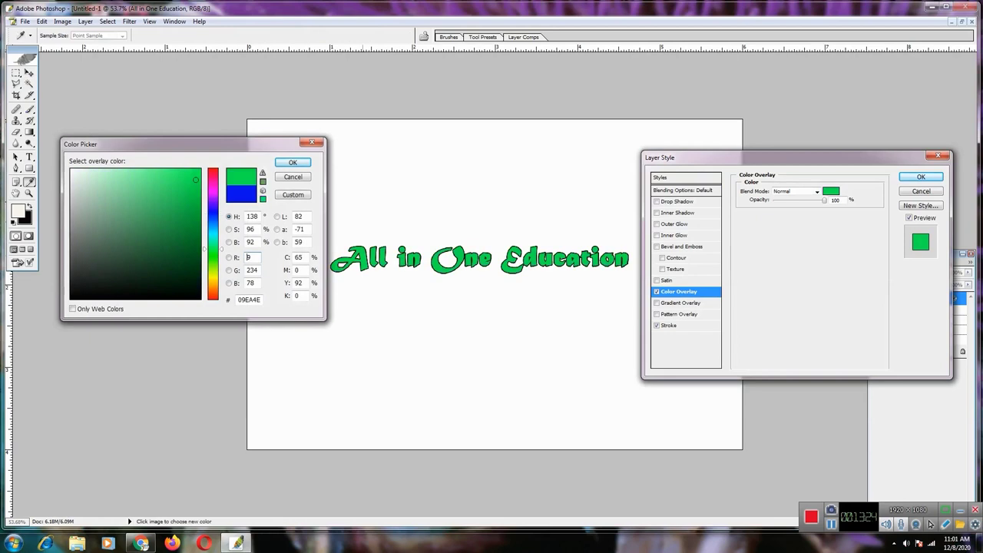
pyautogui.press('Escape')
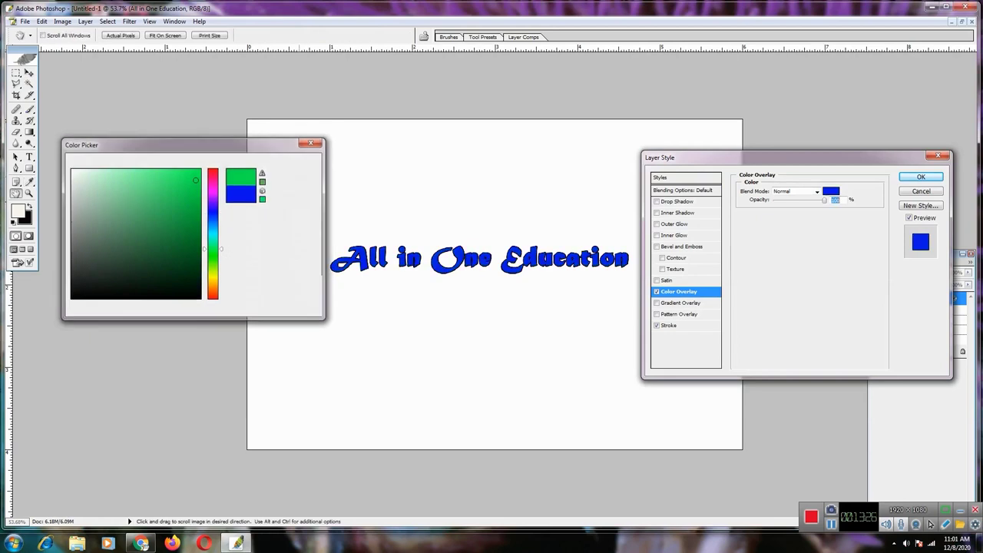
pyautogui.click(657, 292)
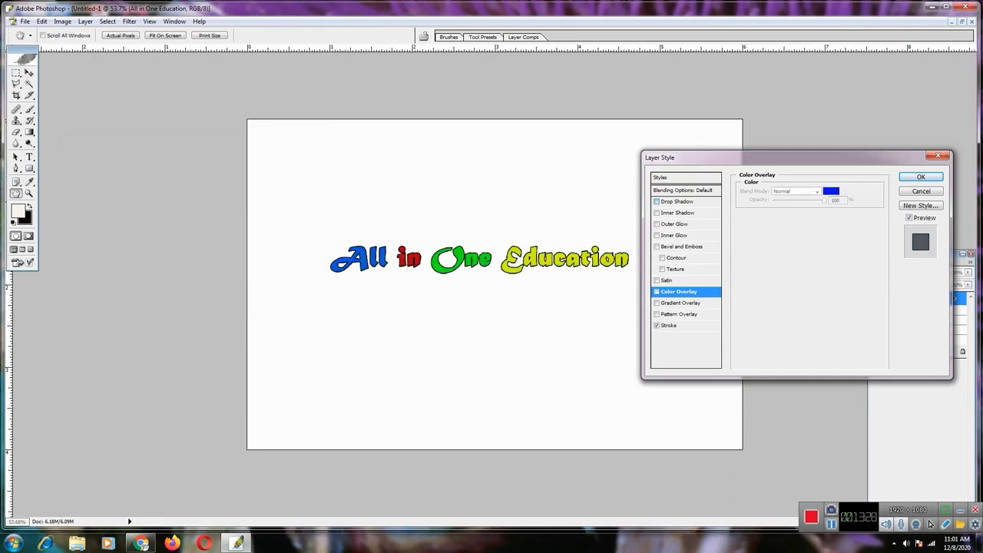
# Turn on a black Drop Shadow for the text with 91% opacity and 11 px distance
pyautogui.click(657, 202)
pyautogui.click(832, 192)
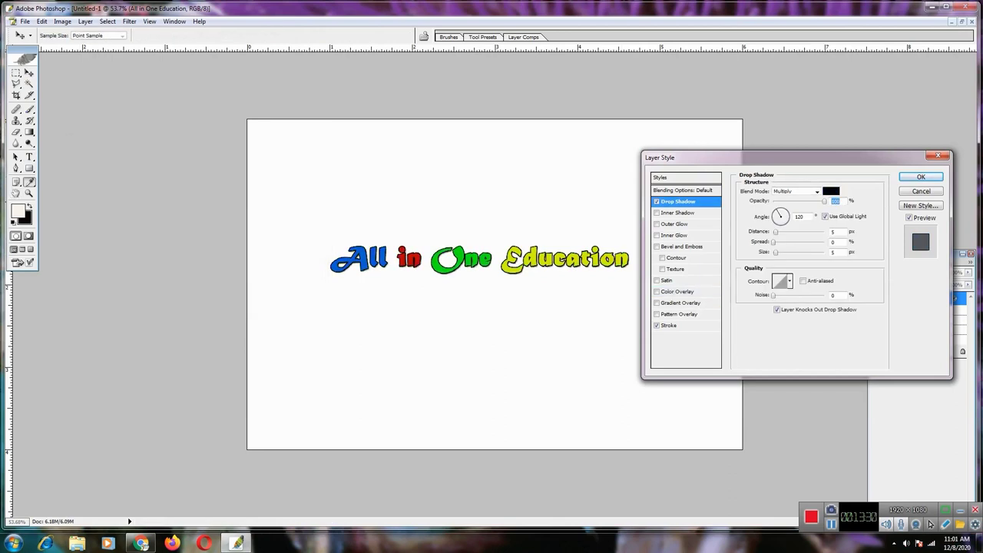
pyautogui.click(213, 200)
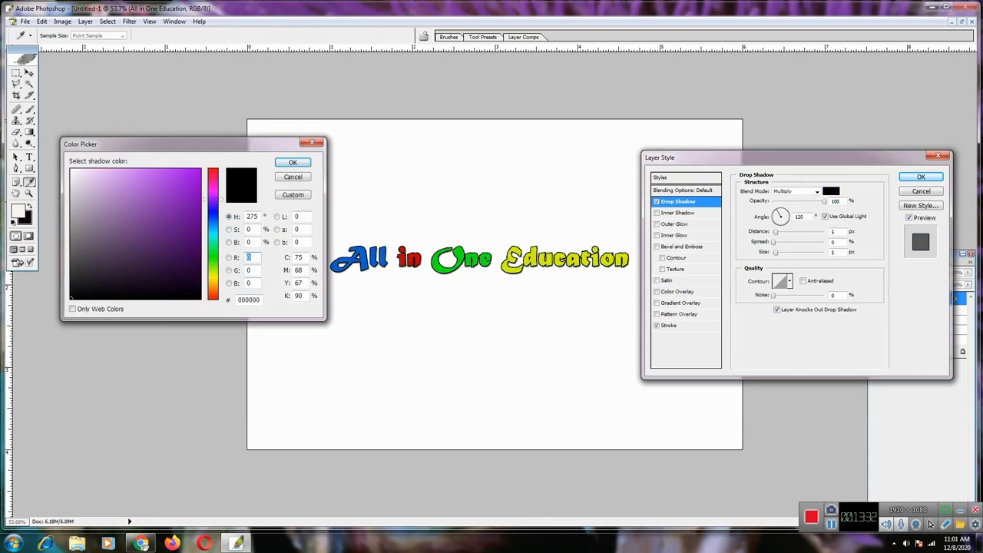
pyautogui.click(213, 176)
pyautogui.moveTo(214, 176); pyautogui.dragTo(213, 172)
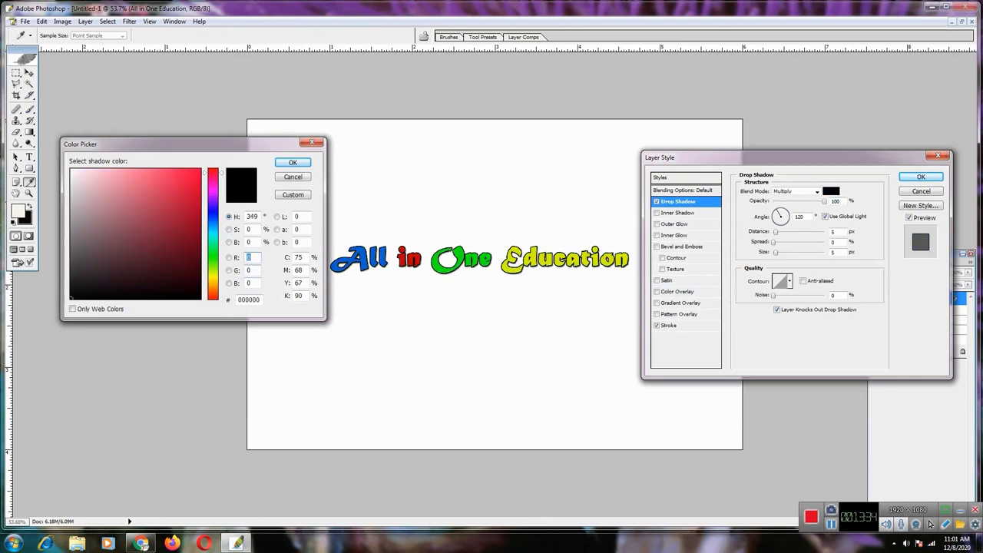
pyautogui.press('Return')
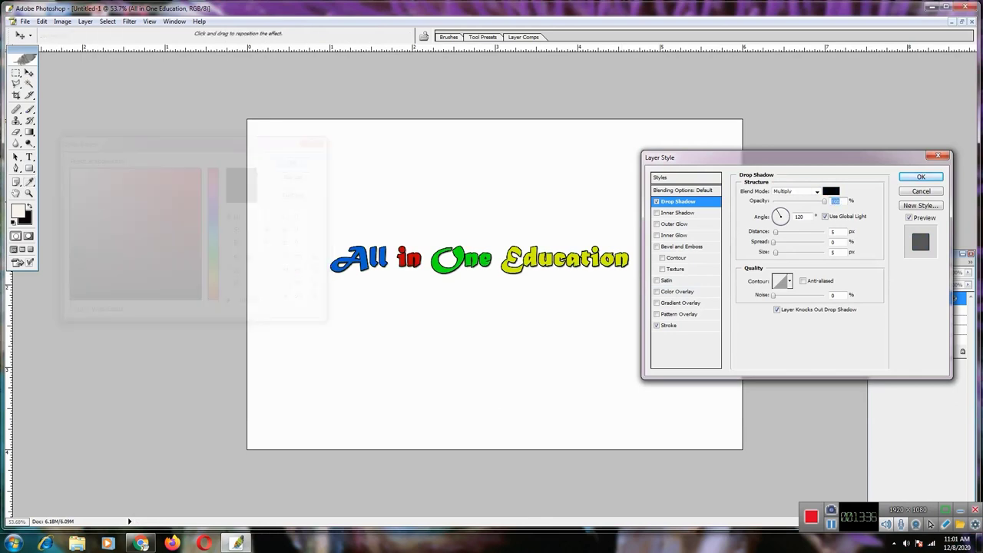
pyautogui.moveTo(824, 201)
pyautogui.mouseDown()
pyautogui.moveTo(802, 201)
pyautogui.moveTo(820, 201)
pyautogui.mouseUp()
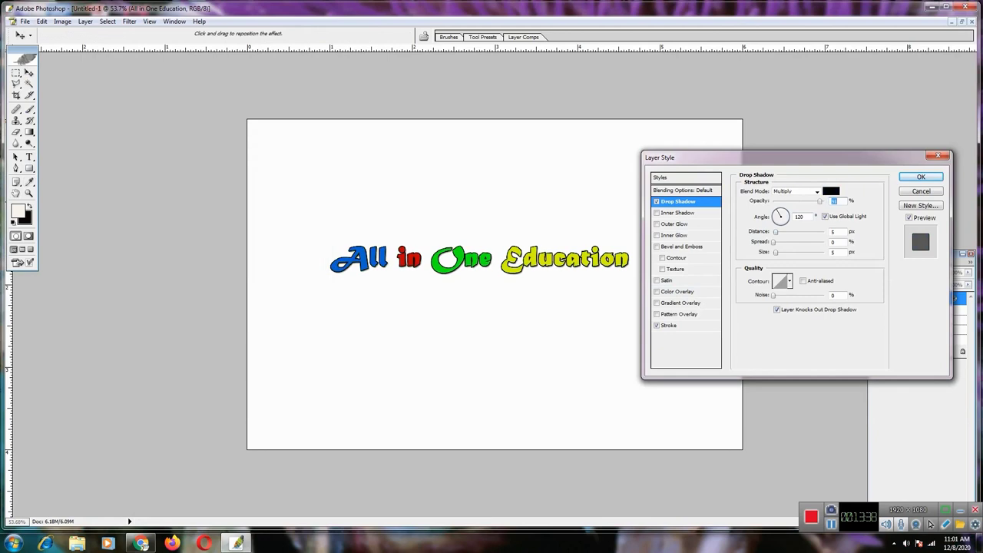
pyautogui.moveTo(776, 232); pyautogui.dragTo(783, 232)
pyautogui.hotkey('shift', 'Down')
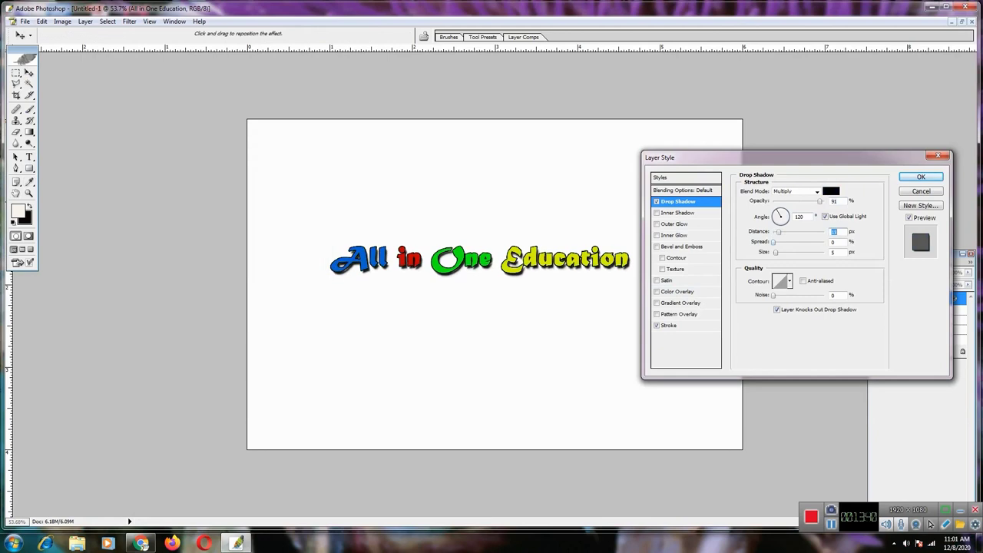
# Set the drop shadow's spread to 67% and increase its size slightly
pyautogui.press('Tab')
pyautogui.hotkey('shift', 'Up')
pyautogui.hotkey('shift', 'Up')
pyautogui.hotkey('shift', 'Up')
pyautogui.hotkey('shift', 'Up')
pyautogui.hotkey('shift', 'Up')
pyautogui.hotkey('shift', 'Up')
pyautogui.hotkey('shift', 'Up')
pyautogui.press('Tab')
pyautogui.hotkey('shift', 'Up')
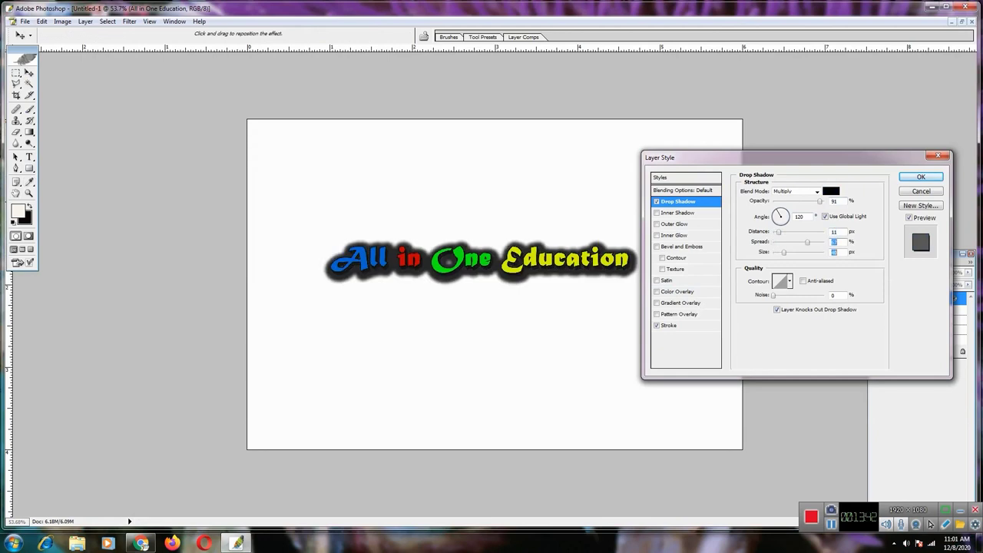
pyautogui.hotkey('shift', 'Down')
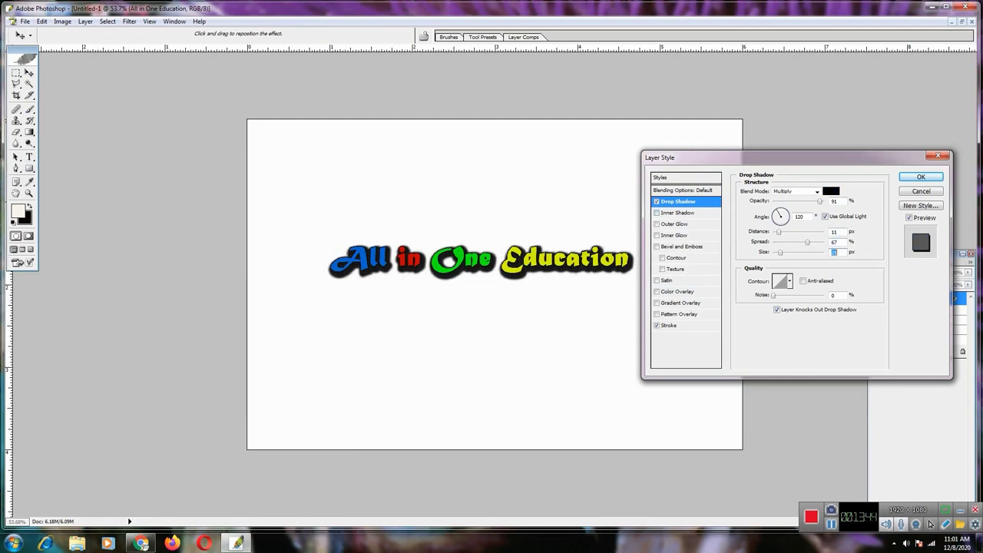
# Turn on the Outer Glow and Inner Glow effects for the text, leaving Inner Shadow off
pyautogui.click(679, 213)
pyautogui.click(657, 213)
pyautogui.click(675, 224)
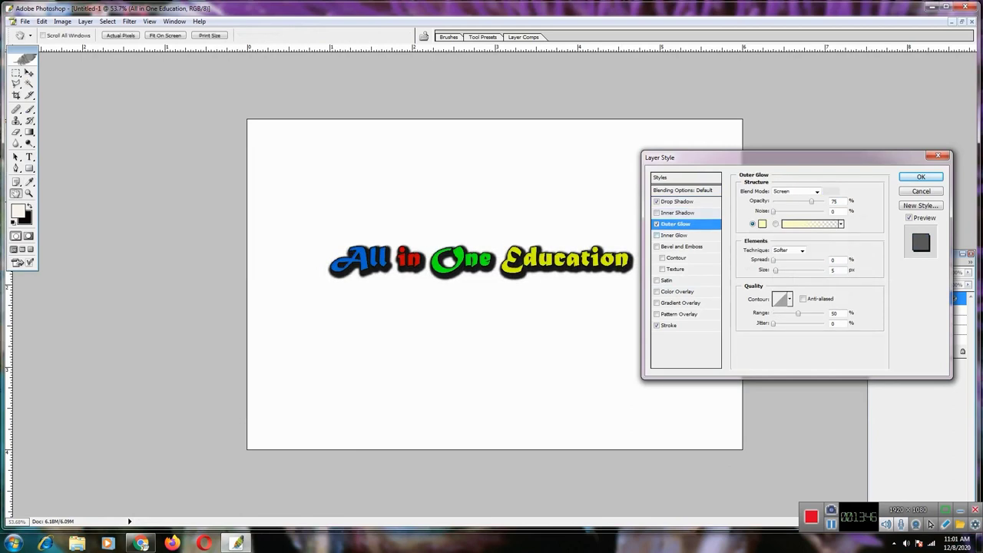
pyautogui.click(675, 236)
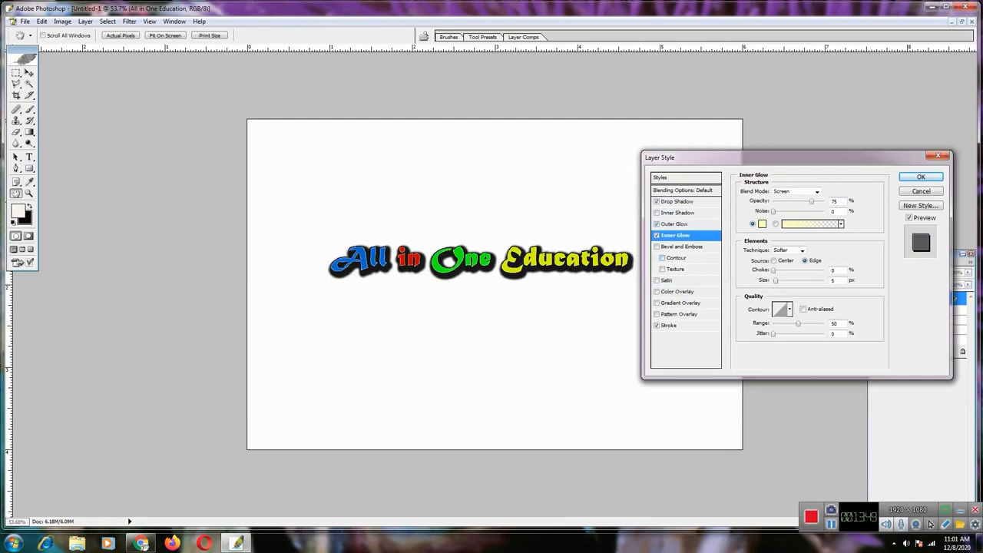
# Try Bevel and Emboss with its Contour and Texture options, as well as Satin, on the text
pyautogui.click(681, 247)
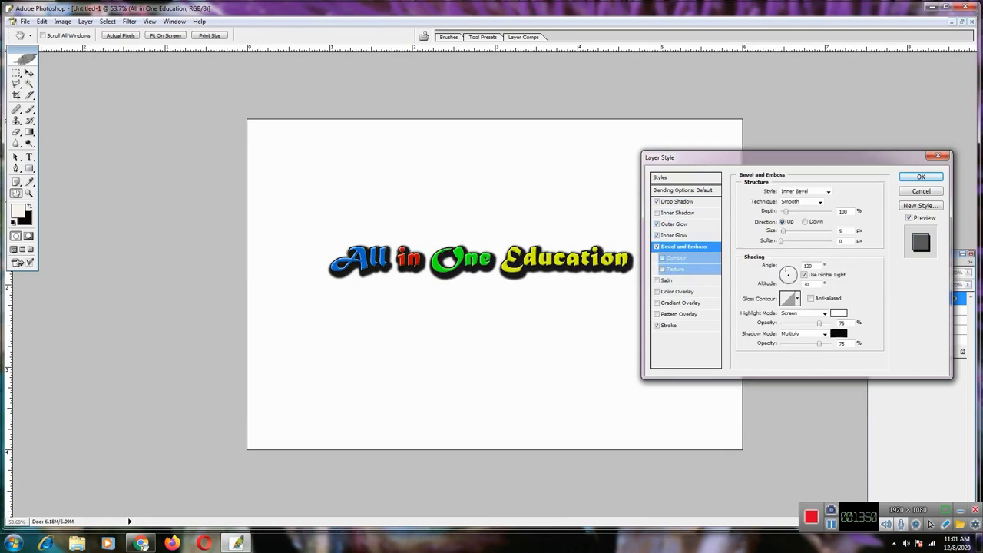
pyautogui.click(668, 280)
pyautogui.press('space')
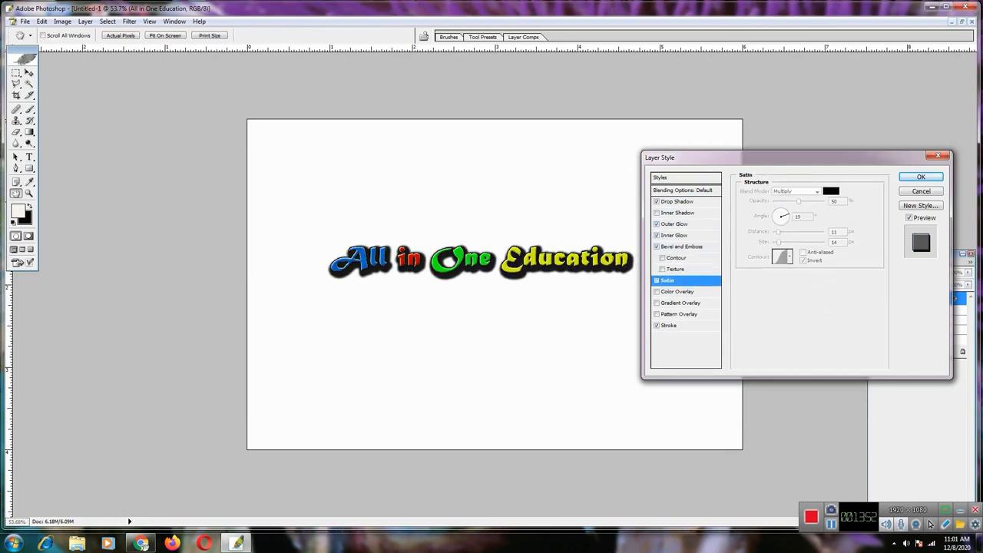
pyautogui.click(676, 270)
pyautogui.press('space')
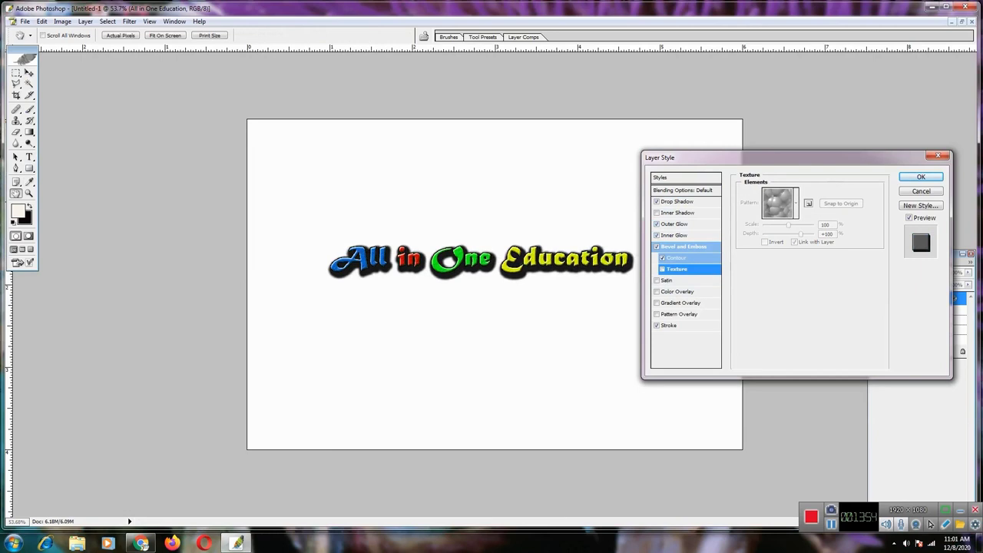
# Try the Color Overlay and Inner Shadow effects on the text, and turn off Bevel and Emboss with its Contour
pyautogui.click(677, 292)
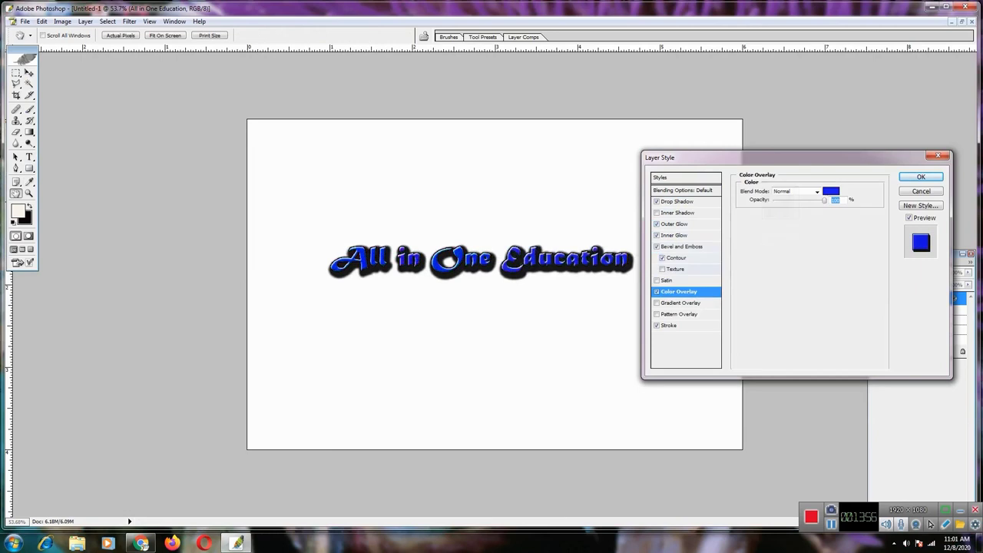
pyautogui.press('space')
pyautogui.click(678, 212)
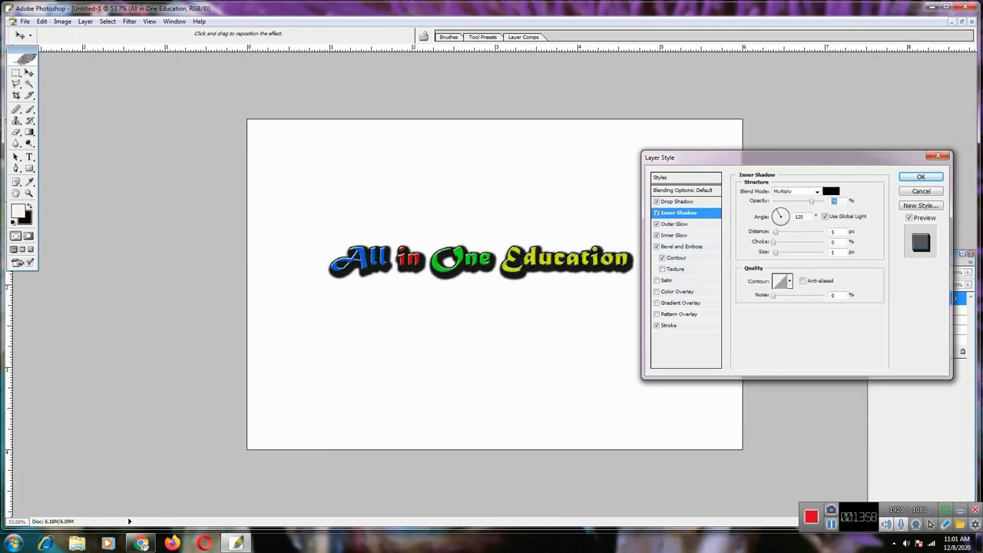
pyautogui.click(657, 213)
pyautogui.moveTo(768, 162); pyautogui.dragTo(724, 124)
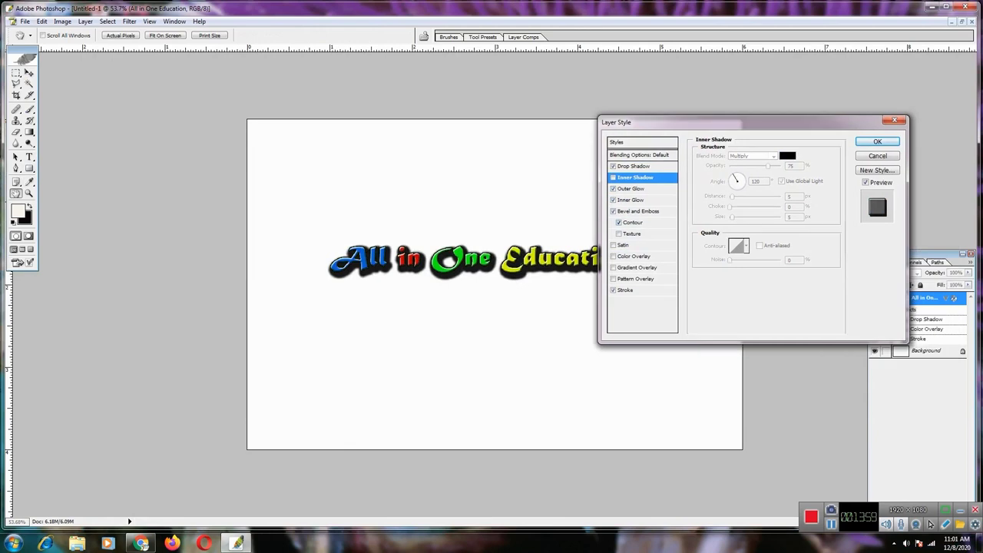
pyautogui.click(614, 211)
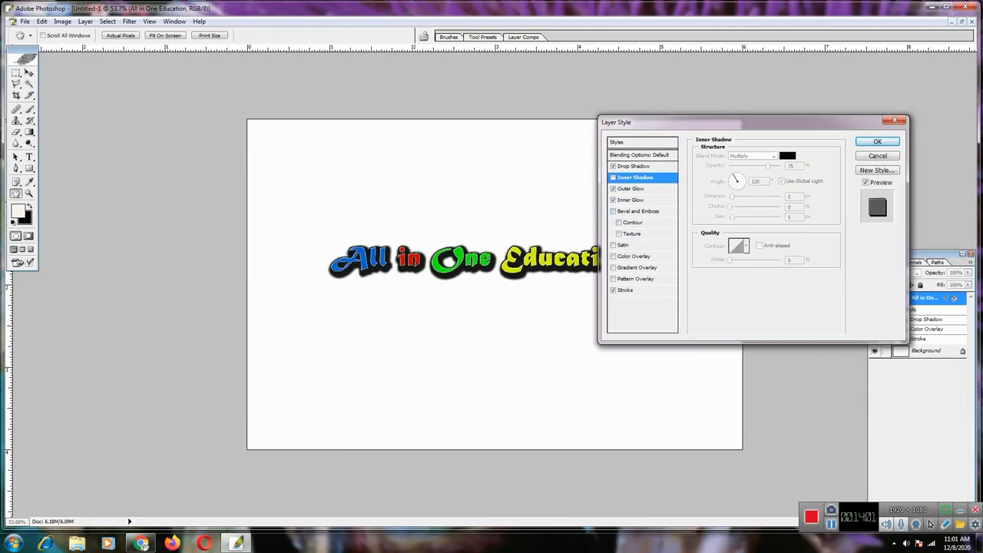
# Set the text's drop shadow to a spread of 75% and a size of 24 px
pyautogui.moveTo(740, 127); pyautogui.dragTo(761, 126)
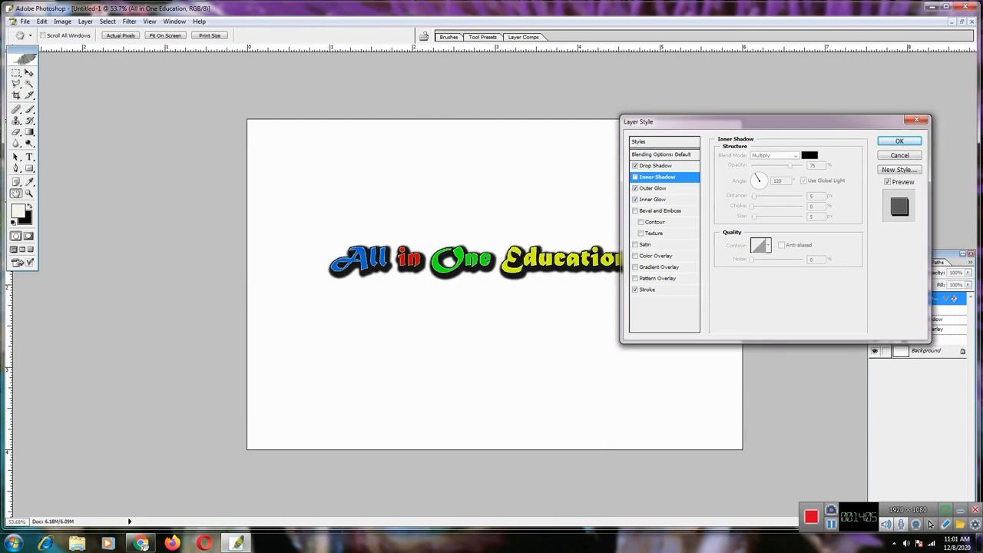
pyautogui.click(656, 166)
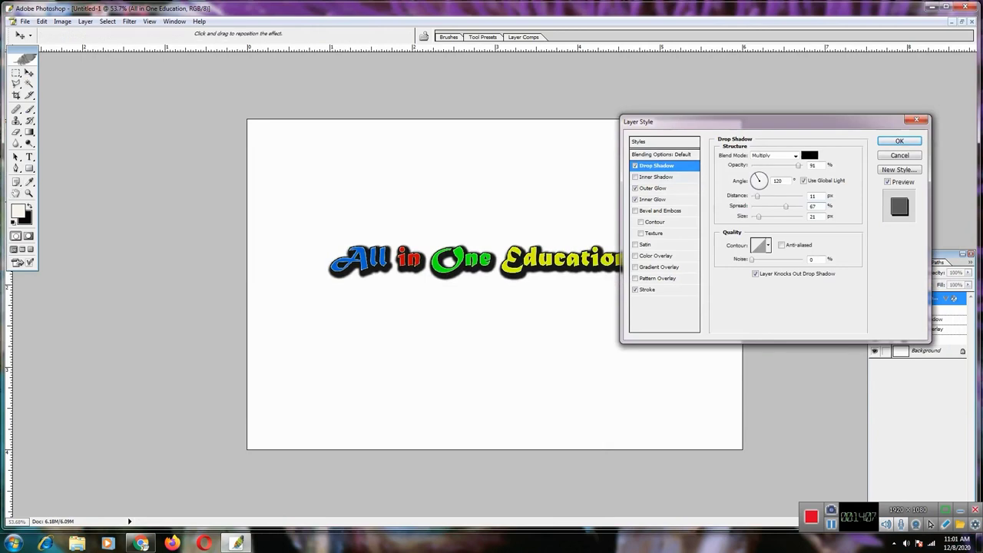
pyautogui.moveTo(759, 218); pyautogui.dragTo(792, 207)
pyautogui.hotkey('shift', 'Down')
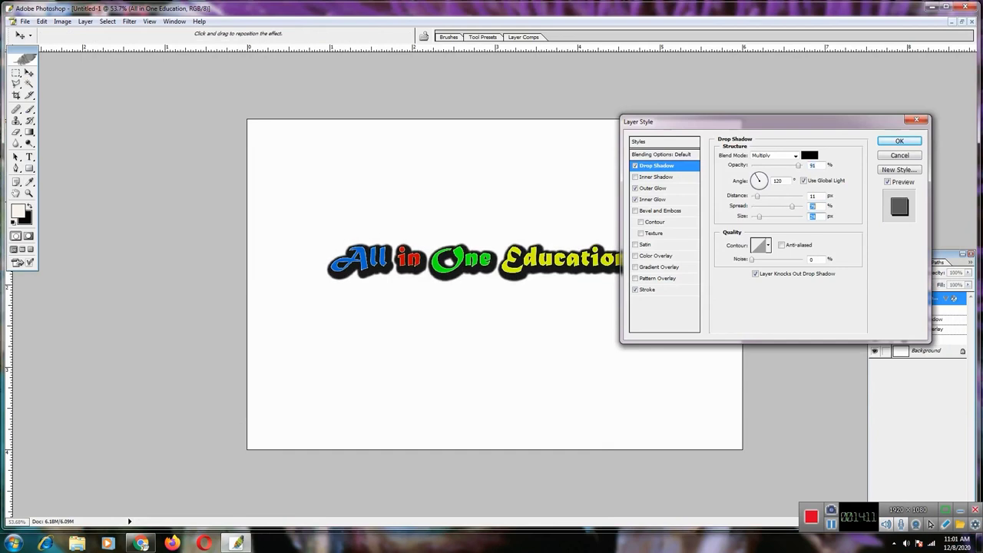
pyautogui.hotkey('shift', 'Down')
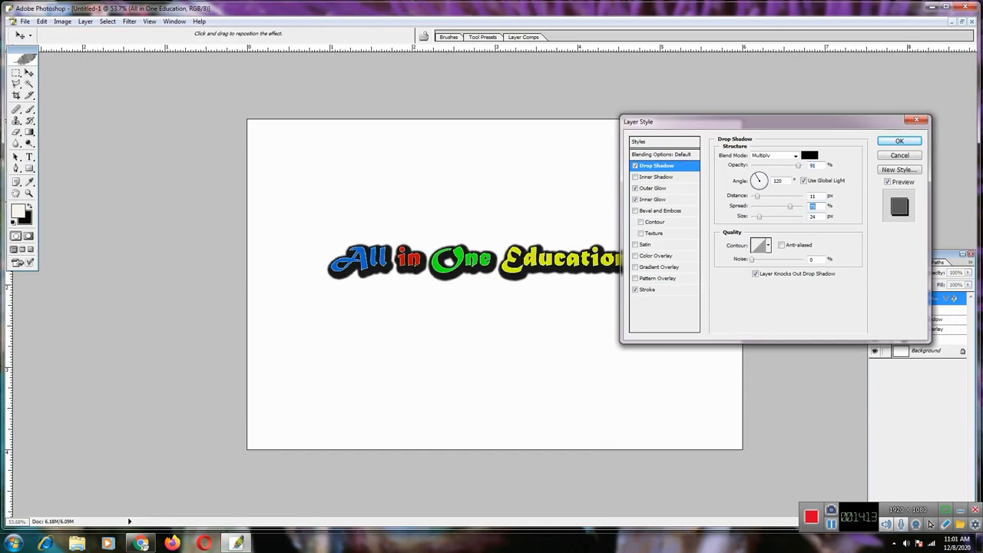
# Try blue and pale cream as the drop shadow colour, and settle on near-black 0E0C09
pyautogui.click(810, 156)
pyautogui.click(213, 279)
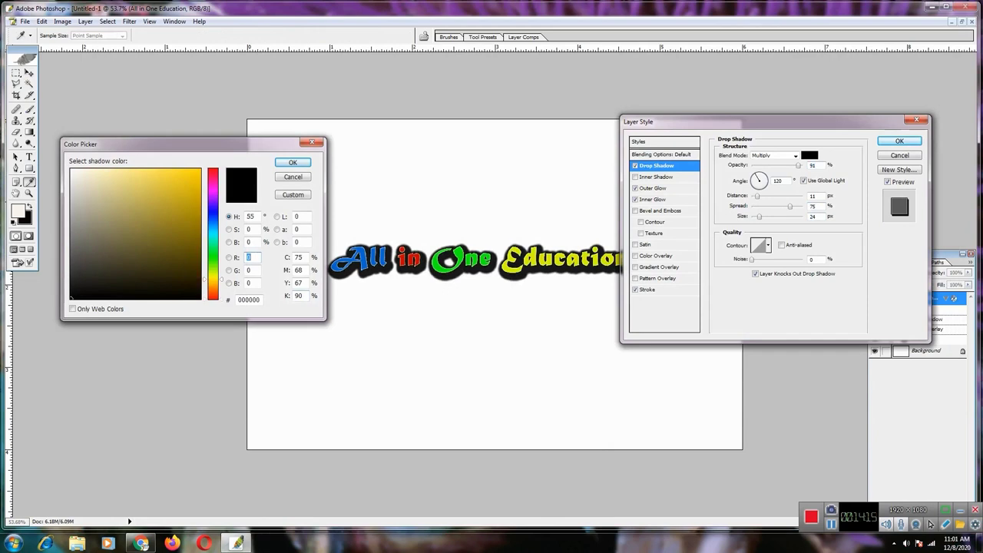
pyautogui.moveTo(212, 279); pyautogui.dragTo(212, 264)
pyautogui.click(186, 192)
pyautogui.click(213, 212)
pyautogui.click(195, 179)
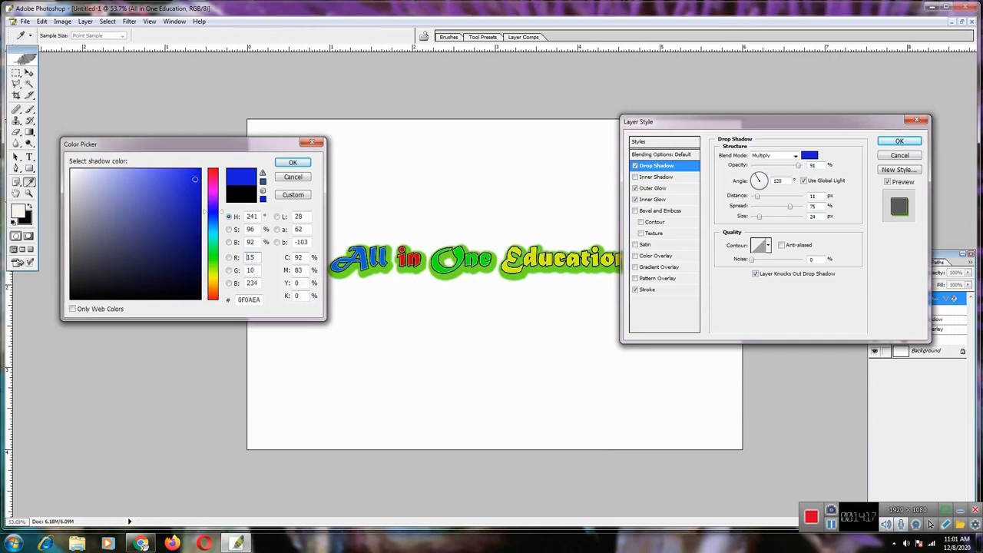
pyautogui.moveTo(213, 212); pyautogui.dragTo(213, 288)
pyautogui.click(76, 172)
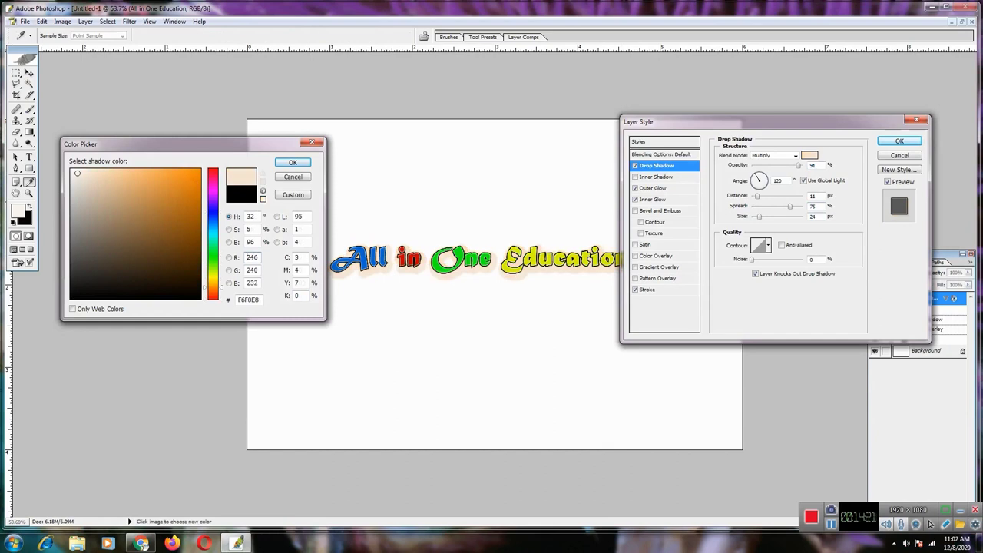
pyautogui.click(115, 292)
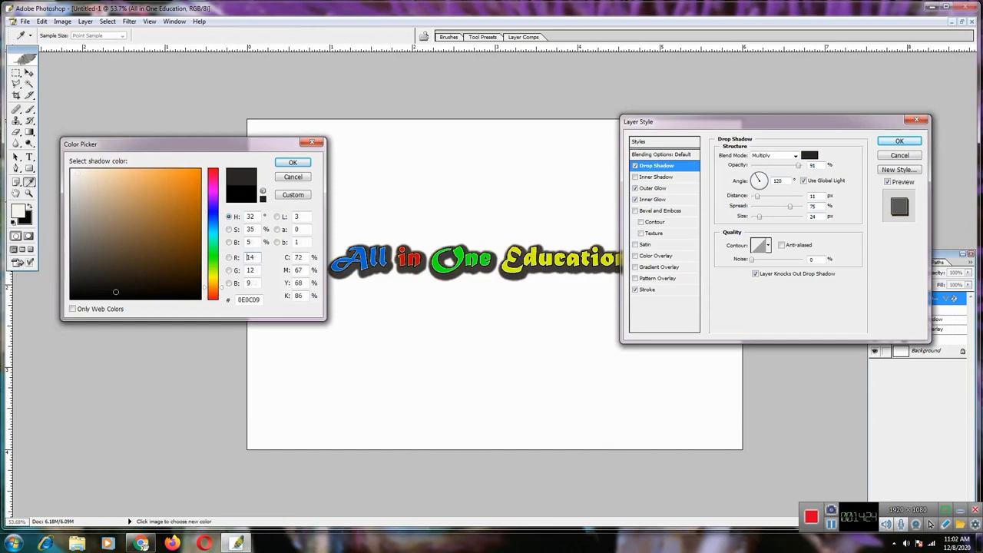
pyautogui.press('Return')
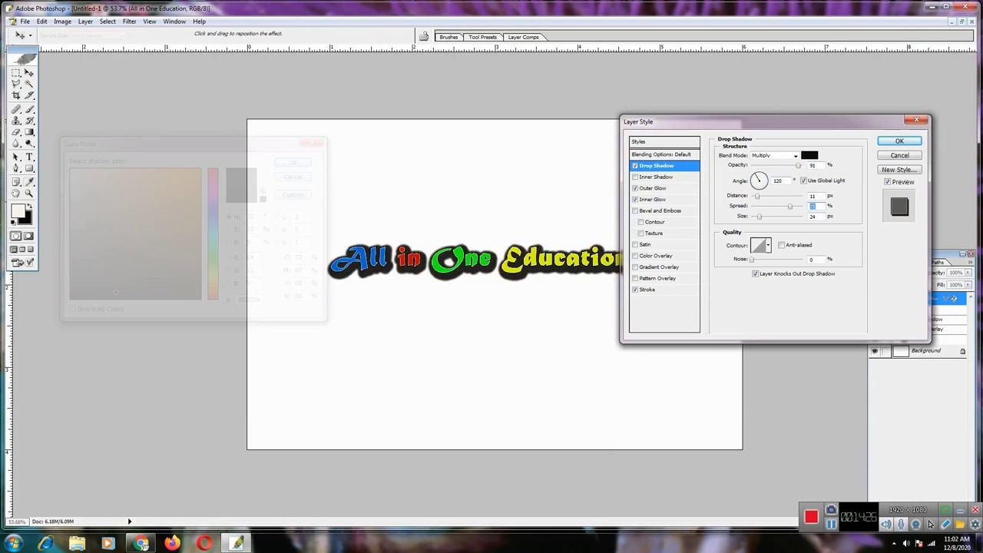
# Try a bright blue stroke colour (0D23F1) on the text
pyautogui.moveTo(771, 122); pyautogui.dragTo(839, 172)
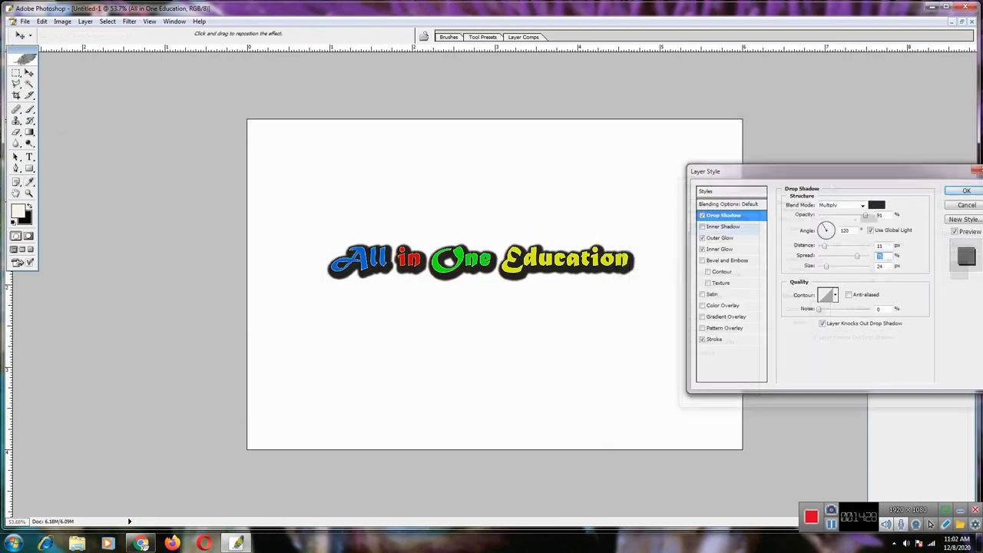
pyautogui.click(715, 339)
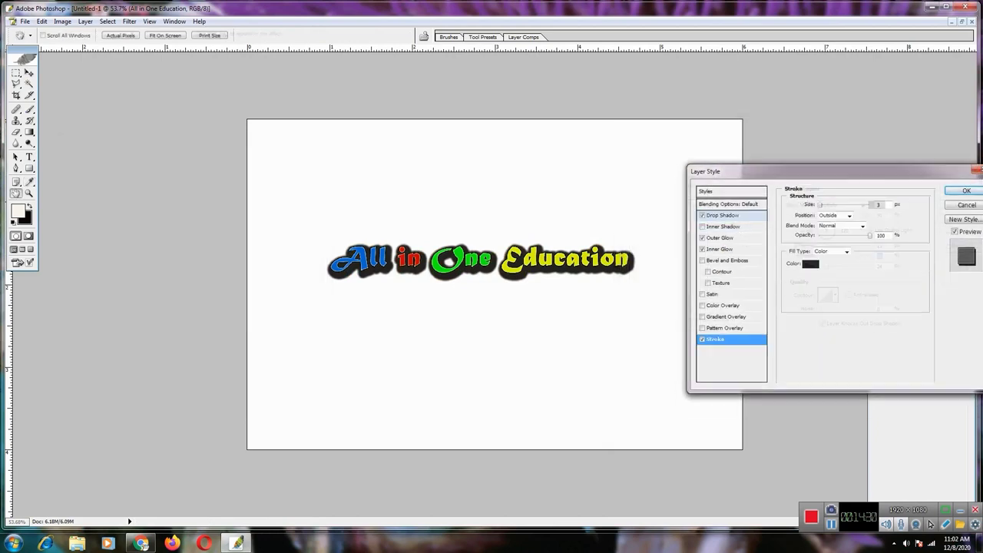
pyautogui.click(811, 264)
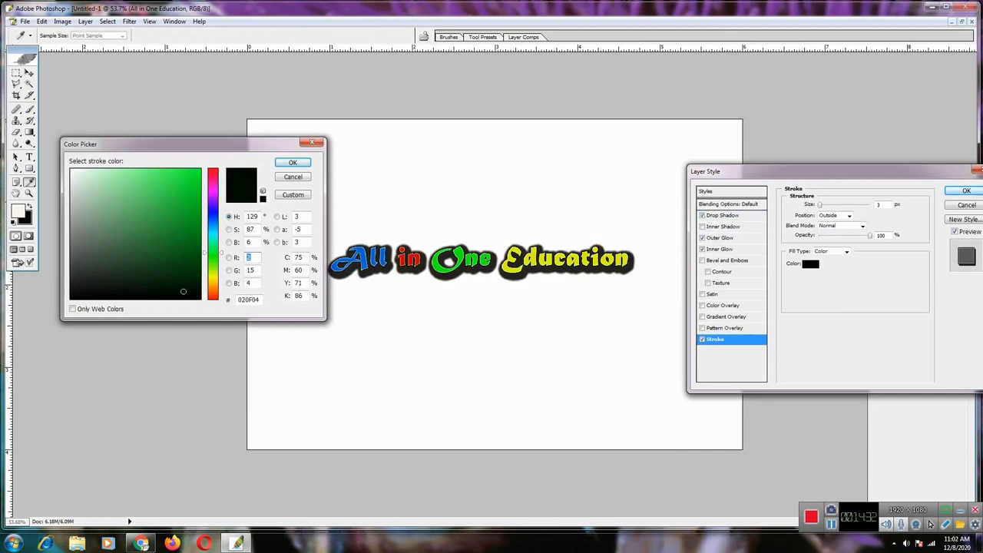
pyautogui.click(213, 212)
pyautogui.moveTo(213, 212); pyautogui.dragTo(213, 215)
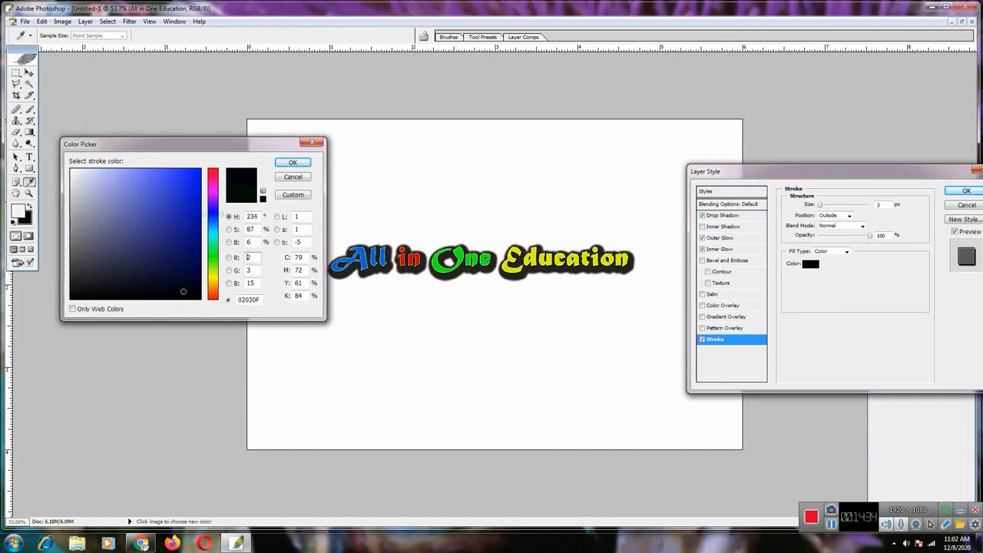
pyautogui.click(193, 176)
pyautogui.press('Return')
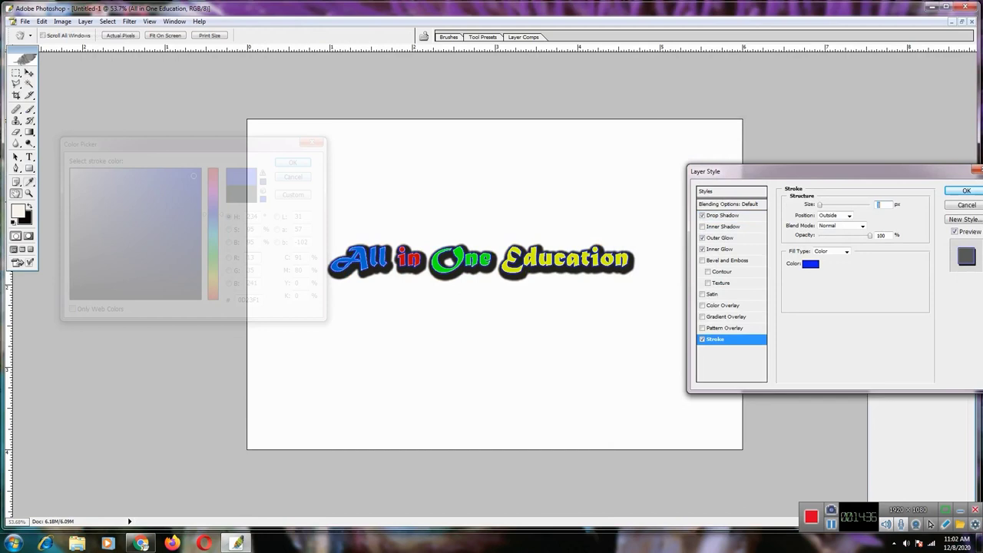
# Try a much thicker stroke around the text, and reduce its size to 2 px
pyautogui.moveTo(870, 236)
pyautogui.mouseDown()
pyautogui.moveTo(835, 236)
pyautogui.moveTo(871, 236)
pyautogui.mouseUp()
pyautogui.moveTo(820, 205); pyautogui.dragTo(828, 205)
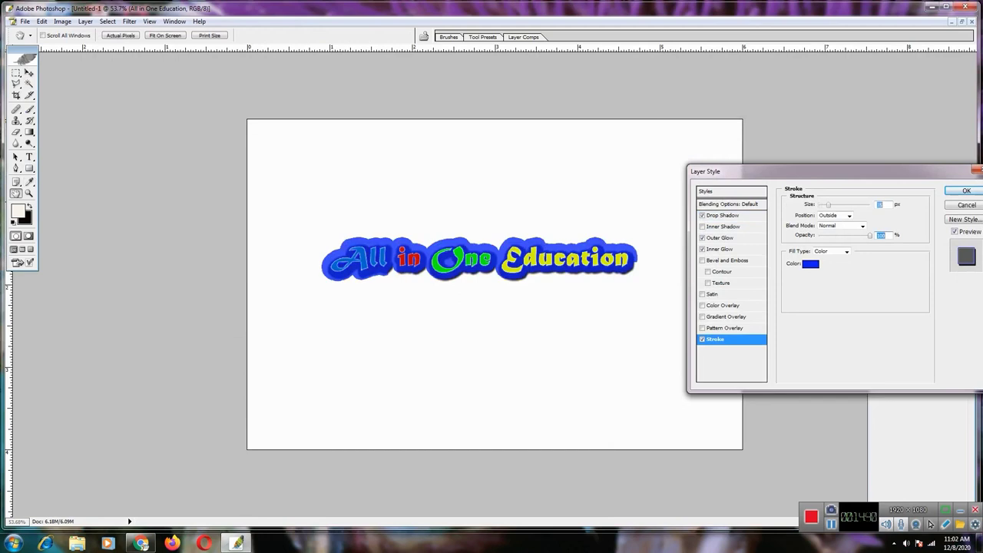
pyautogui.write('5')
pyautogui.write('1')
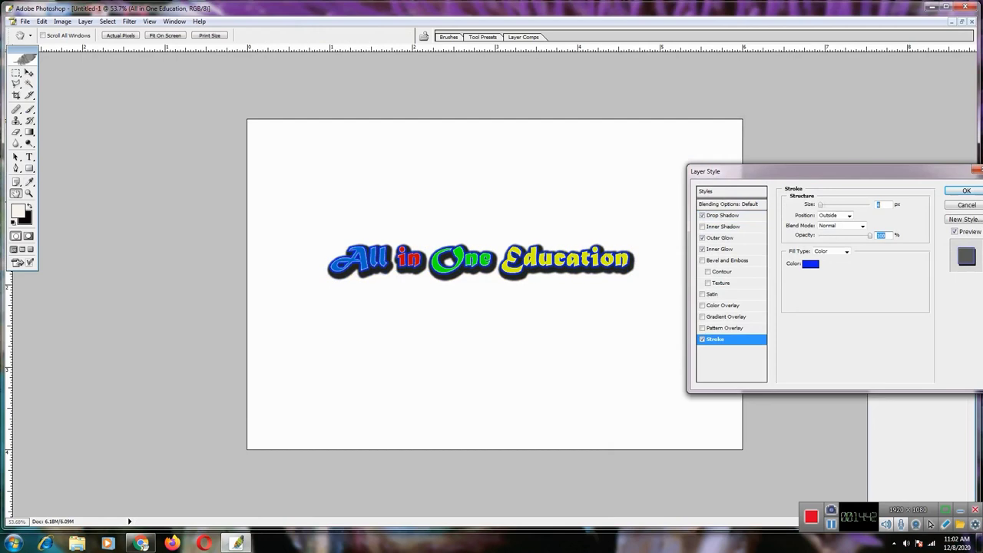
pyautogui.moveTo(820, 205); pyautogui.dragTo(820, 205)
# Try orange (F1430D), red (F10D2D) and magenta (F703D7) as the text's stroke colour
pyautogui.click(811, 264)
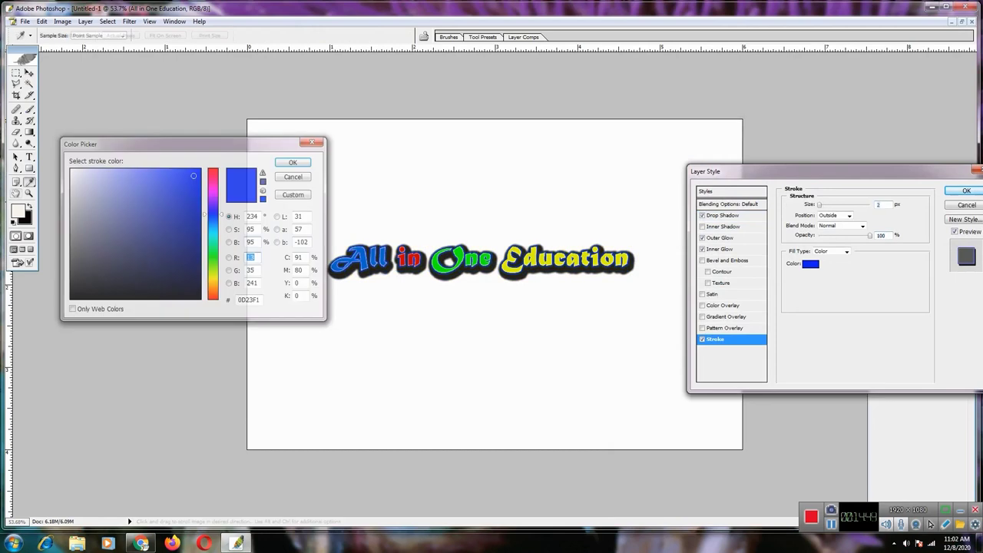
pyautogui.click(213, 284)
pyautogui.click(213, 294)
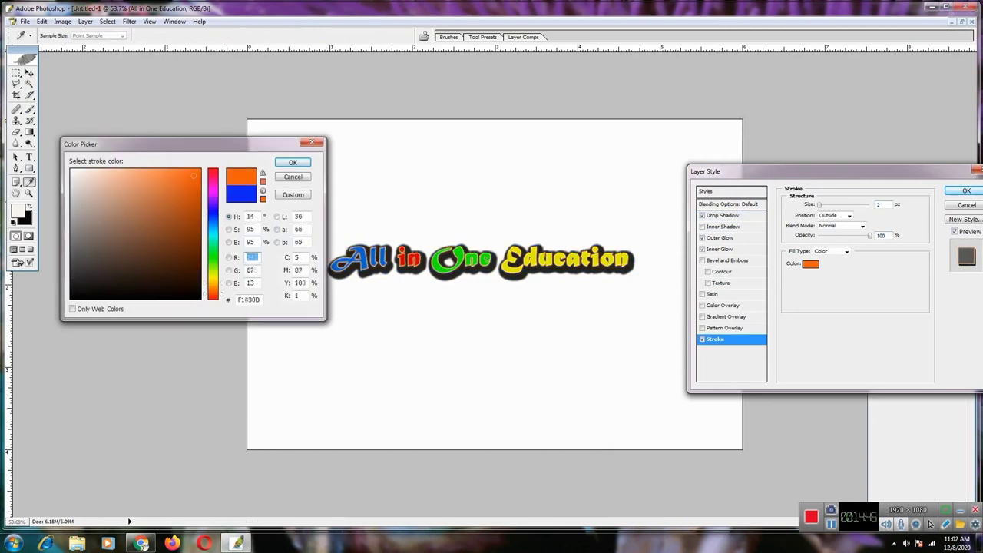
pyautogui.click(213, 178)
pyautogui.click(213, 172)
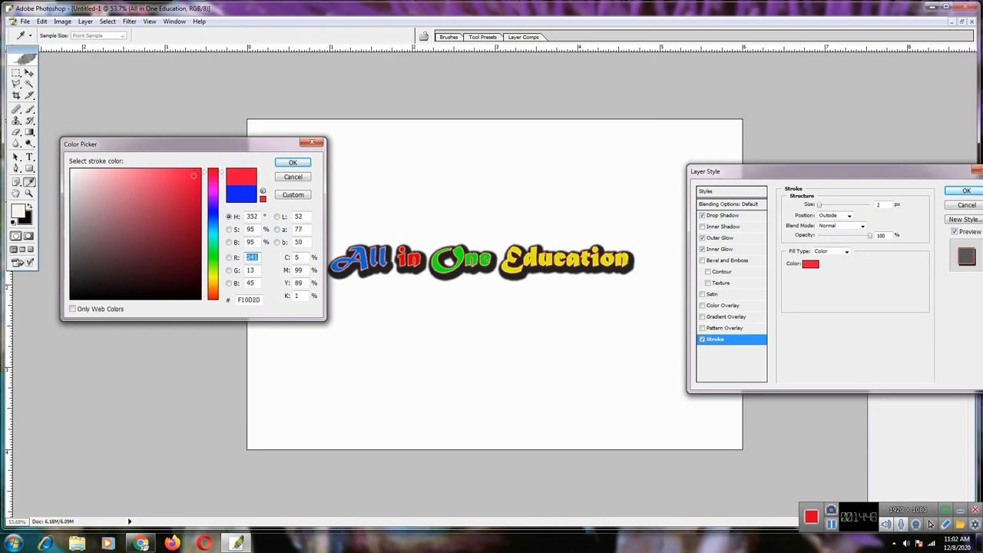
pyautogui.click(213, 296)
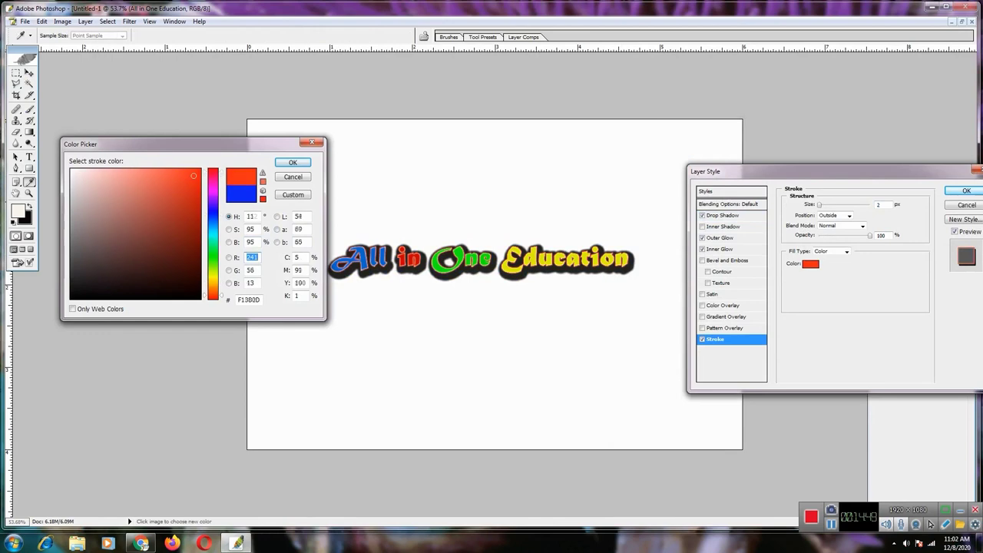
pyautogui.click(199, 183)
pyautogui.click(199, 175)
pyautogui.click(199, 173)
pyautogui.click(213, 187)
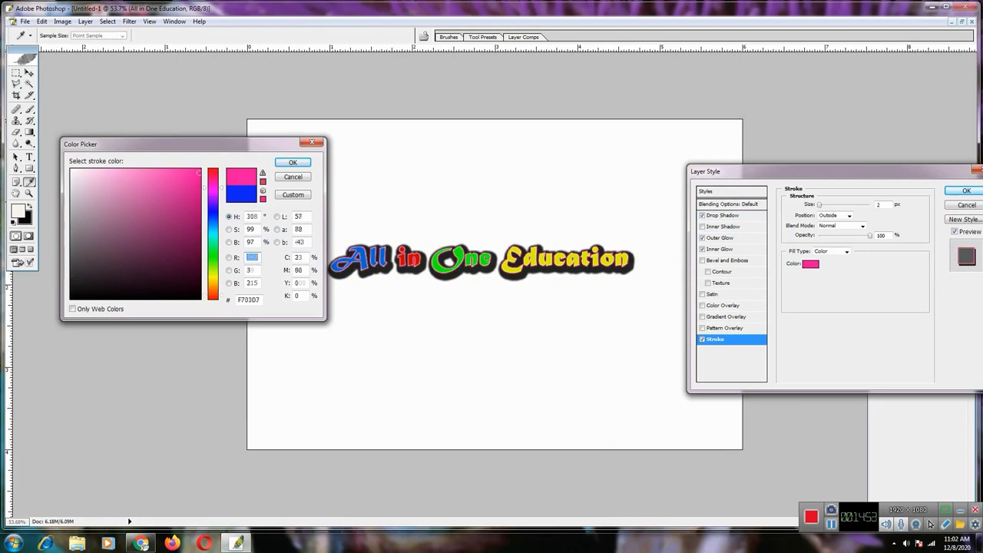
pyautogui.click(192, 216)
# Set the text's stroke colour to a bright orange-red with a hue of 8°
pyautogui.click(213, 295)
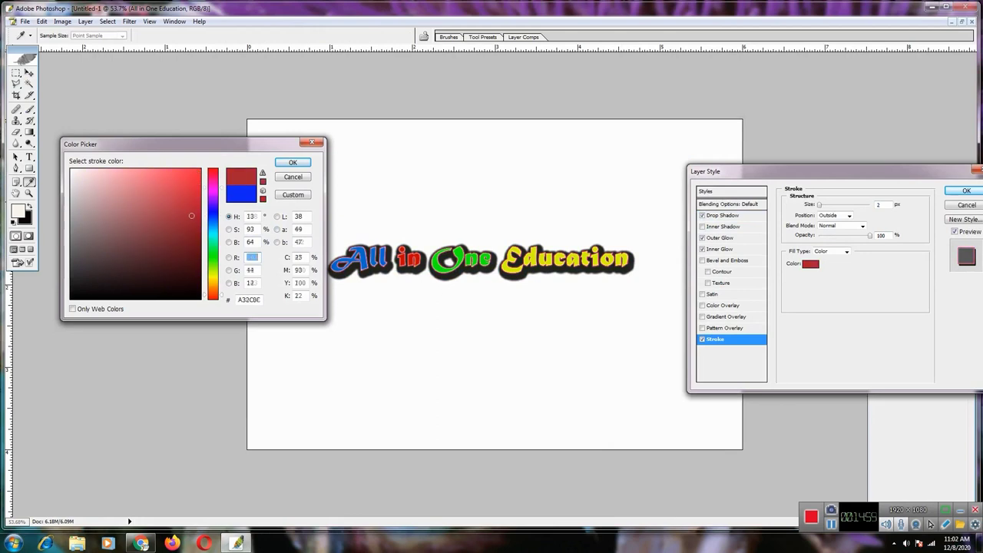
pyautogui.click(214, 297)
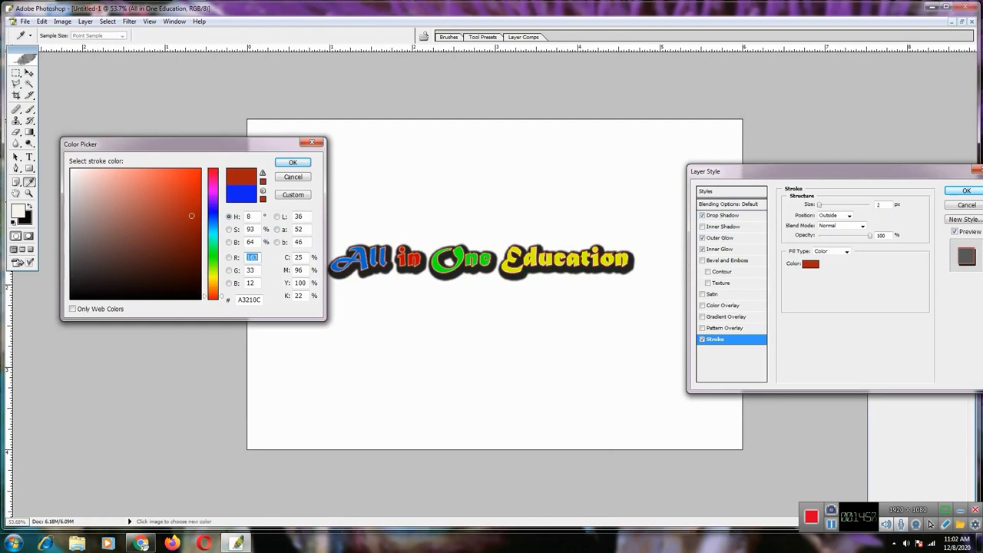
pyautogui.click(195, 174)
pyautogui.press('Return')
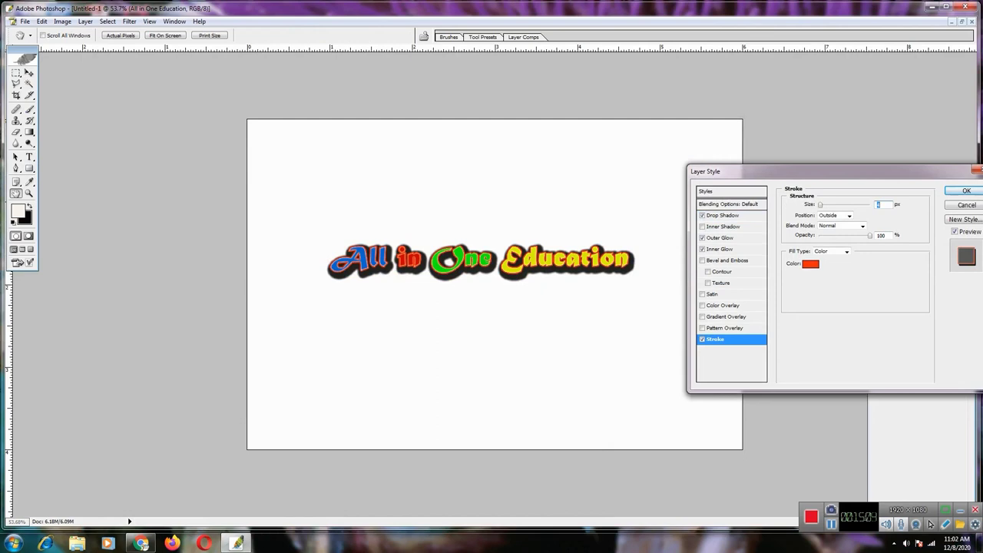
# Try a lower opacity for the stroke, and the Satin effect on the text
pyautogui.moveTo(871, 236)
pyautogui.mouseDown()
pyautogui.moveTo(836, 236)
pyautogui.moveTo(871, 236)
pyautogui.mouseUp()
pyautogui.write('0')
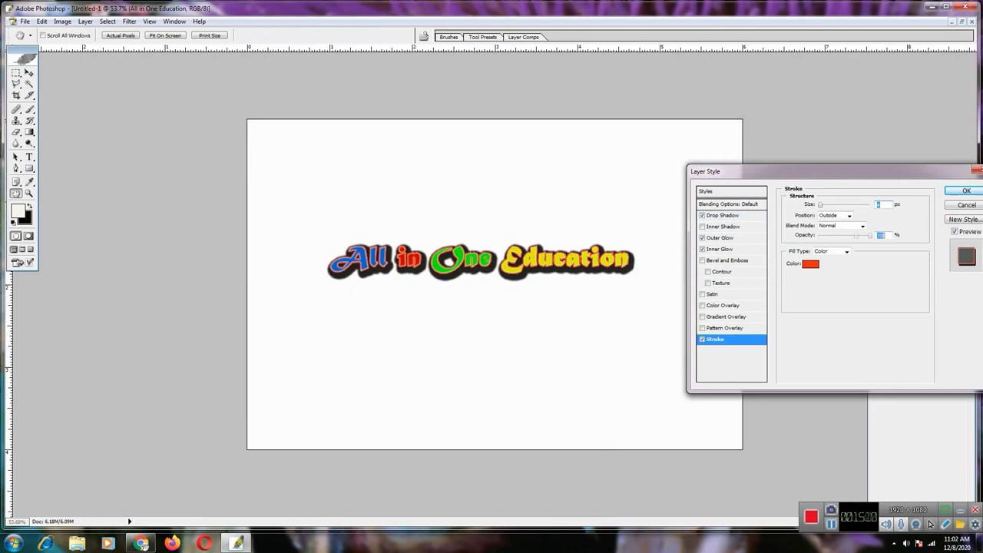
pyautogui.click(713, 295)
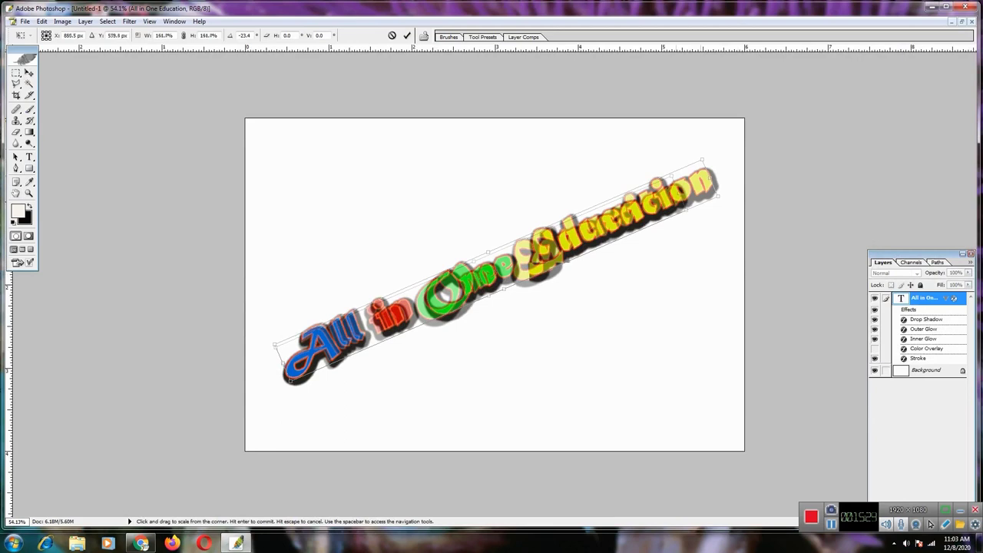
# Stretch the text, tilted at -23.4°, to a height of about 206%, and apply the transformation
pyautogui.moveTo(703, 160); pyautogui.dragTo(697, 148)
pyautogui.moveTo(269, 332); pyautogui.dragTo(269, 333)
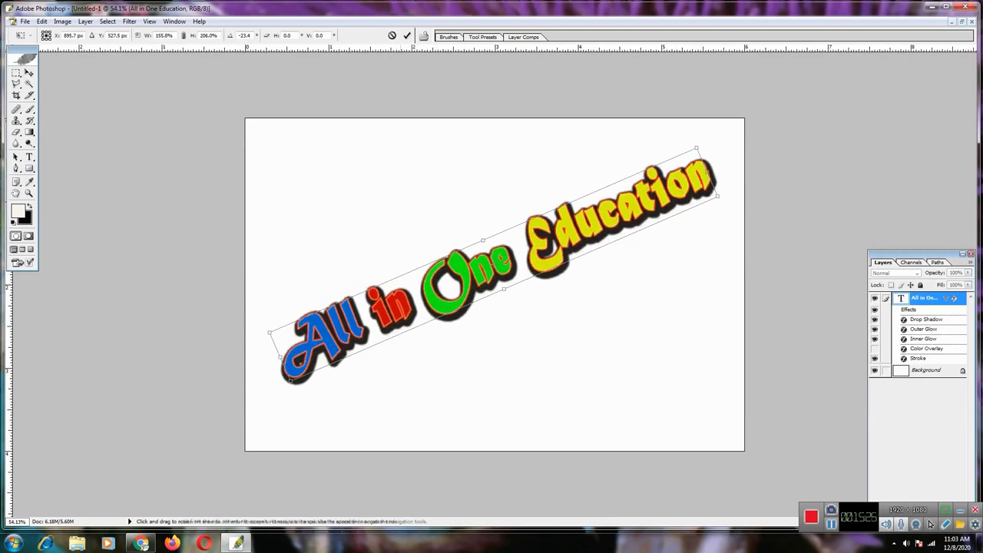
pyautogui.click(29, 73)
pyautogui.press('Return')
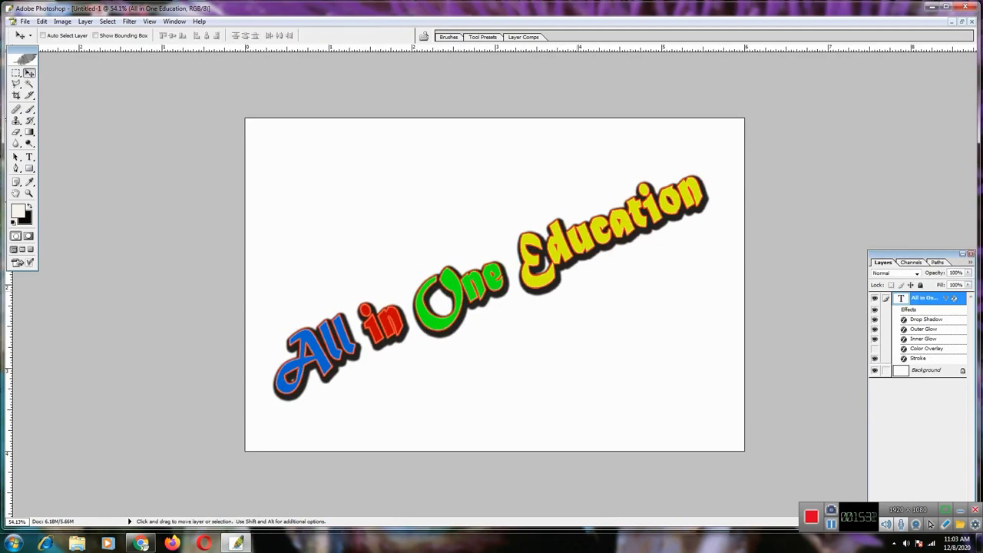
# Look through the file formats offered by Save As for the document, including PNG, Scitex CT and Targa
pyautogui.click(25, 22)
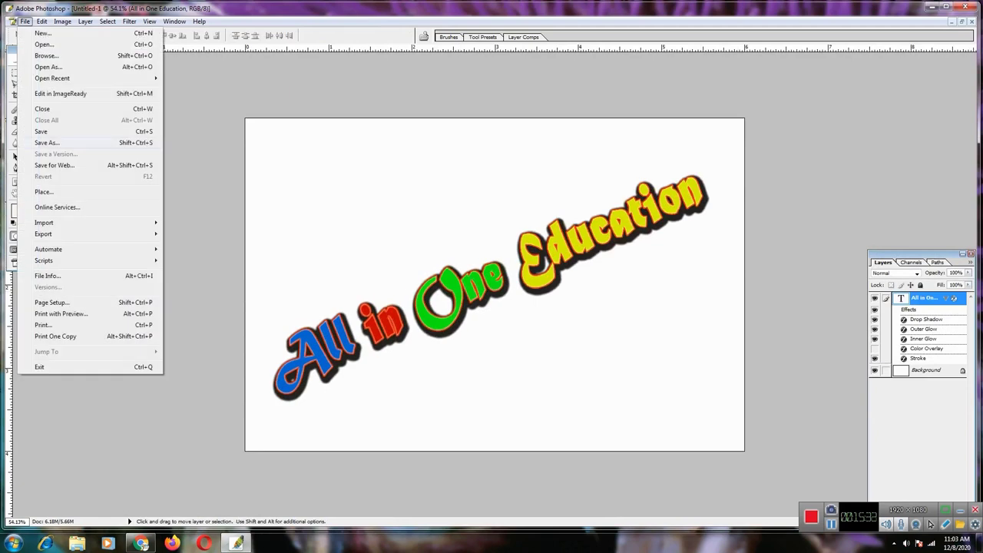
pyautogui.press('Return')
pyautogui.click(469, 317)
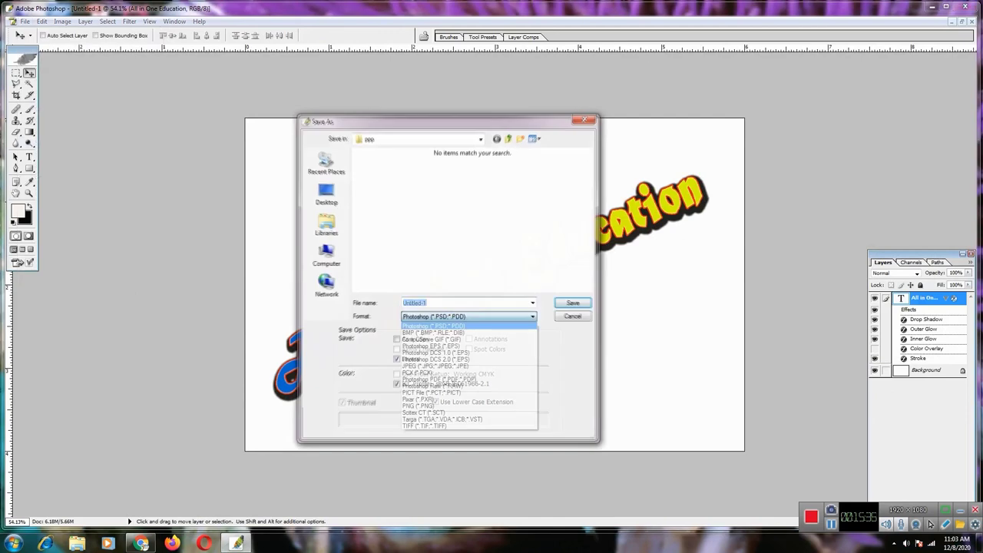
pyautogui.press('s')
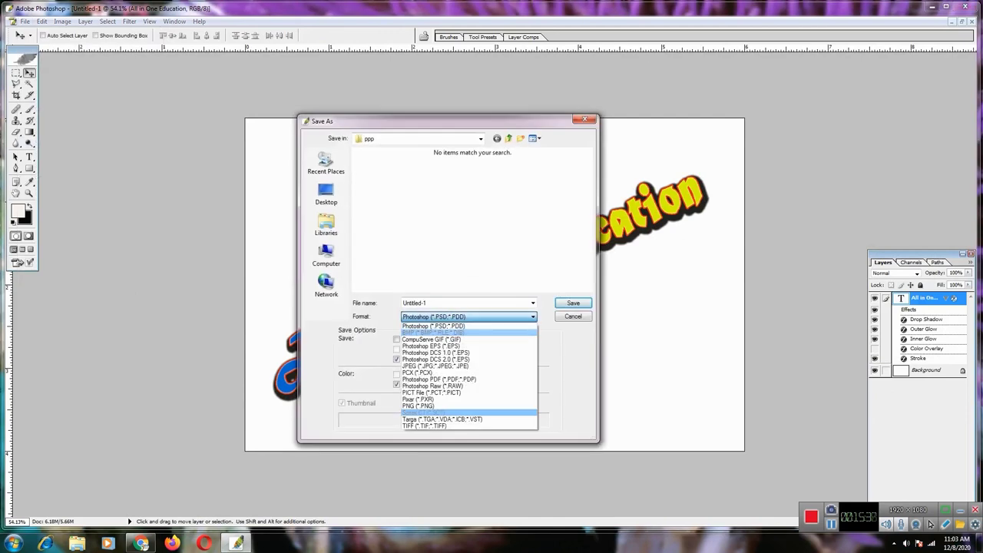
pyautogui.press('Up')
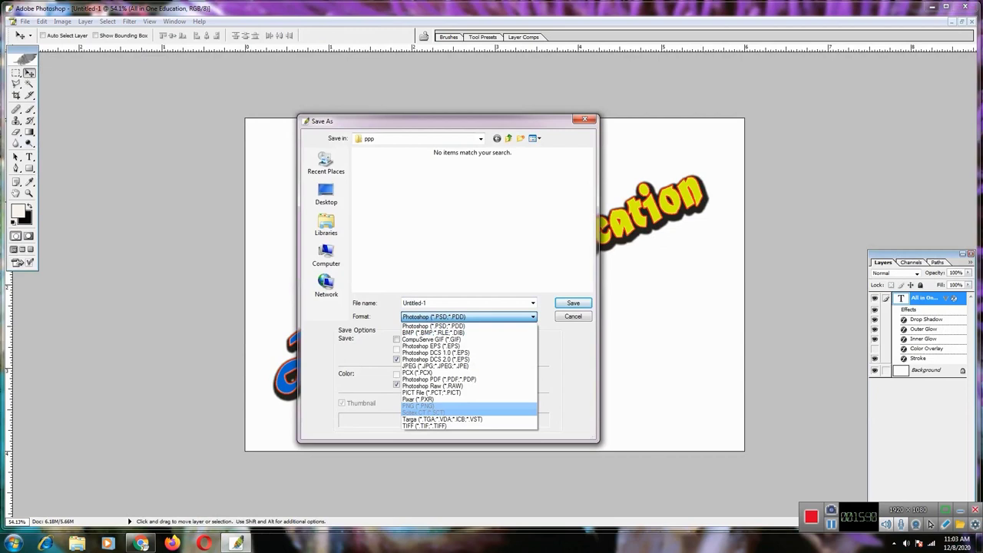
pyautogui.press('Down')
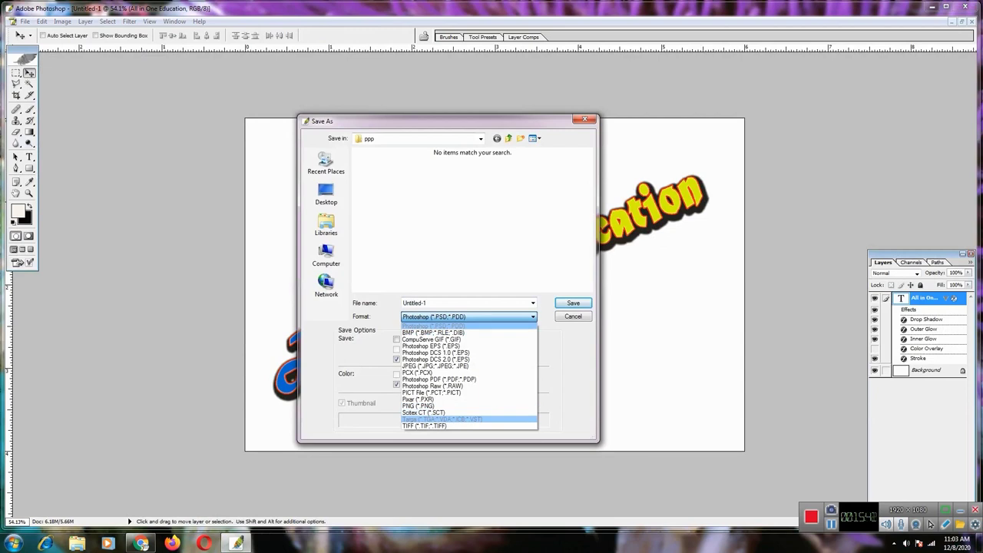
pyautogui.press('Escape')
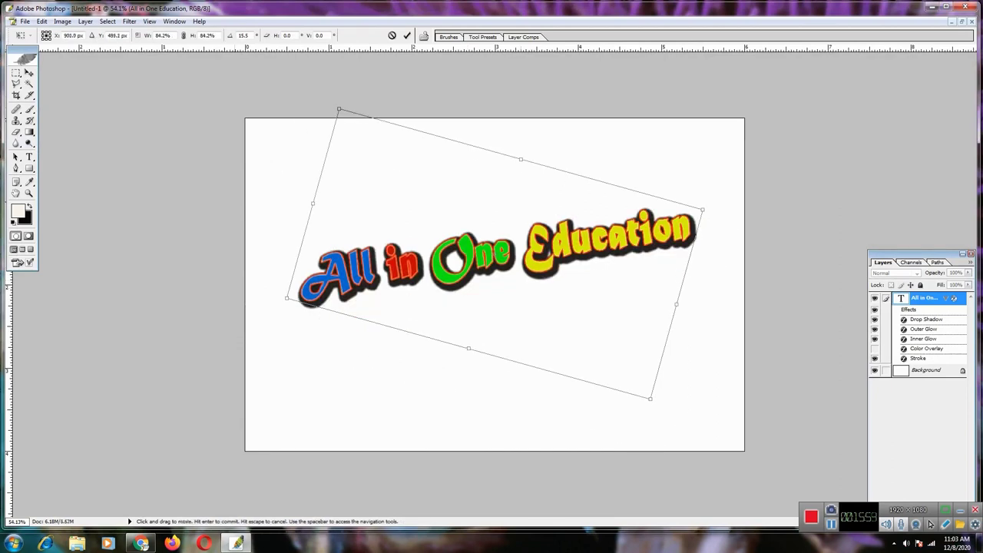
# Scale the text to 84.2%, rotate it by 15.5°, and apply the transformation
pyautogui.press('v')
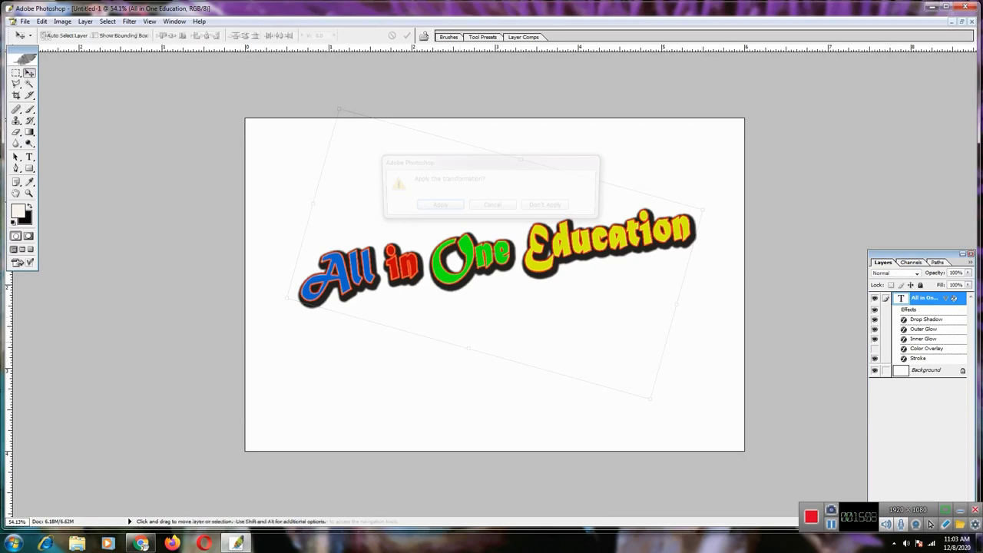